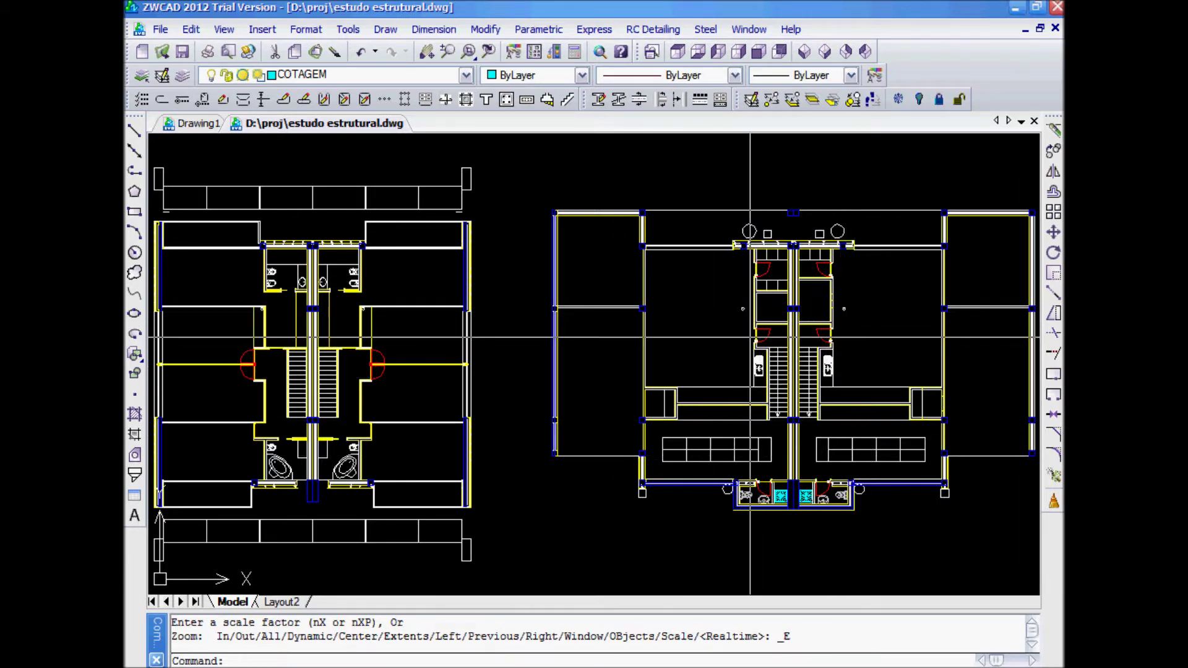
Find the staircases on the right-hand floor plan and start the Stair Expert tool
{"action": "scroll", "coordinate": [805, 391], "scroll_direction": "up", "scroll_amount": 4}
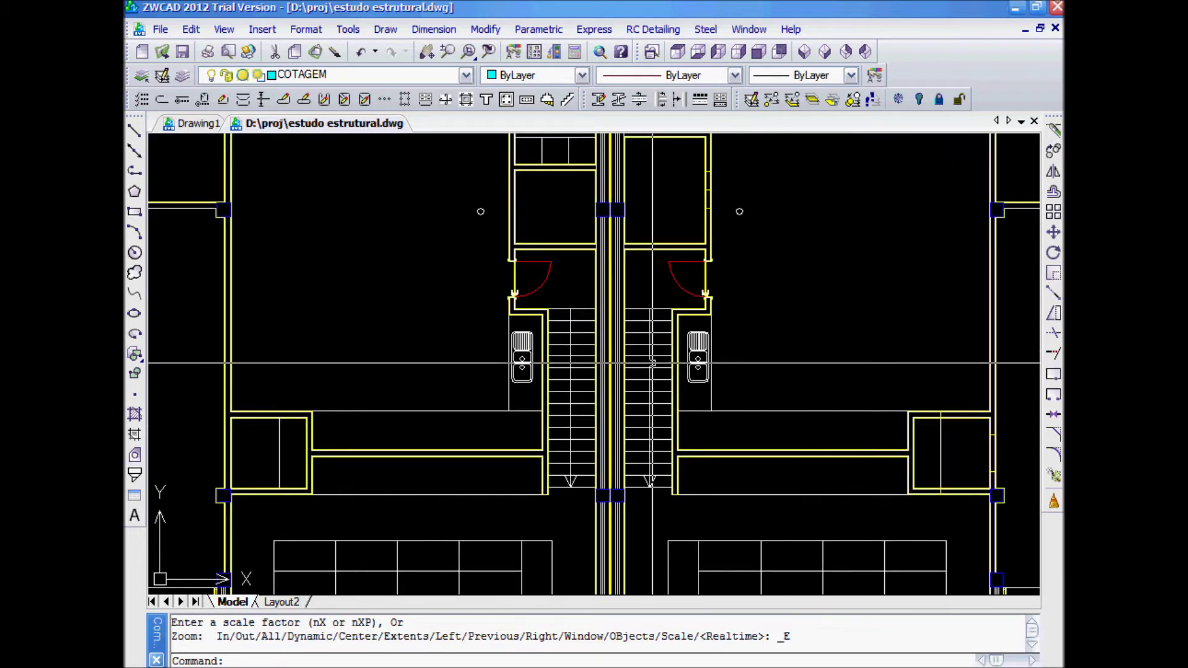
{"action": "middle_click_drag", "start_coordinate": [646, 426], "coordinate": [607, 396]}
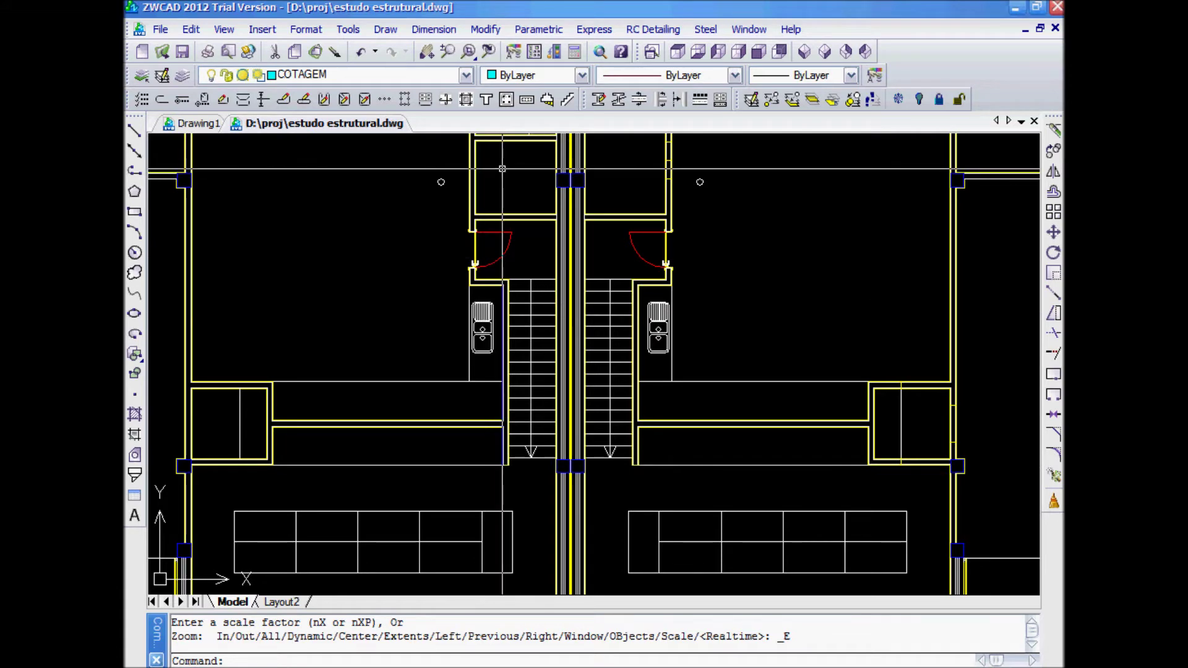
{"action": "left_click", "coordinate": [567, 102]}
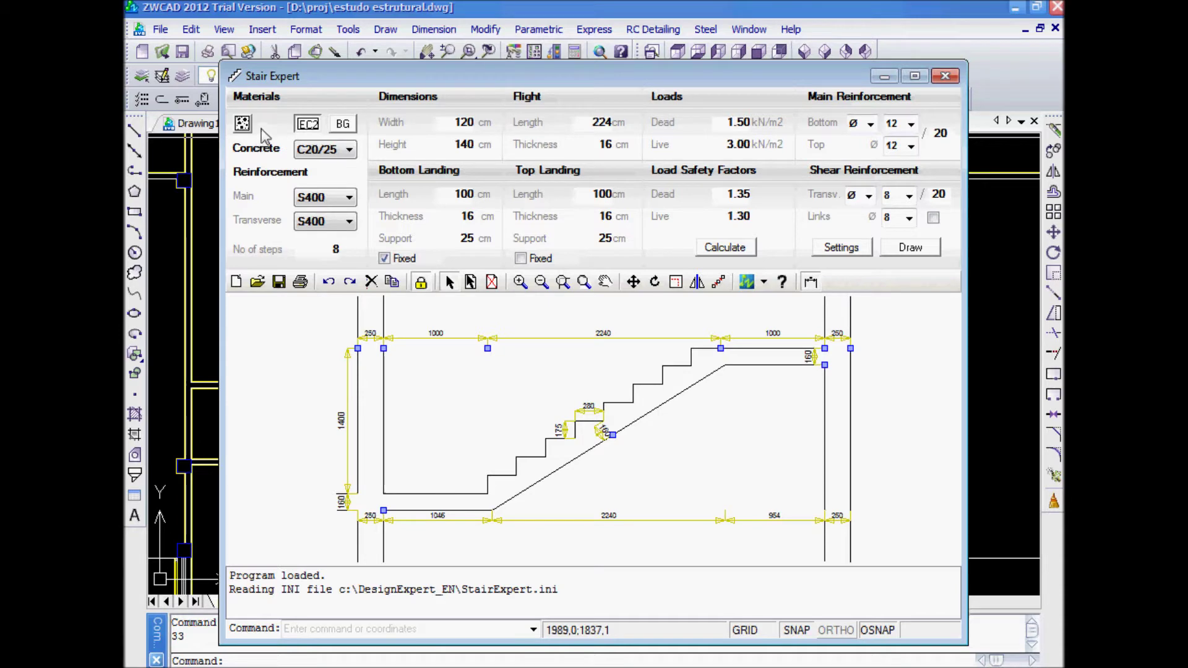
Try adding a blank concrete grade to the materials library, remove it and close the library without saving
{"action": "left_click", "coordinate": [242, 124]}
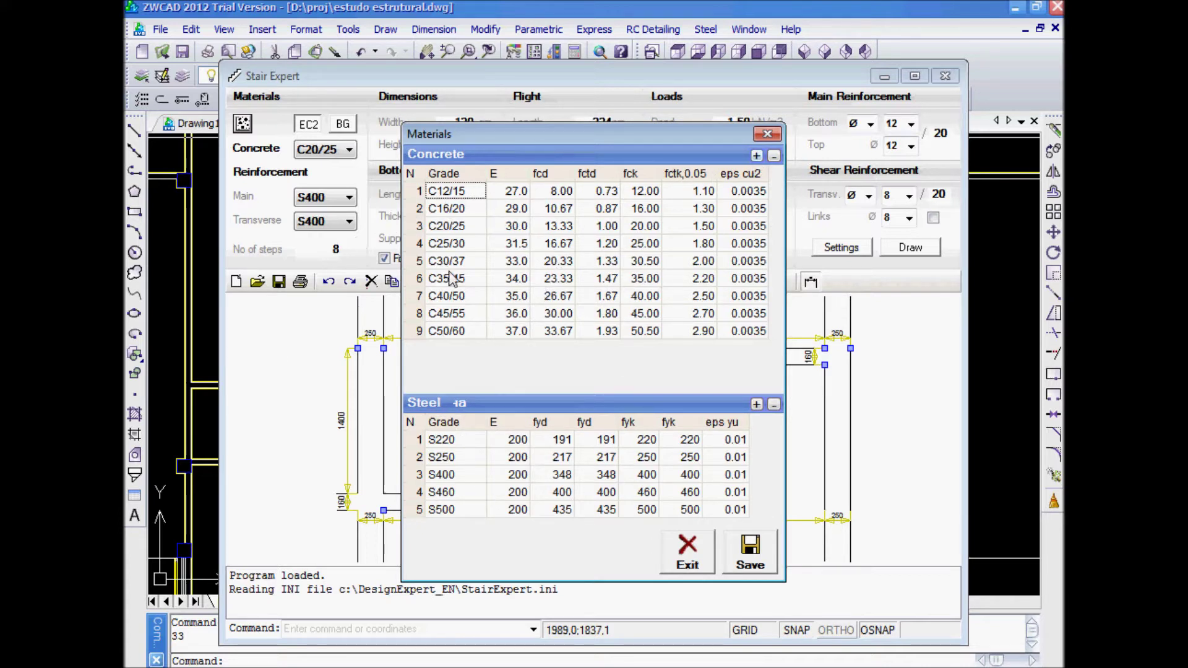
{"action": "left_click", "coordinate": [756, 155]}
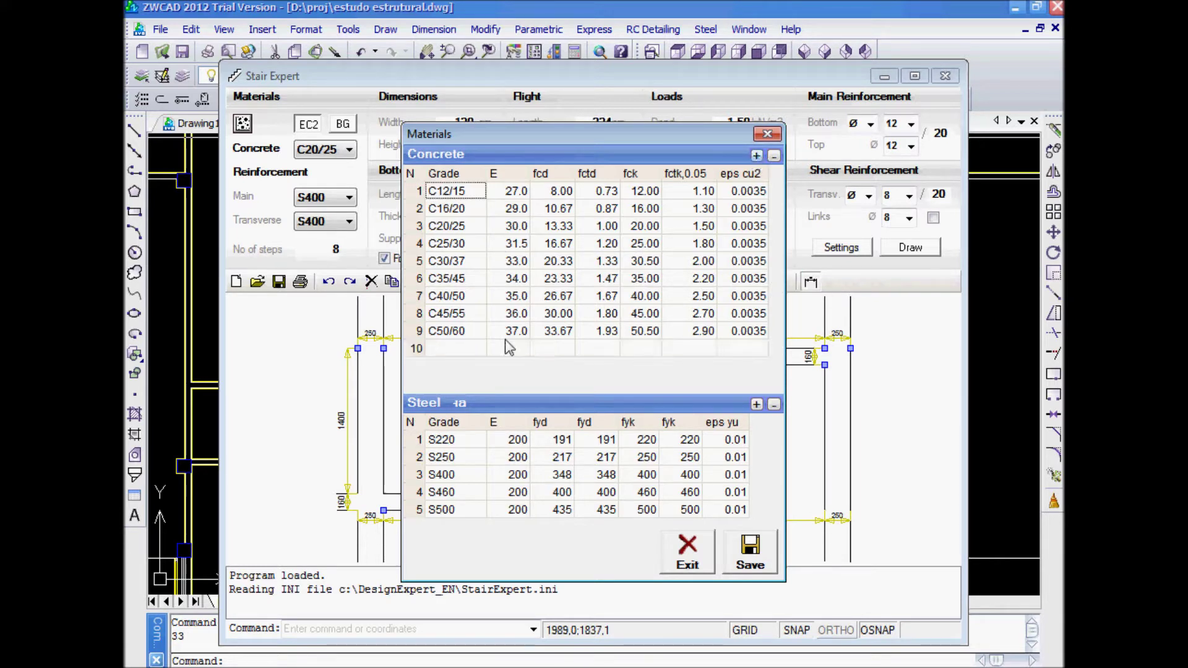
{"action": "left_click", "coordinate": [774, 157]}
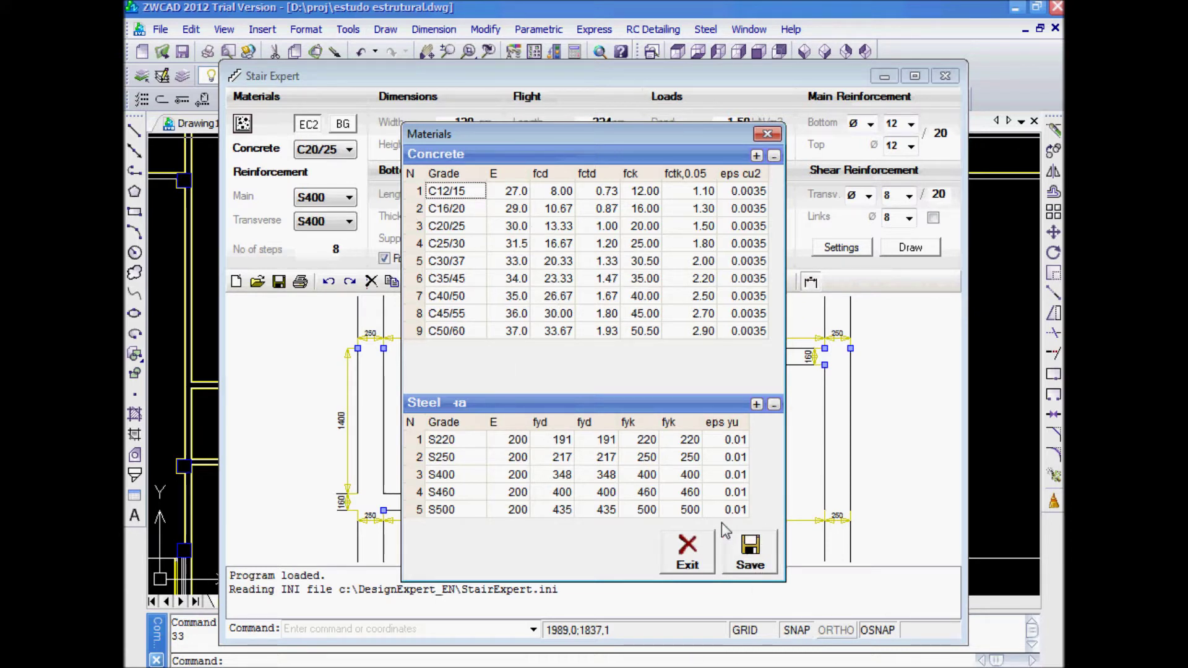
{"action": "left_click", "coordinate": [769, 136]}
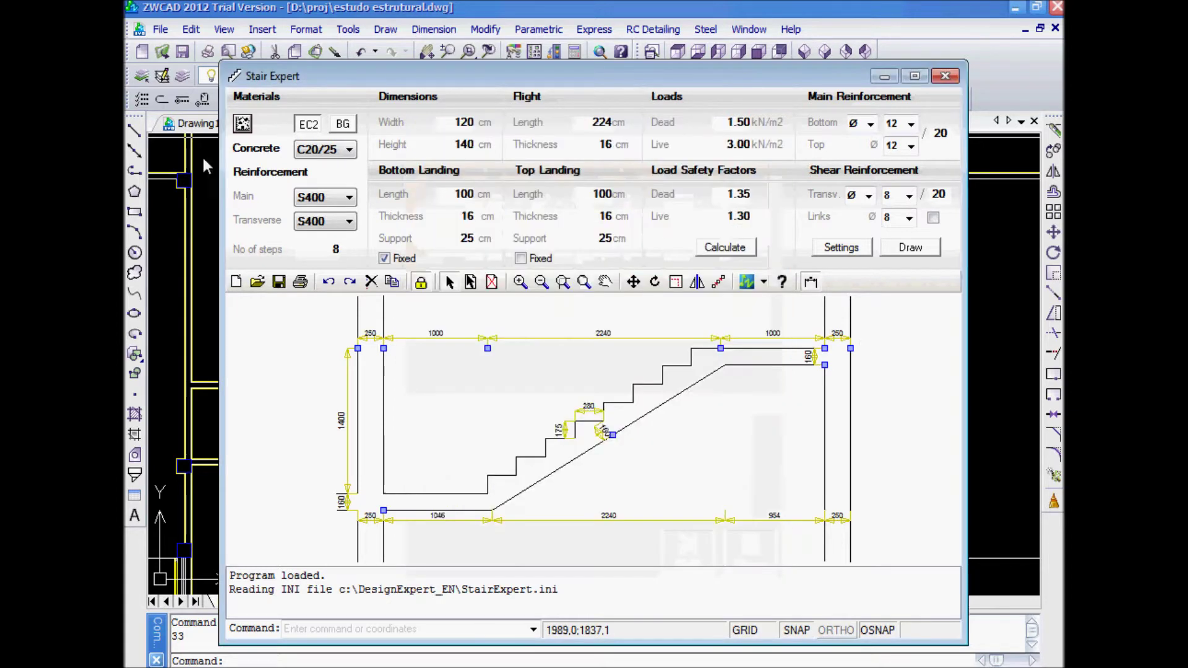
Review the grade options, keeping C20/25 concrete and S400 main and transverse reinforcement, and set the number of steps to 16
{"action": "left_click", "coordinate": [326, 152]}
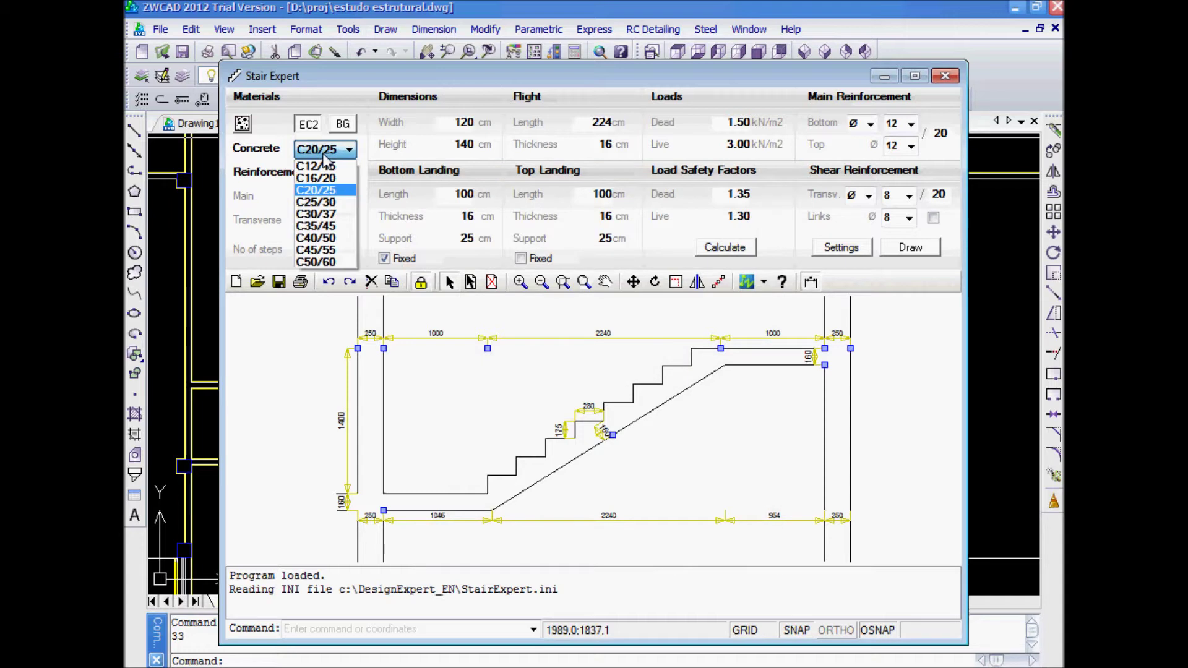
{"action": "left_click", "coordinate": [343, 151]}
{"action": "left_click", "coordinate": [334, 198]}
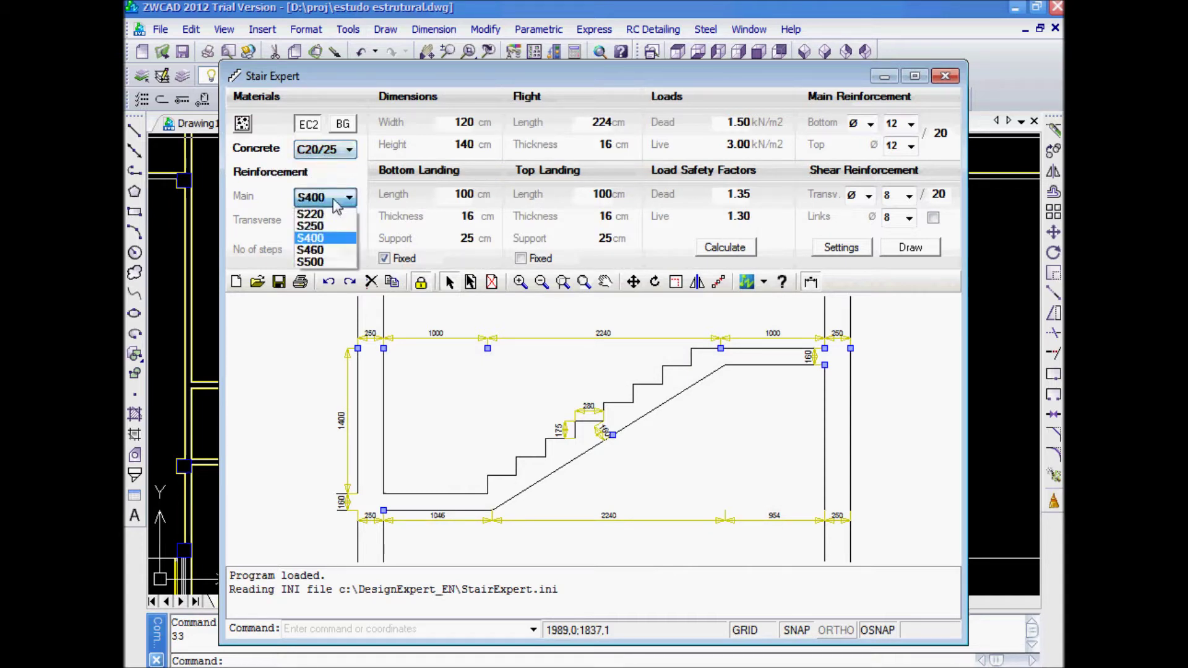
{"action": "left_click", "coordinate": [334, 199]}
{"action": "left_click", "coordinate": [326, 221]}
{"action": "left_click", "coordinate": [318, 221]}
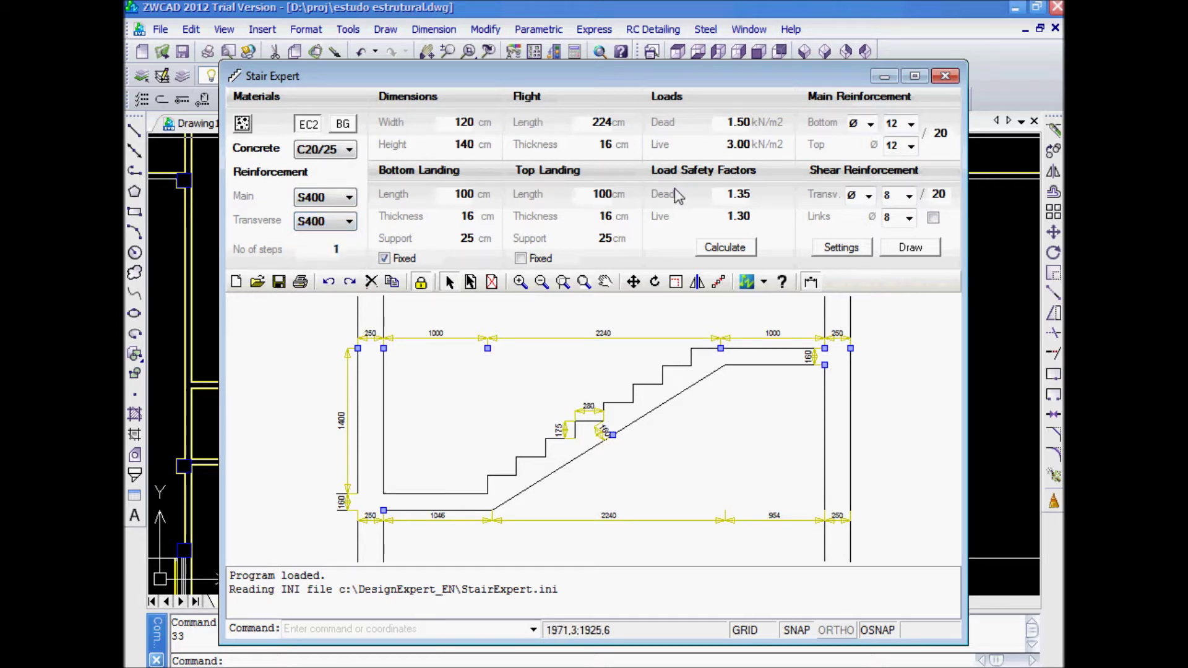
Measure the width of the left stair flight on the floor plan
{"action": "double_click", "coordinate": [459, 127]}
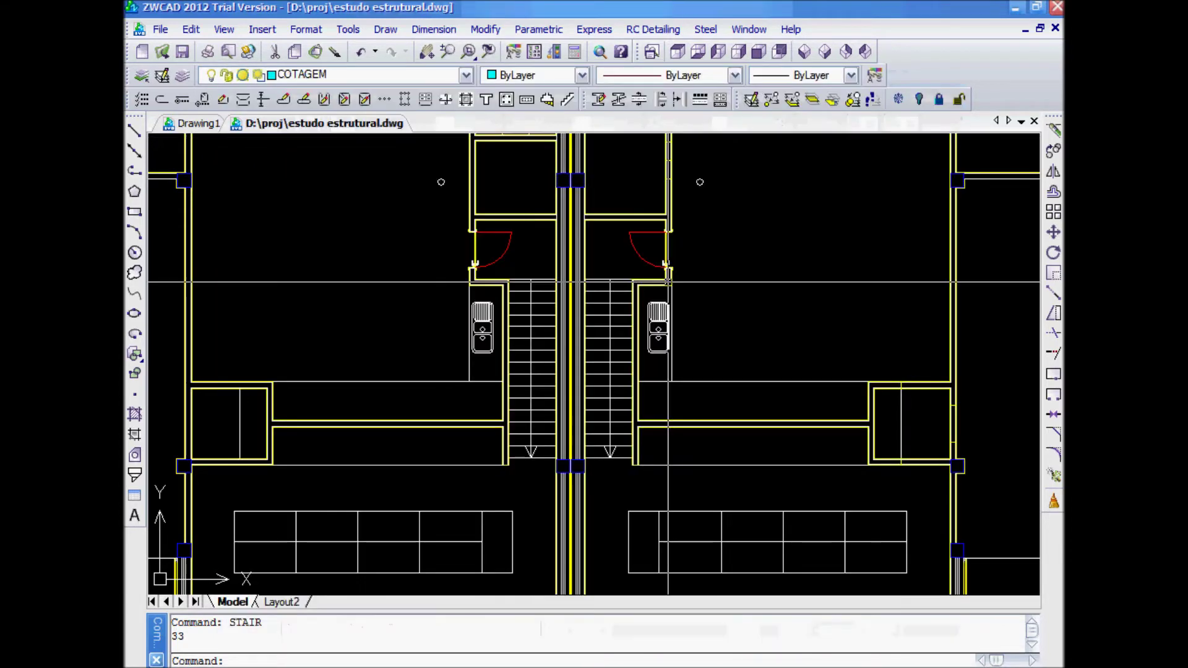
{"action": "scroll", "coordinate": [479, 310], "scroll_direction": "up", "scroll_amount": 3}
{"action": "type", "text": "DI"}
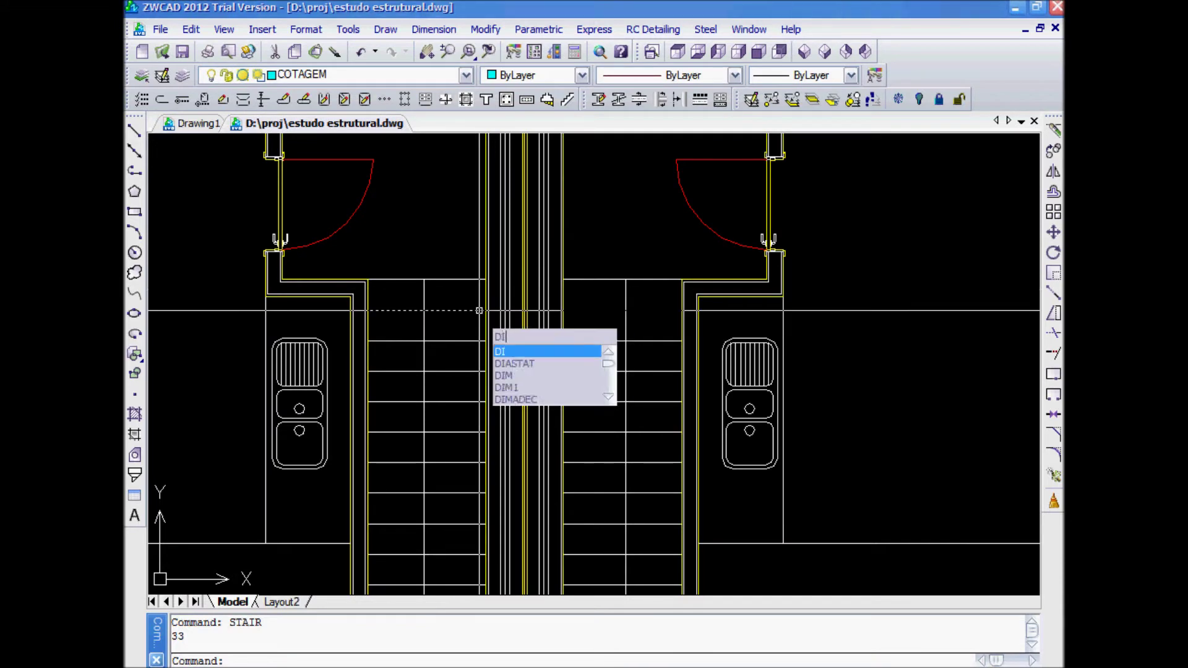
{"action": "key", "text": "Return"}
{"action": "left_click", "coordinate": [469, 269]}
{"action": "left_click", "coordinate": [487, 269]}
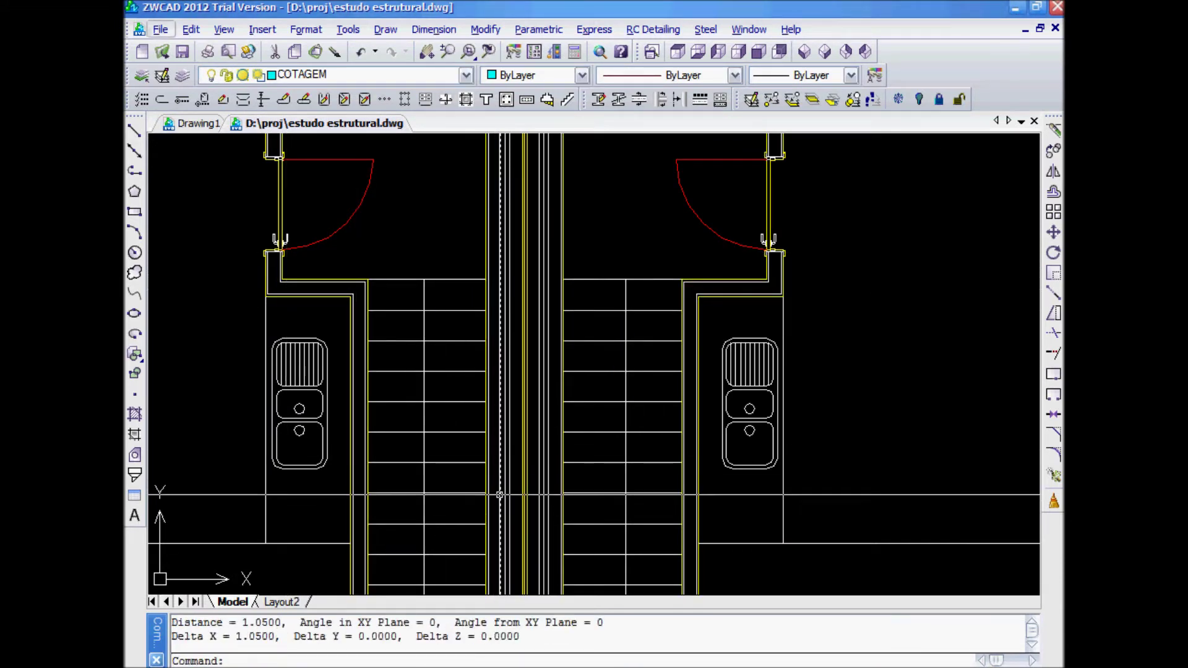
Set the stair's width to 105 cm and its height to 310 cm in Stair Expert
{"action": "key", "text": "alt+Tab"}
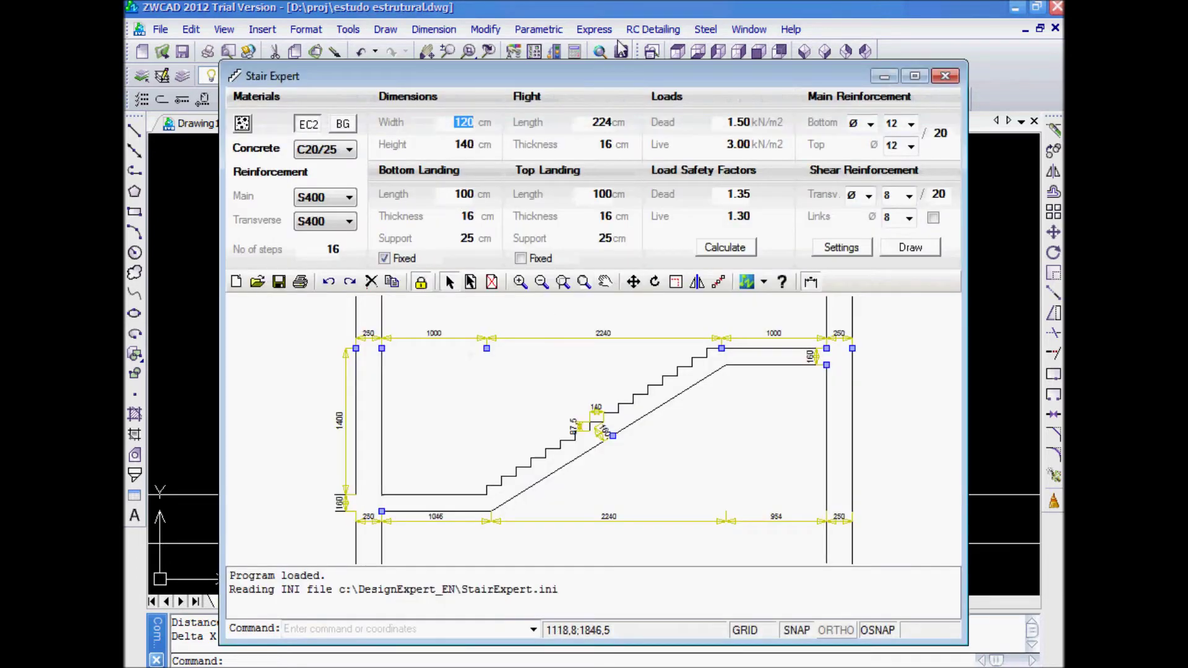
{"action": "type", "text": "105"}
{"action": "key", "text": "Tab"}
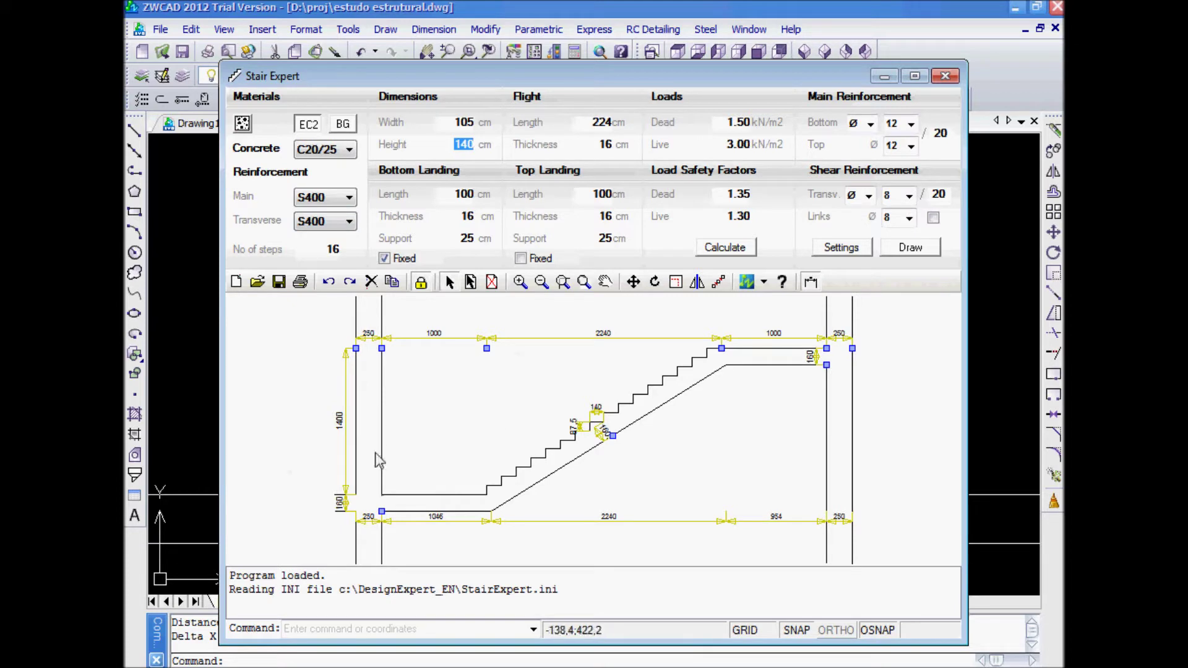
{"action": "left_click", "coordinate": [700, 385]}
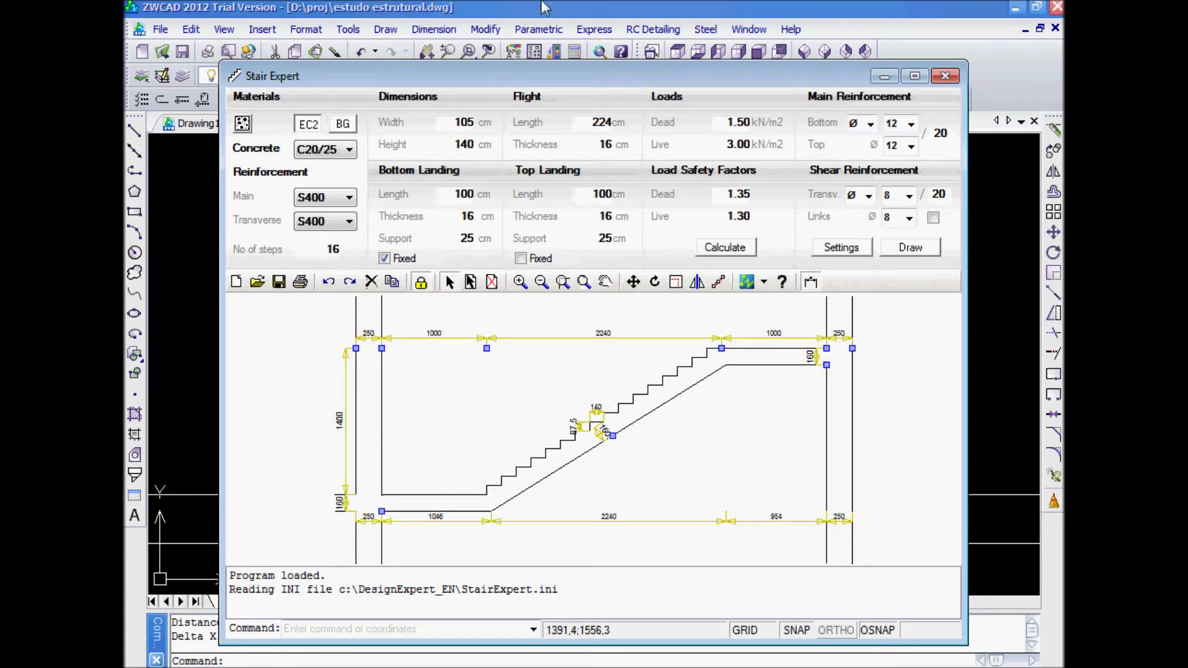
{"action": "left_click_drag", "start_coordinate": [451, 152], "coordinate": [556, 146]}
{"action": "double_click", "coordinate": [445, 123]}
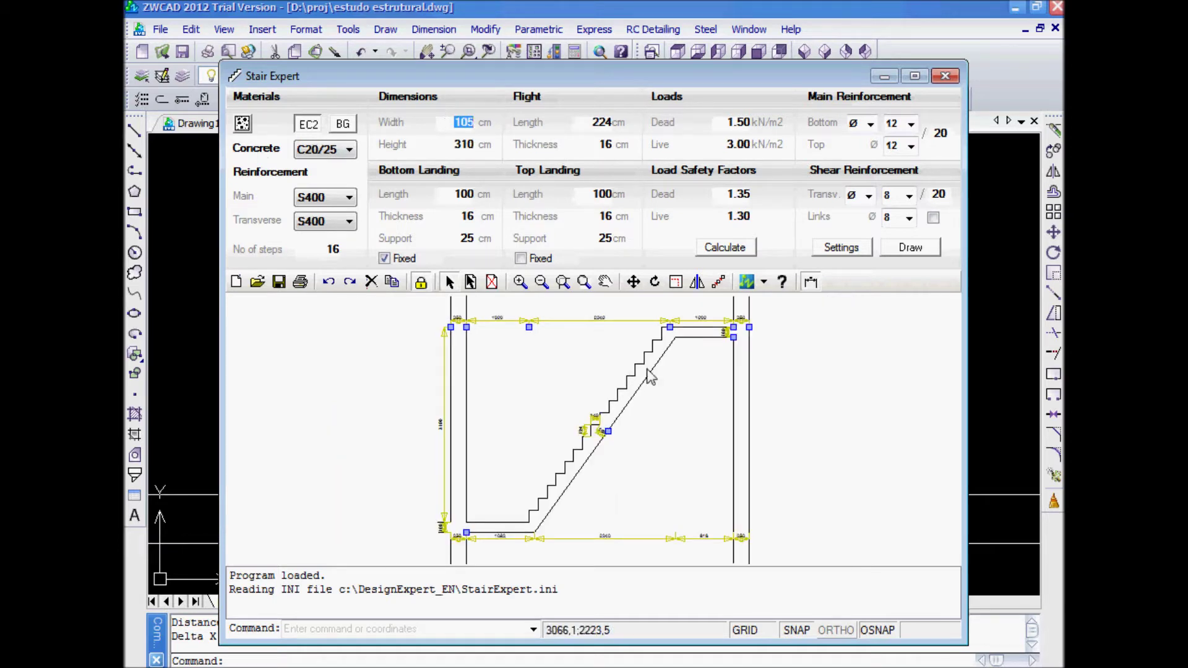
Measure the left stair flight's length on the plan and set the flight length to 405 cm in Stair Expert
{"action": "double_click", "coordinate": [604, 124]}
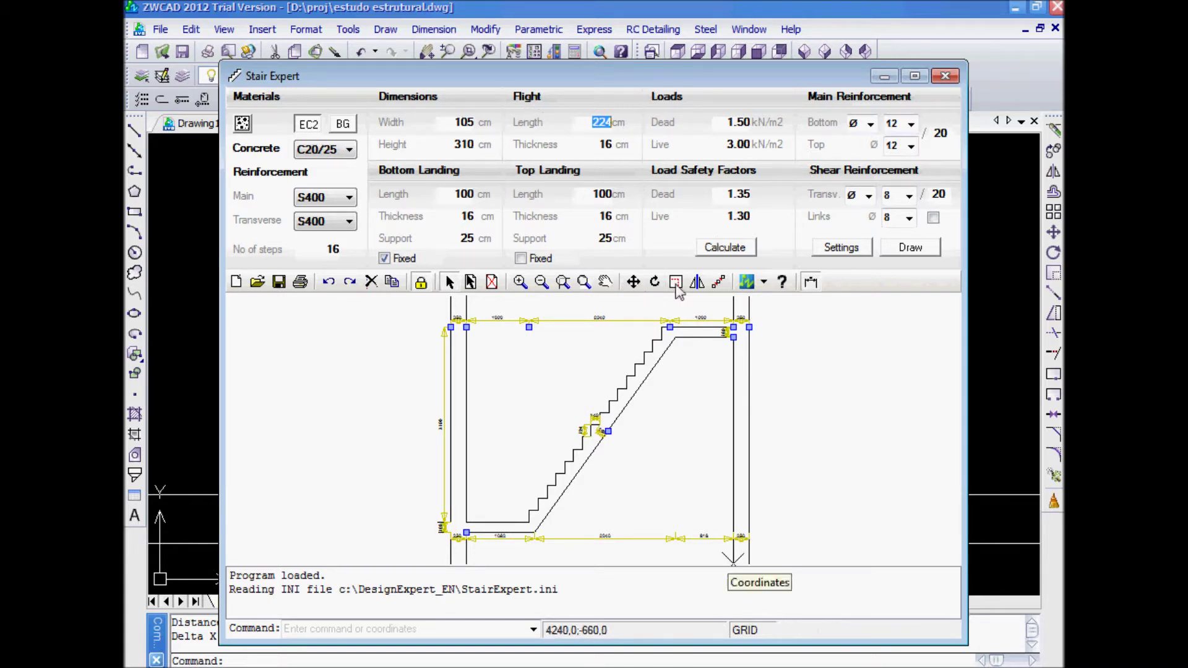
{"action": "left_click", "coordinate": [591, 10]}
{"action": "scroll", "coordinate": [585, 339], "scroll_direction": "down", "scroll_amount": 1}
{"action": "middle_click_drag", "start_coordinate": [512, 446], "coordinate": [557, 340]}
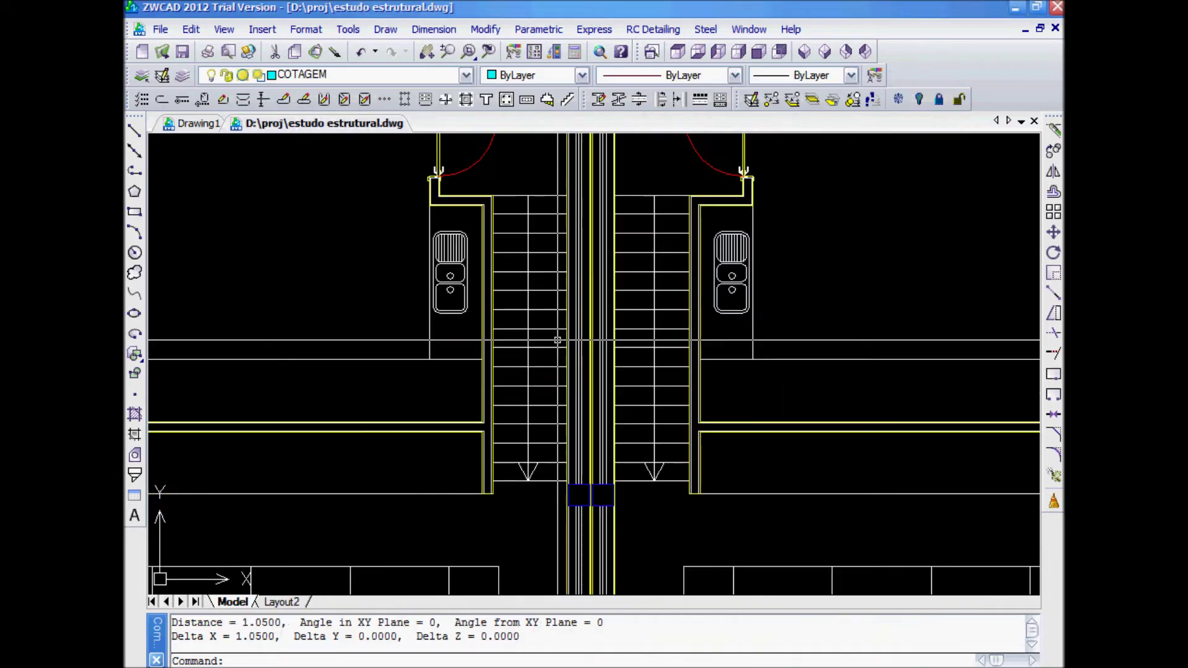
{"action": "right_click", "coordinate": [555, 338]}
{"action": "left_click", "coordinate": [619, 357]}
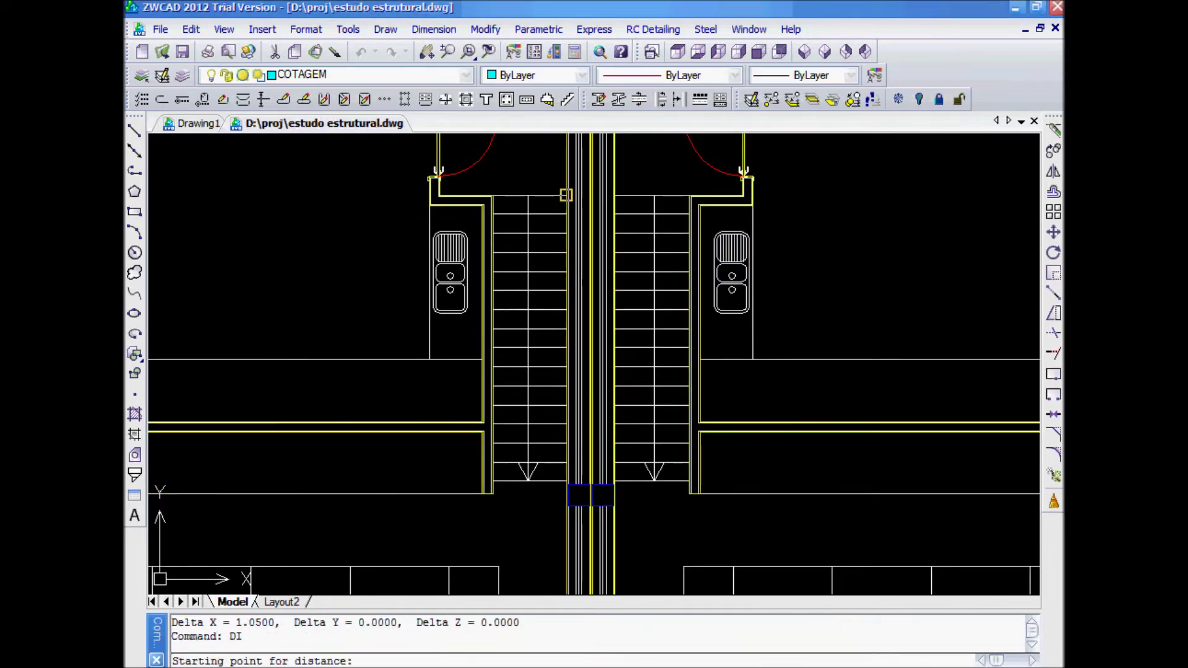
{"action": "left_click", "coordinate": [568, 196]}
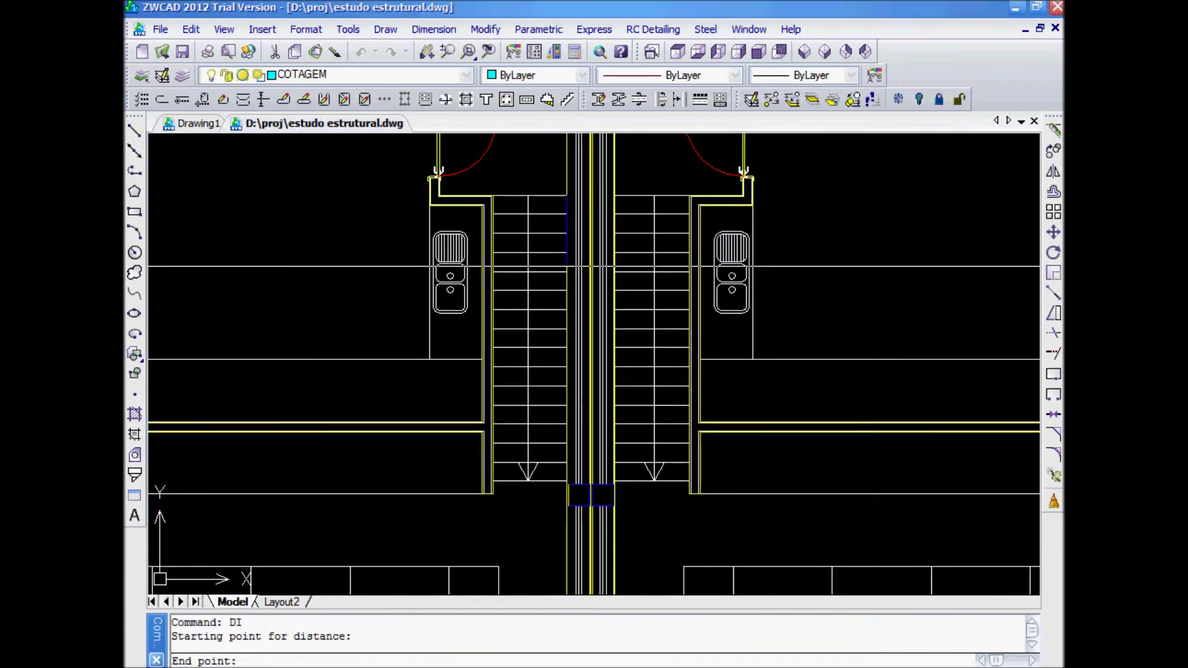
{"action": "left_click", "coordinate": [568, 484]}
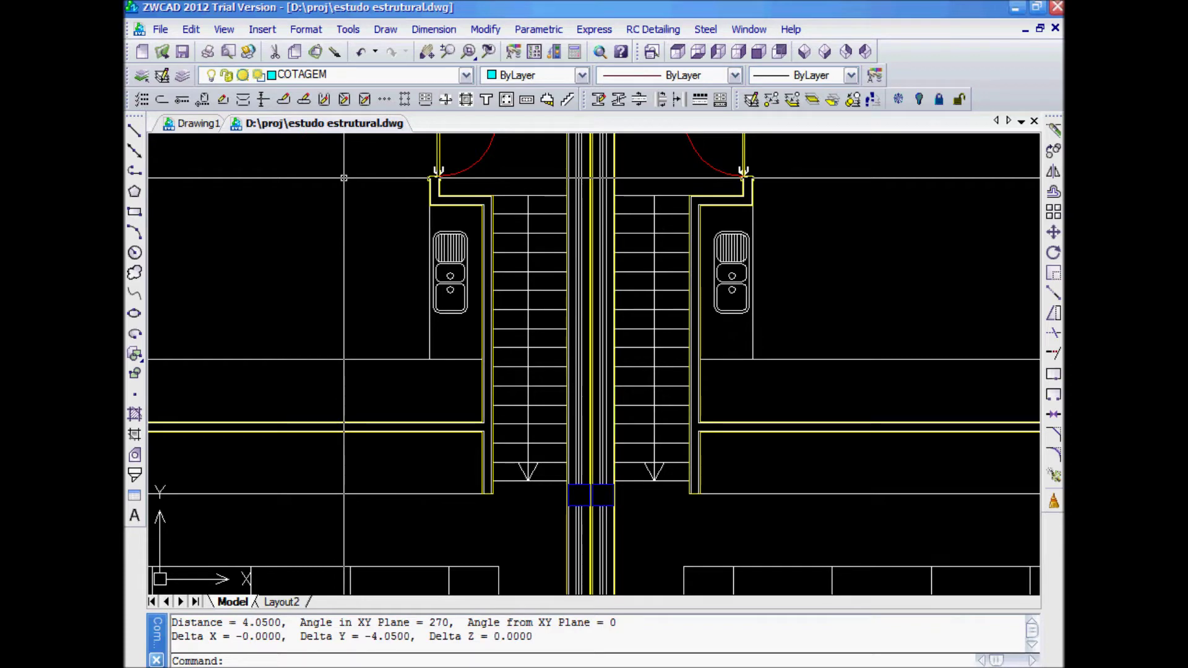
{"action": "left_click_drag", "start_coordinate": [241, 622], "coordinate": [284, 619]}
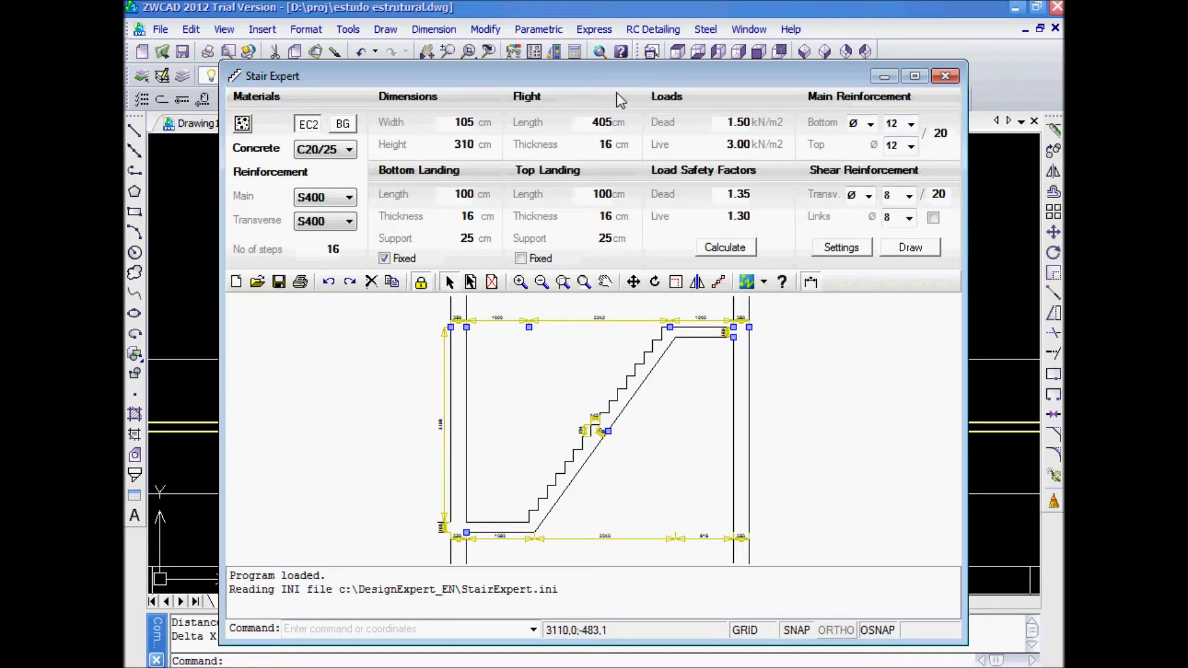
{"action": "key", "text": "Tab"}
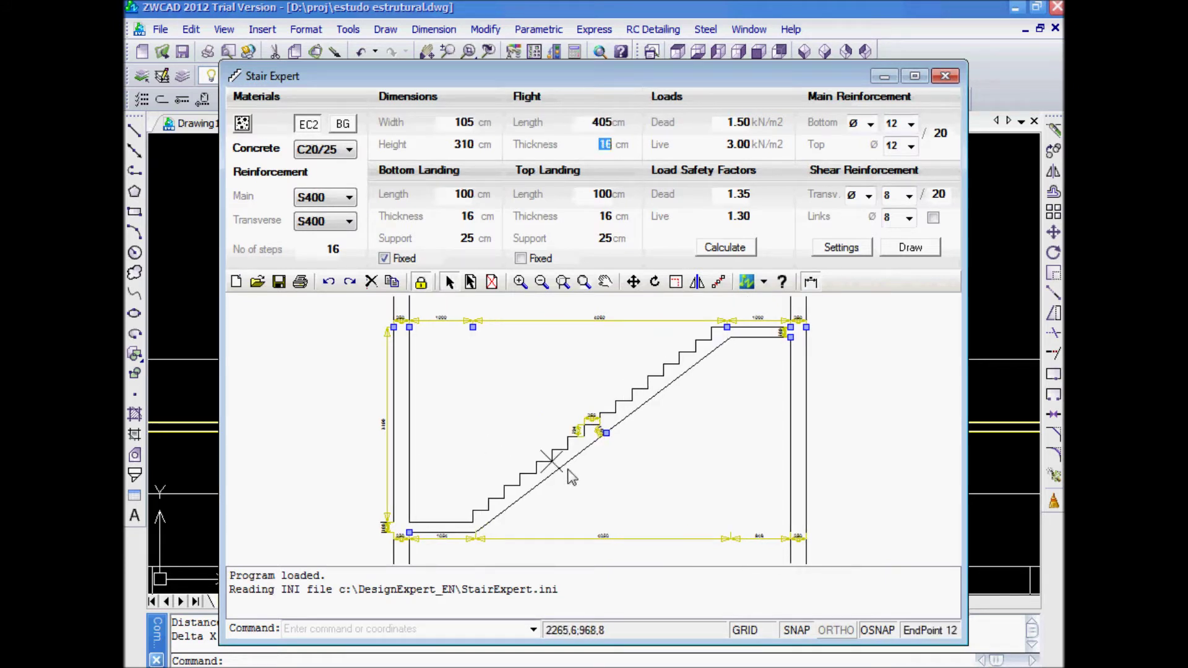
Inspect the slab thickness in the stair section and set the flight thickness to 20 cm
{"action": "left_click", "coordinate": [613, 467]}
{"action": "scroll", "coordinate": [616, 444], "scroll_direction": "up", "scroll_amount": 3}
{"action": "left_click", "coordinate": [615, 446]}
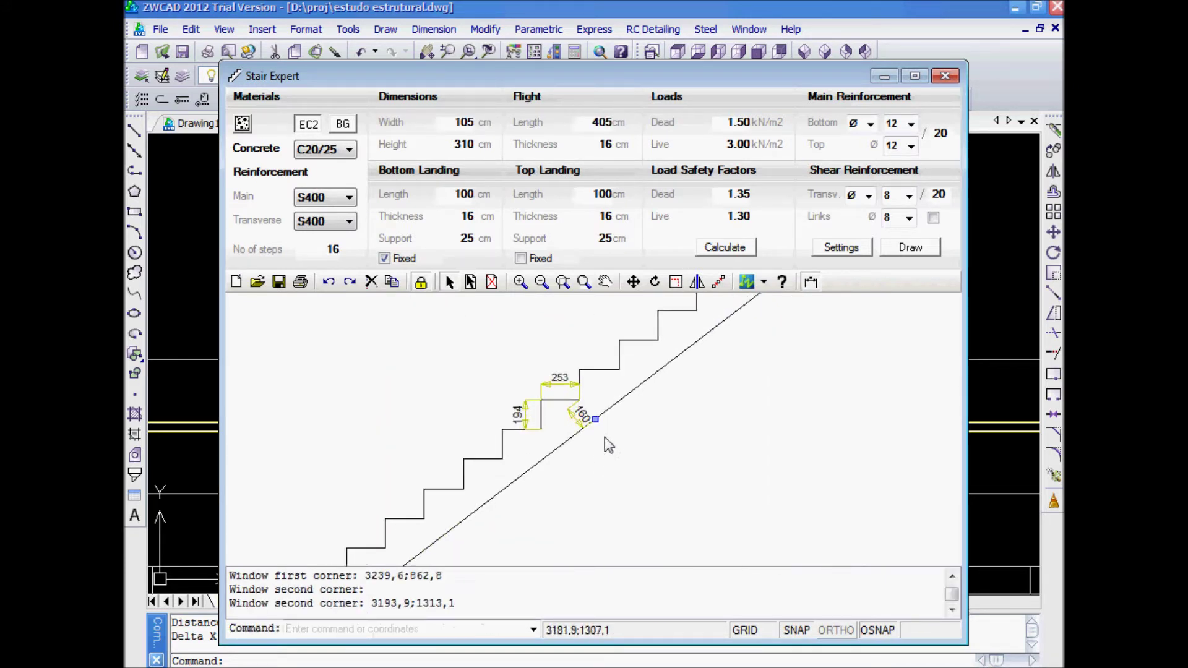
{"action": "double_click", "coordinate": [614, 144]}
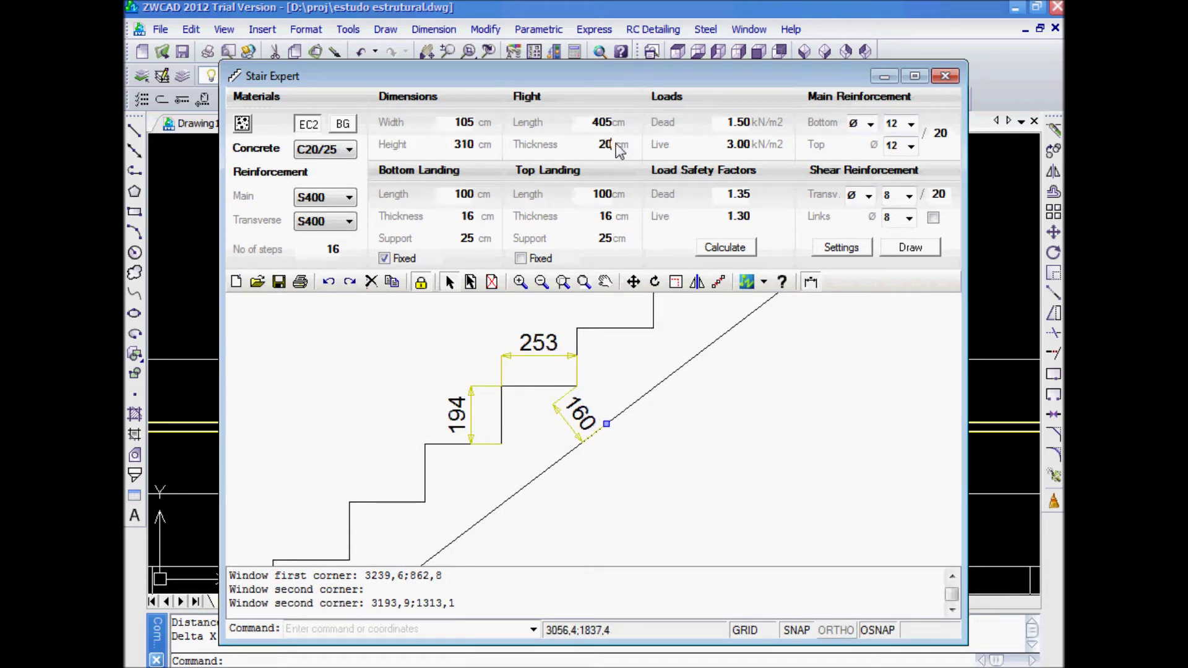
{"action": "key", "text": "Return"}
{"action": "left_click", "coordinate": [625, 425]}
{"action": "left_click", "coordinate": [616, 448]}
{"action": "scroll", "coordinate": [609, 450], "scroll_direction": "down", "scroll_amount": 5}
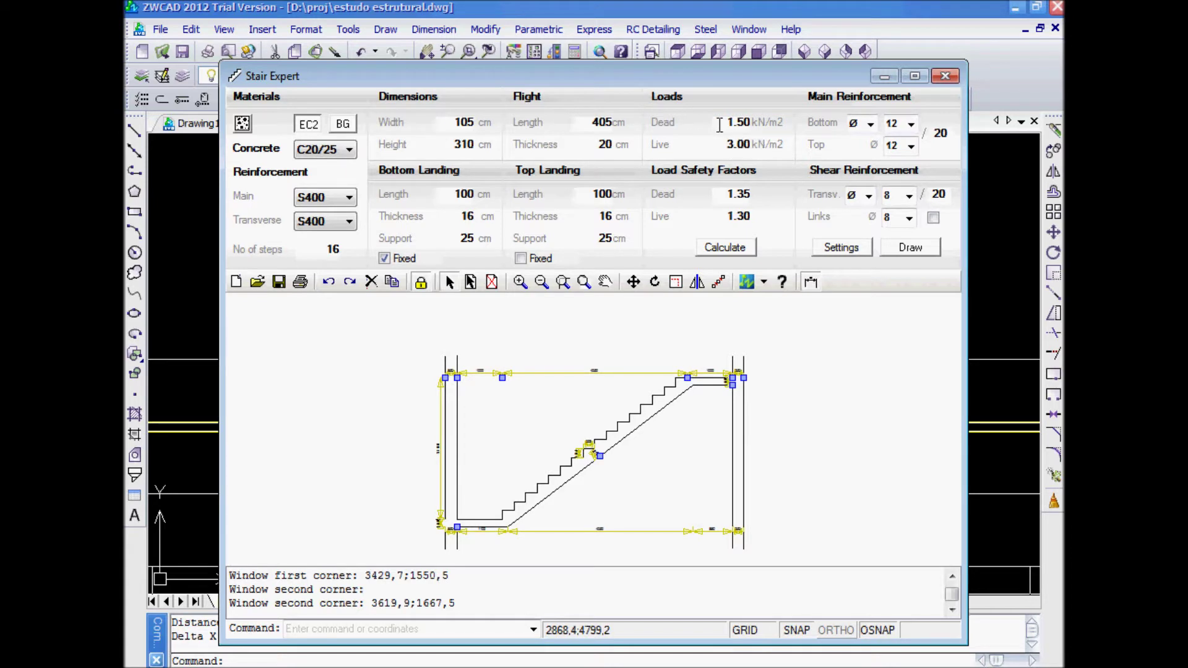
Check the stair's dead and live load values and examine the bottom landing in the section preview
{"action": "left_click_drag", "start_coordinate": [719, 125], "coordinate": [787, 125]}
{"action": "left_click_drag", "start_coordinate": [720, 146], "coordinate": [786, 147]}
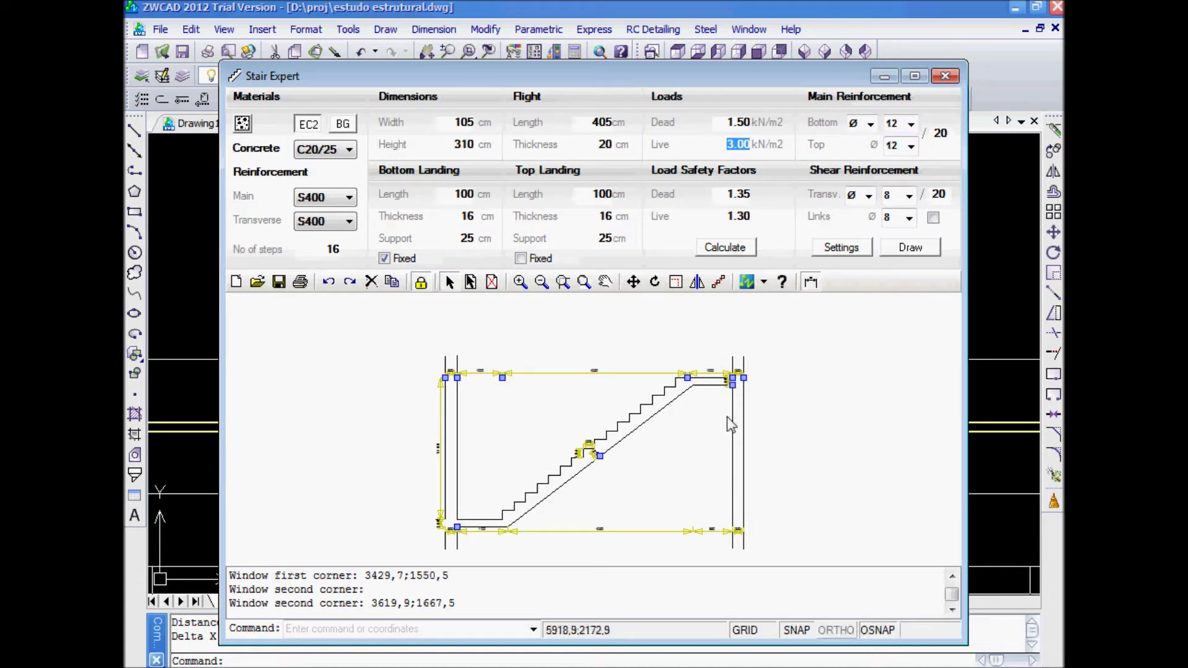
{"action": "left_click_drag", "start_coordinate": [748, 122], "coordinate": [726, 123]}
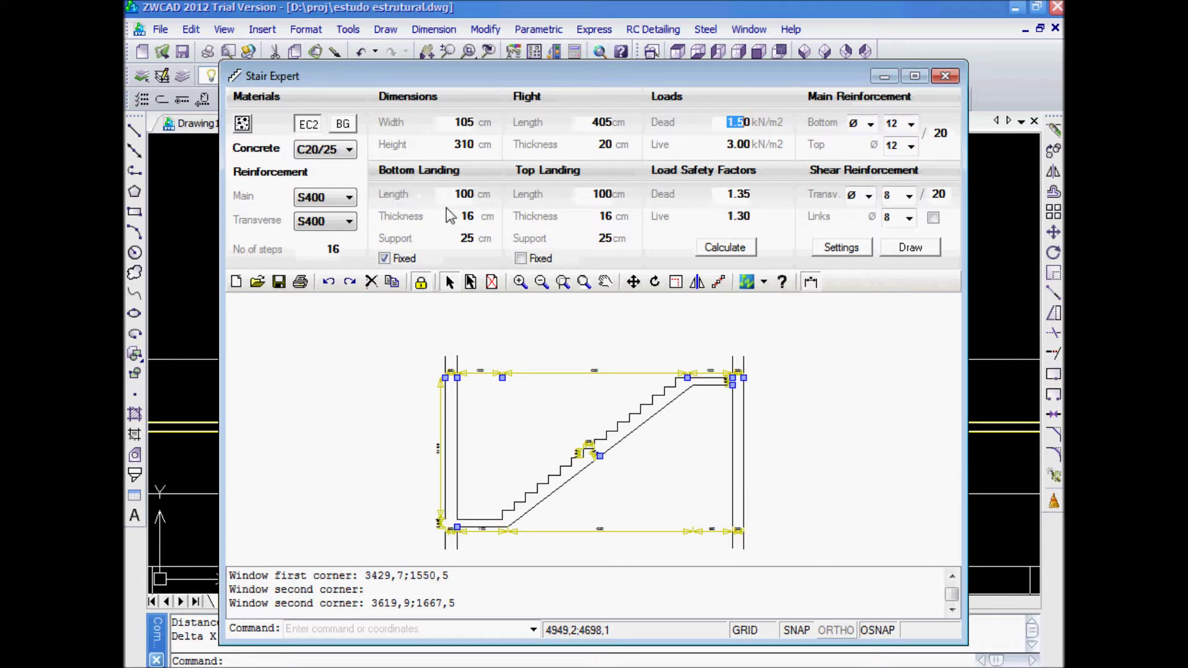
{"action": "left_click", "coordinate": [480, 502]}
{"action": "left_click", "coordinate": [492, 485]}
{"action": "left_click", "coordinate": [496, 488]}
{"action": "left_click", "coordinate": [491, 490]}
{"action": "scroll", "coordinate": [475, 504], "scroll_direction": "up", "scroll_amount": 2}
{"action": "mouse_move", "coordinate": [479, 507]}
{"action": "middle_mouse_down"}
{"action": "mouse_move", "coordinate": [523, 497]}
{"action": "mouse_move", "coordinate": [564, 537]}
{"action": "mouse_move", "coordinate": [545, 521]}
{"action": "middle_mouse_up"}
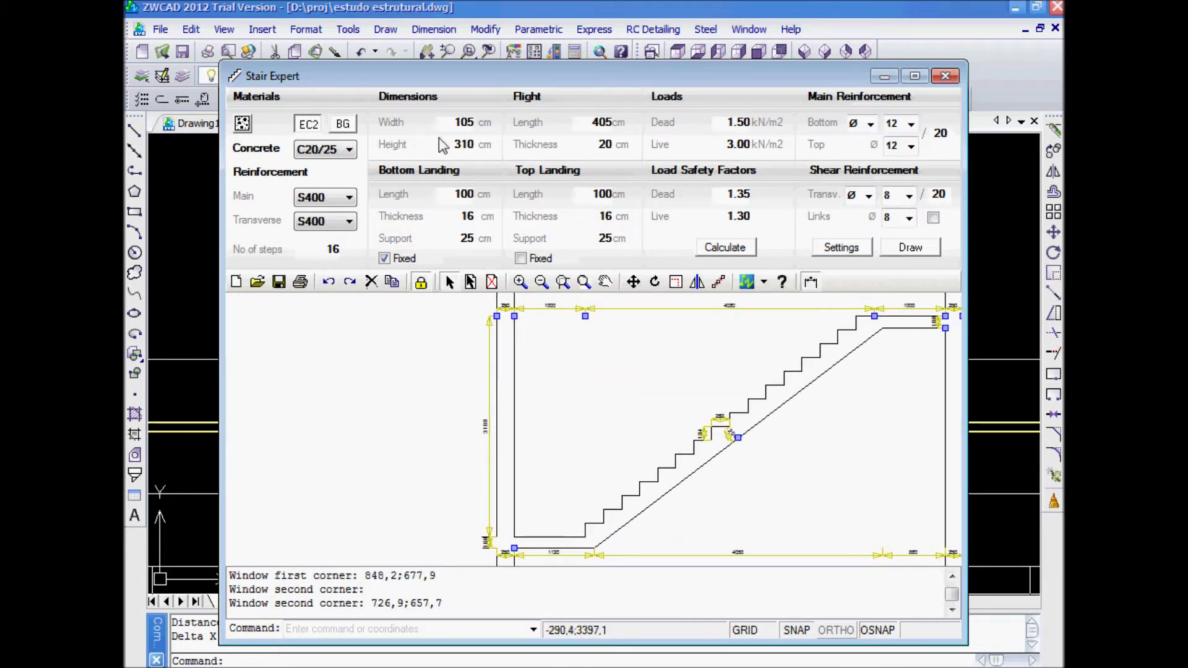
Measure the landing's length on the floor plan from the upper end of the left stair flight to the column corner
{"action": "left_click", "coordinate": [716, 4]}
{"action": "middle_click_drag", "start_coordinate": [598, 270], "coordinate": [579, 493]}
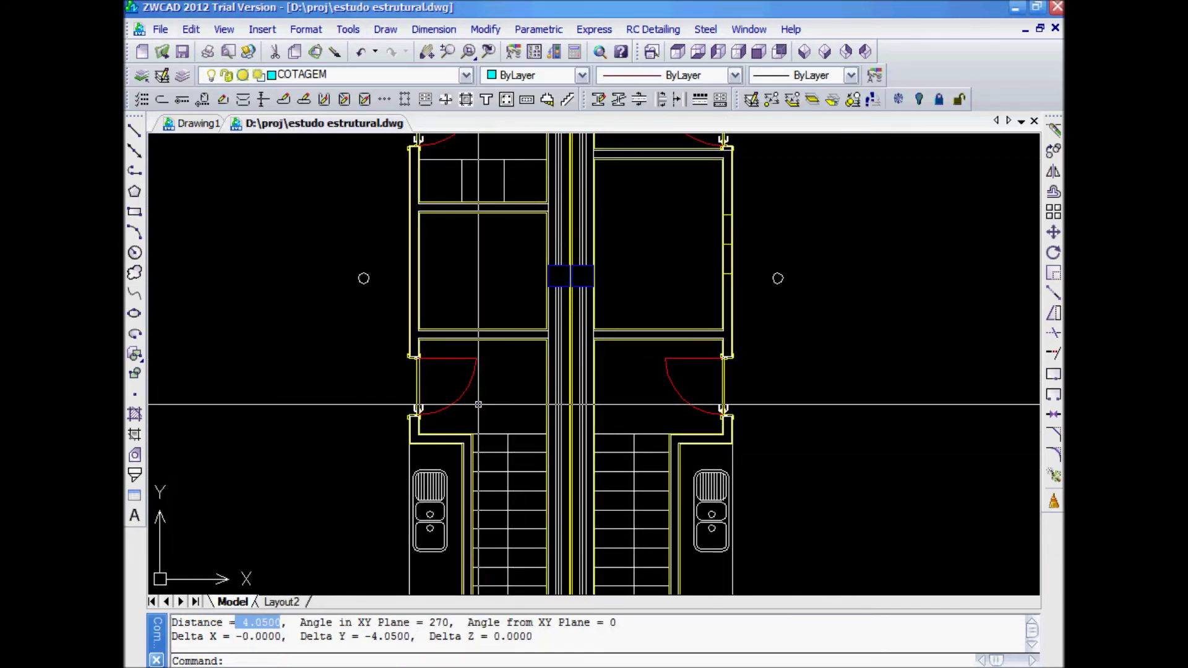
{"action": "type", "text": "DI"}
{"action": "key", "text": "Return"}
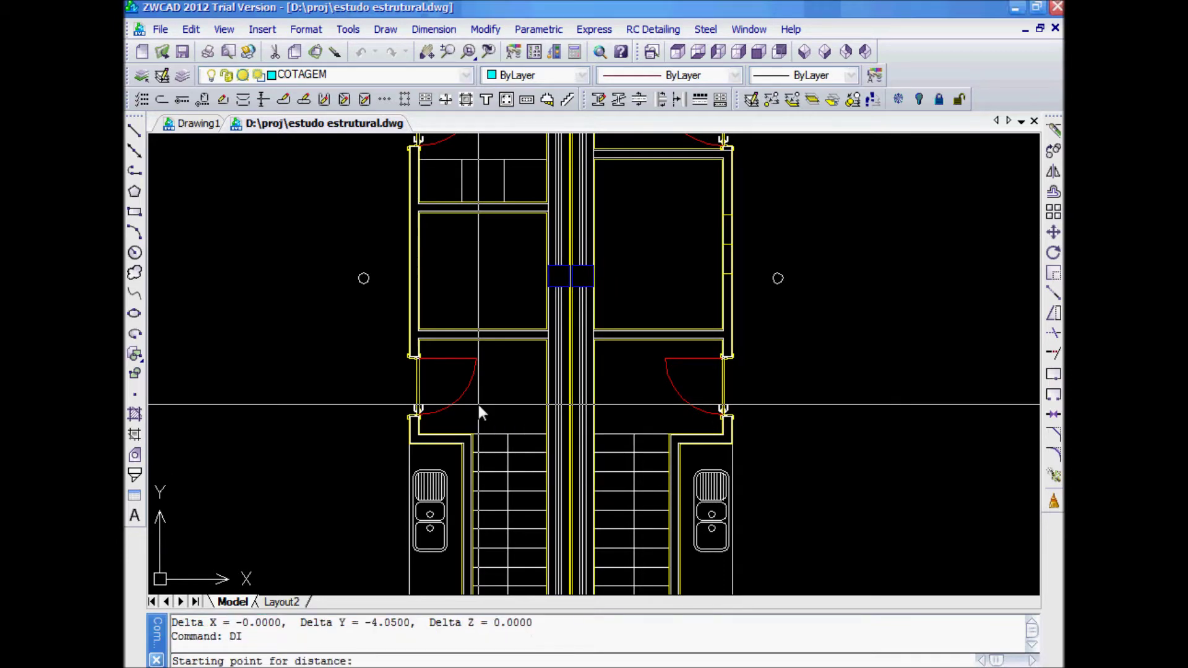
{"action": "left_click", "coordinate": [545, 433]}
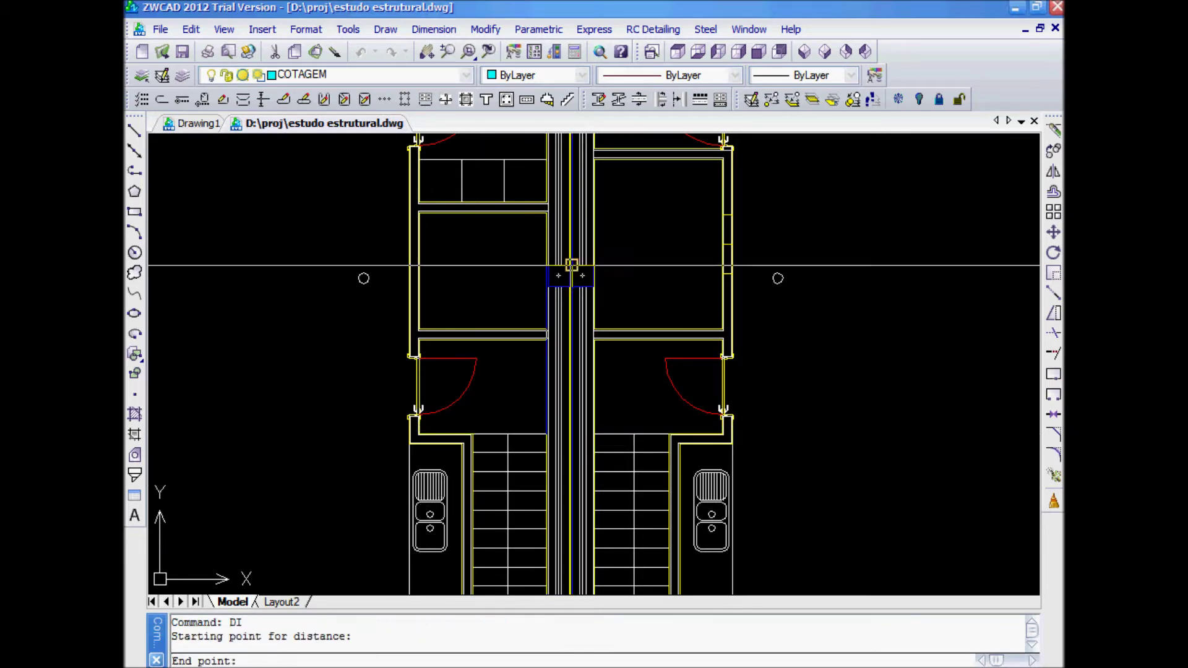
{"action": "scroll", "coordinate": [545, 322], "scroll_direction": "up", "scroll_amount": 6}
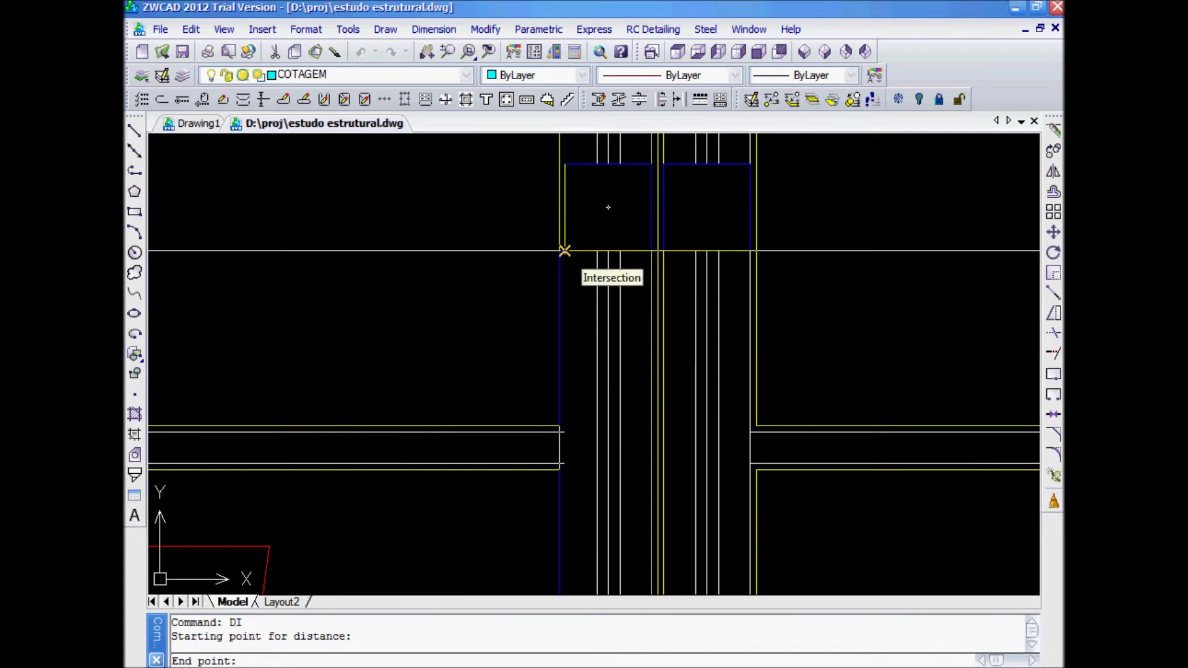
{"action": "left_click", "coordinate": [564, 251]}
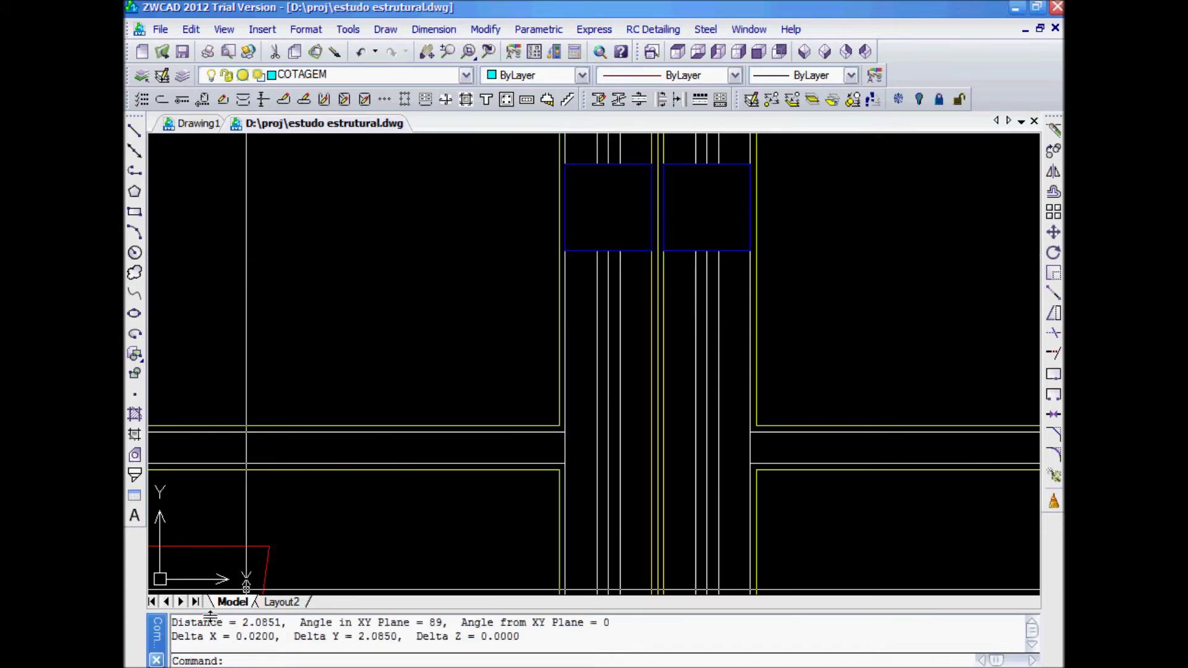
Set the bottom landing's length in Stair Expert to 209 cm, using the distance measured on the plan
{"action": "left_click_drag", "start_coordinate": [242, 622], "coordinate": [339, 622]}
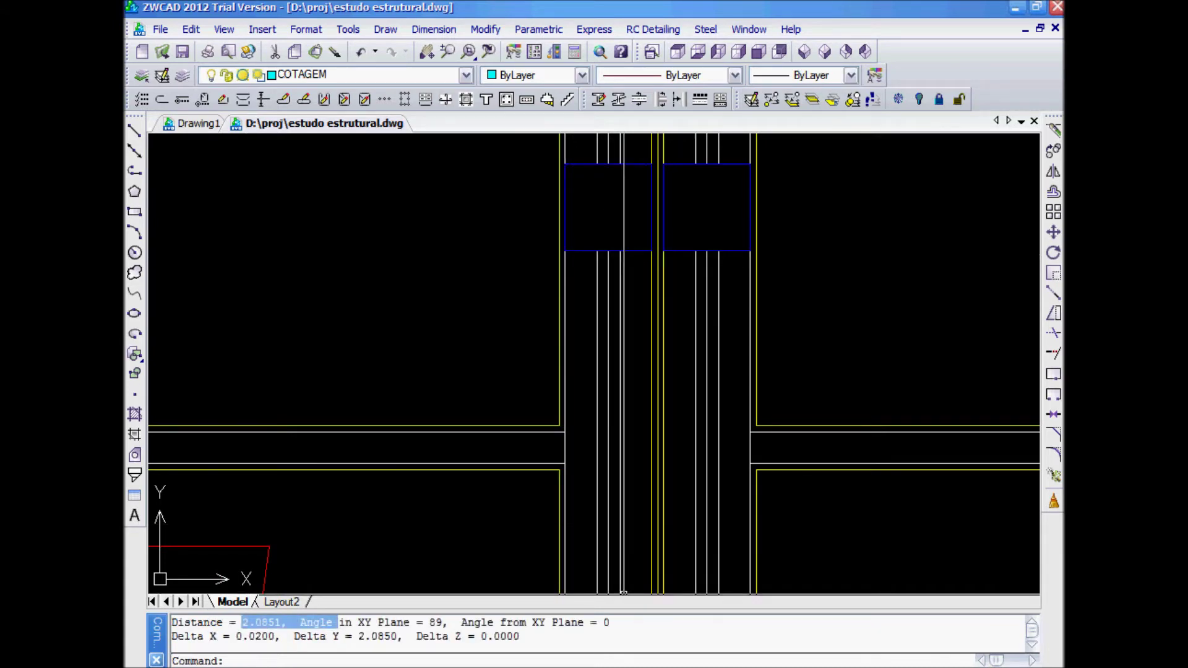
{"action": "key", "text": "alt+Tab"}
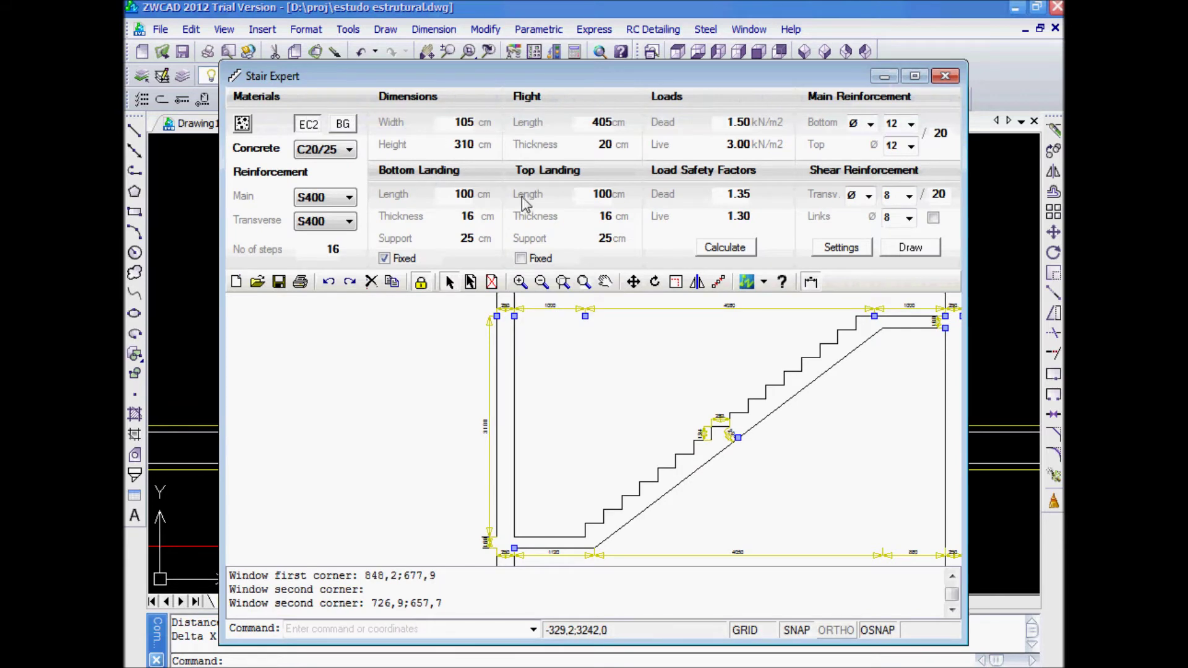
{"action": "left_click_drag", "start_coordinate": [453, 193], "coordinate": [474, 194]}
{"action": "type", "text": "209"}
{"action": "key", "text": "Tab"}
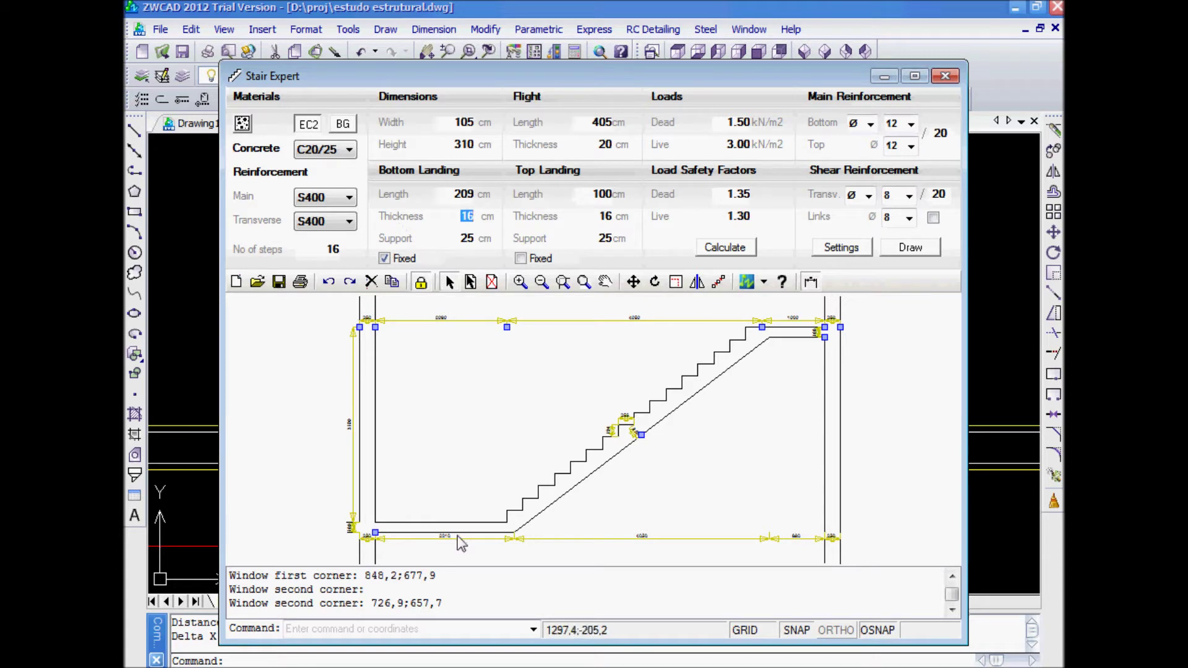
Set the bottom landing's thickness to 35 cm and its support width to 30 cm
{"action": "type", "text": "35"}
{"action": "left_click", "coordinate": [463, 239]}
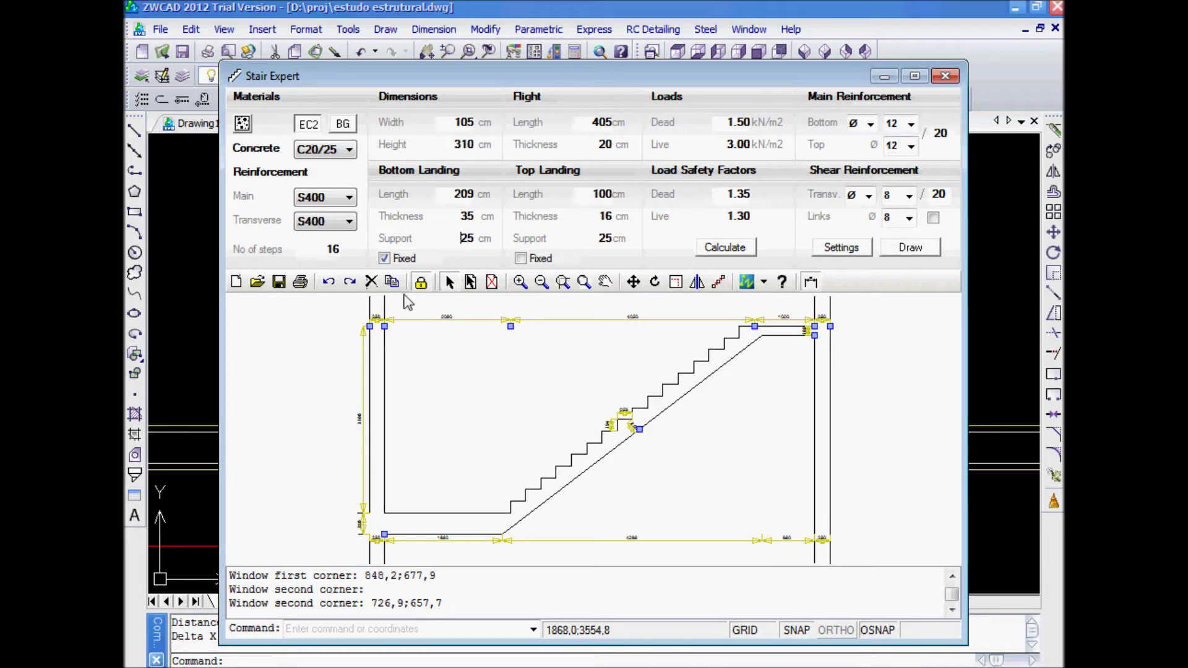
{"action": "double_click", "coordinate": [465, 238]}
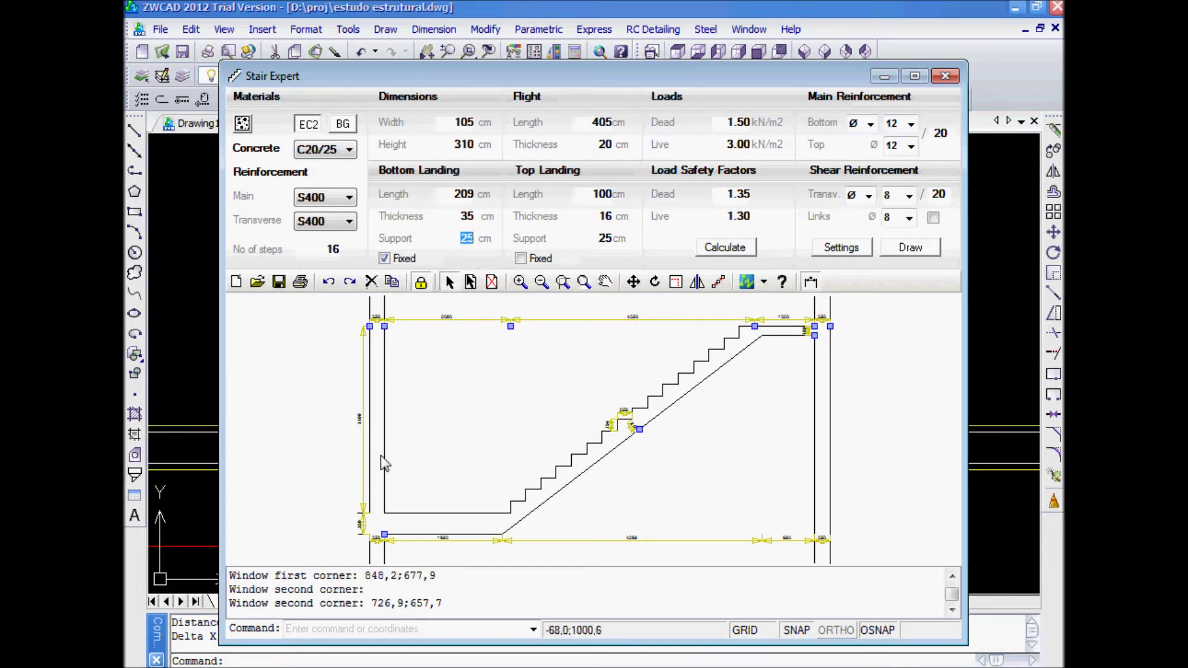
{"action": "type", "text": "30"}
{"action": "double_click", "coordinate": [469, 218]}
{"action": "middle_click_drag", "start_coordinate": [456, 530], "coordinate": [510, 500]}
{"action": "scroll", "coordinate": [470, 470], "scroll_direction": "up", "scroll_amount": 5}
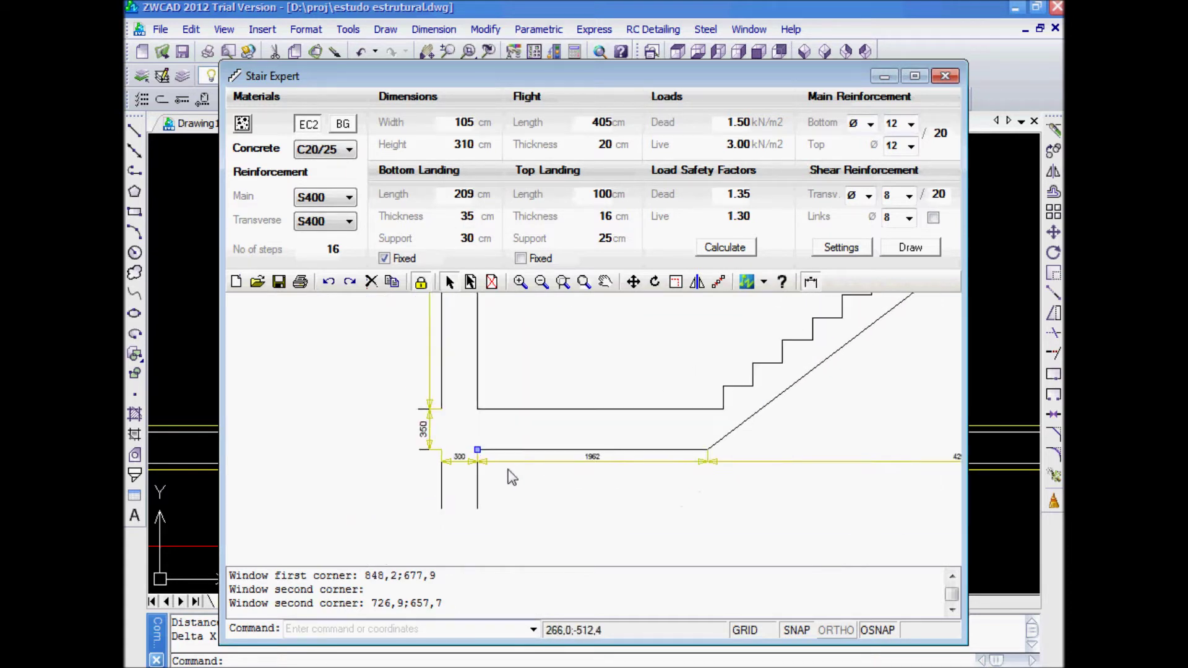
Try the bottom landing without its fixed support, comparing the support detail in the section preview, and restore the fixed option
{"action": "left_click", "coordinate": [384, 258]}
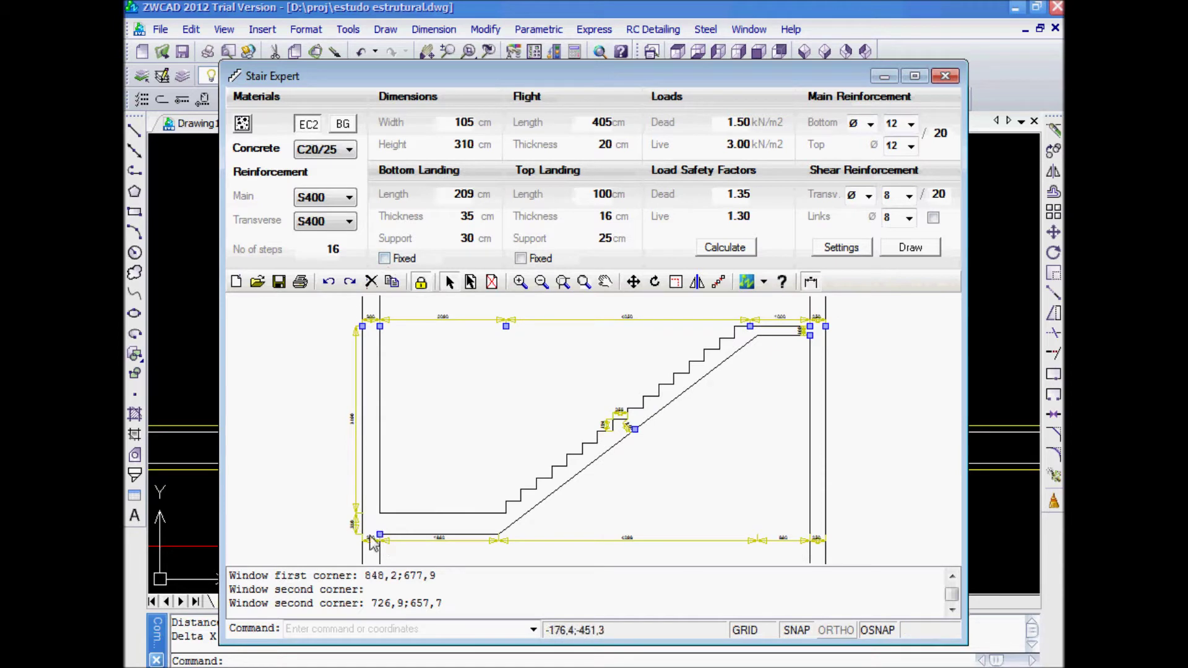
{"action": "scroll", "coordinate": [359, 533], "scroll_direction": "up", "scroll_amount": 5}
{"action": "scroll", "coordinate": [363, 543], "scroll_direction": "up", "scroll_amount": 2}
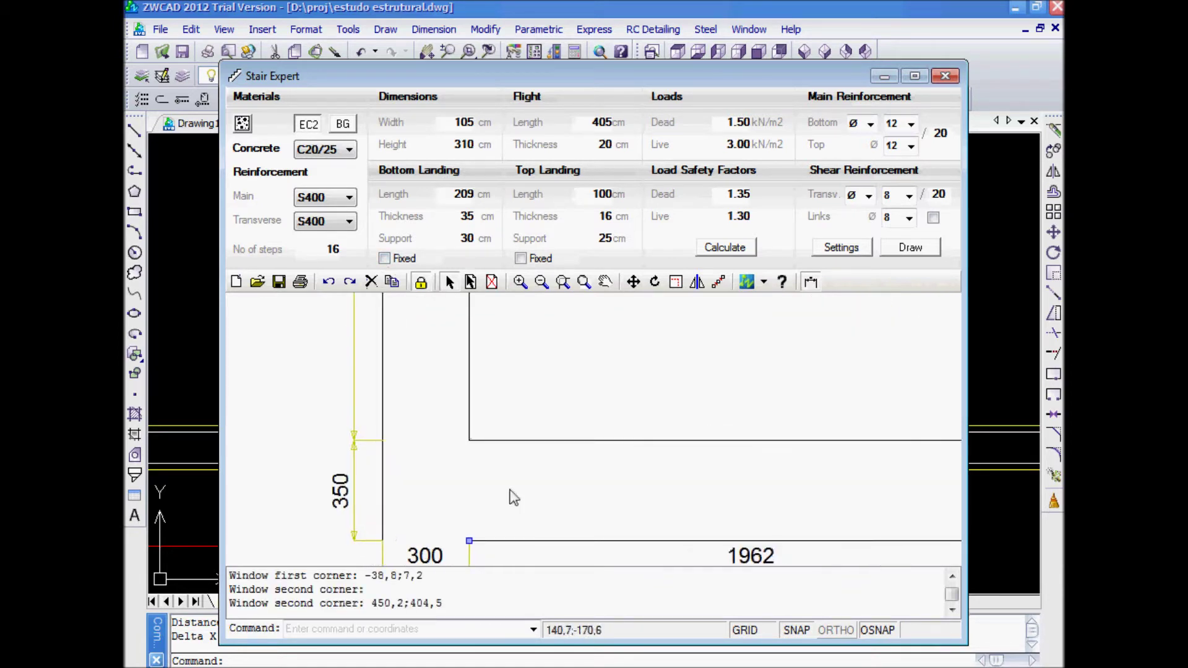
{"action": "middle_click_drag", "start_coordinate": [509, 496], "coordinate": [615, 427]}
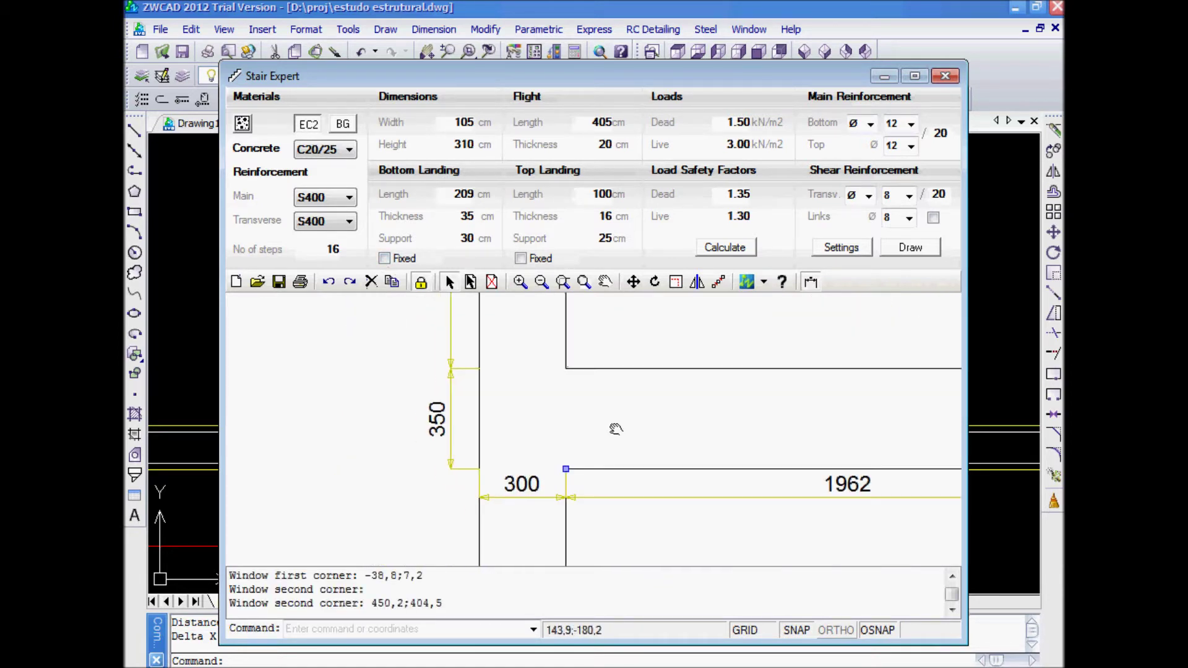
{"action": "left_click", "coordinate": [384, 258]}
{"action": "scroll", "coordinate": [363, 551], "scroll_direction": "up", "scroll_amount": 3}
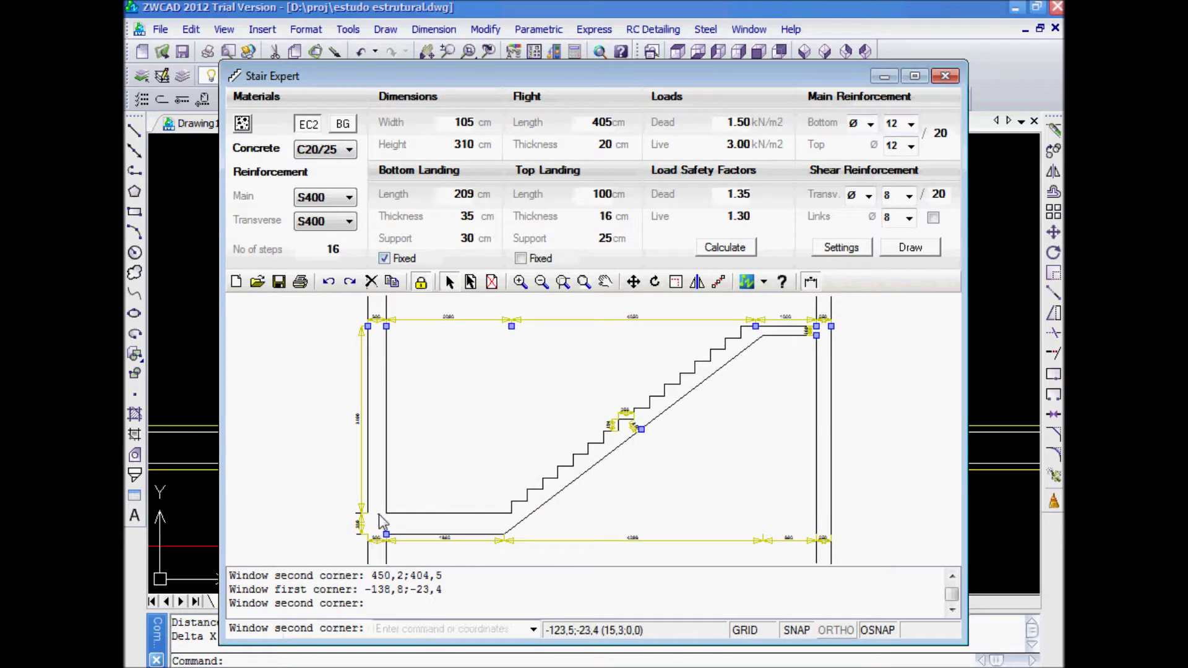
{"action": "scroll", "coordinate": [363, 552], "scroll_direction": "up", "scroll_amount": 2}
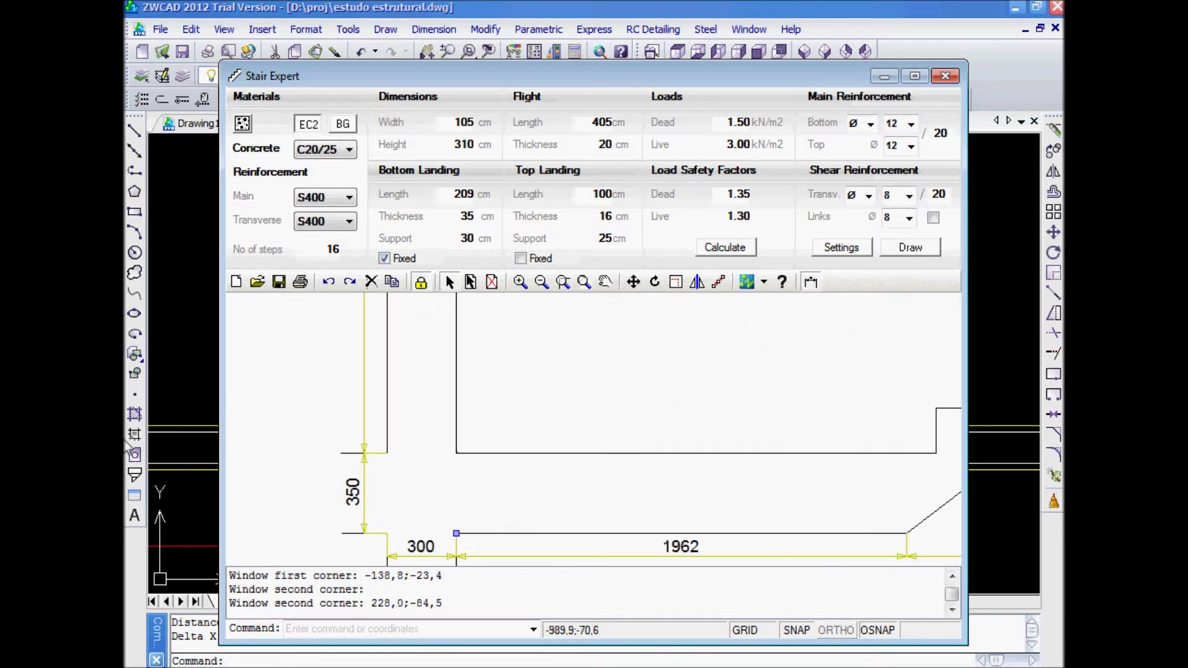
Examine the top landing in the section preview and the matching stair end beside the blue columns on the ZWCAD plan
{"action": "scroll", "coordinate": [518, 427], "scroll_direction": "down", "scroll_amount": 5}
{"action": "scroll", "coordinate": [573, 407], "scroll_direction": "down", "scroll_amount": 1}
{"action": "middle_click_drag", "start_coordinate": [744, 317], "coordinate": [555, 373]}
{"action": "scroll", "coordinate": [554, 372], "scroll_direction": "up", "scroll_amount": 4}
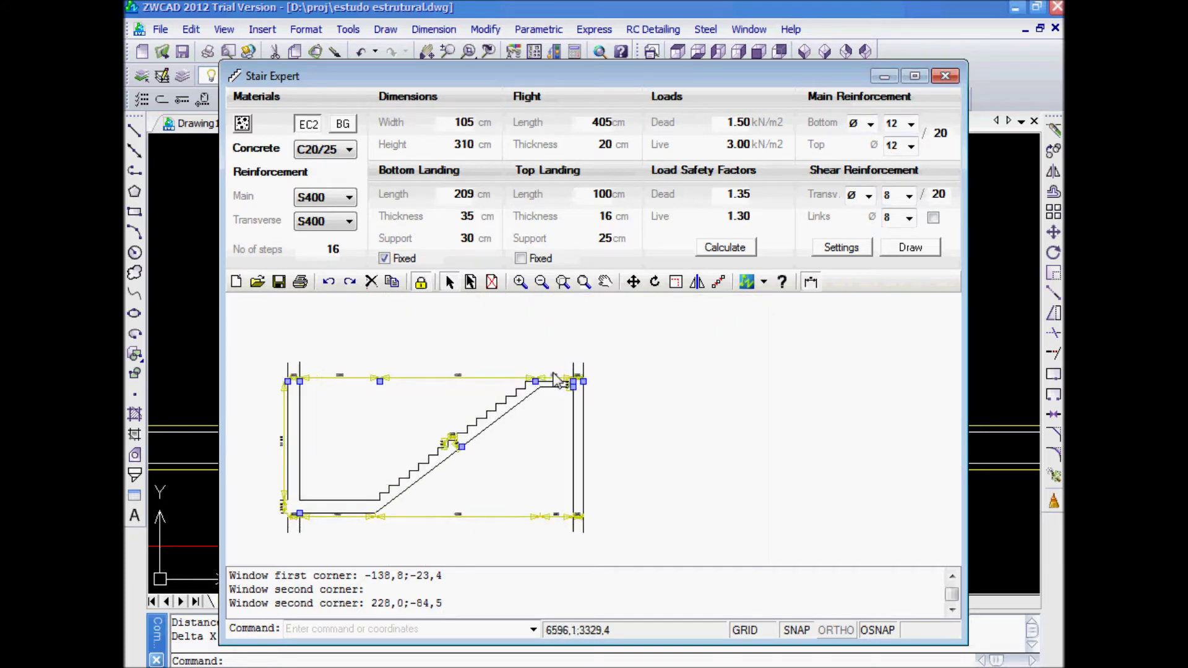
{"action": "left_click", "coordinate": [608, 5]}
{"action": "scroll", "coordinate": [590, 475], "scroll_direction": "down", "scroll_amount": 5}
{"action": "scroll", "coordinate": [594, 569], "scroll_direction": "up", "scroll_amount": 4}
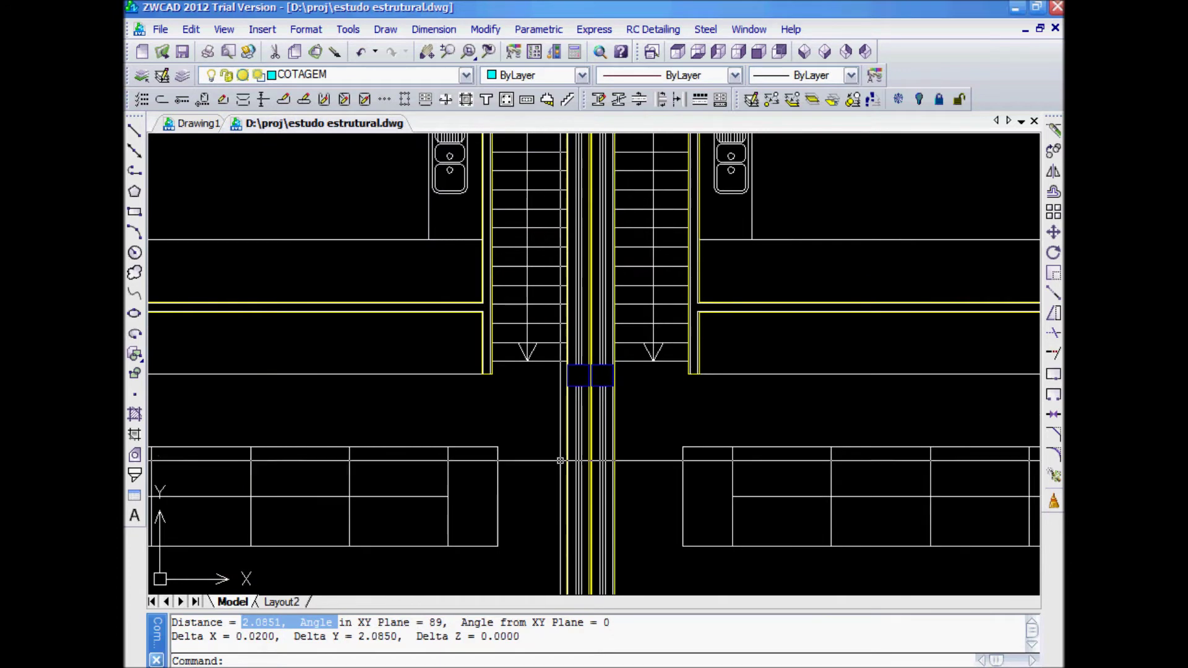
{"action": "key", "text": "alt+Tab"}
{"action": "scroll", "coordinate": [584, 422], "scroll_direction": "down", "scroll_amount": 1}
{"action": "left_click_drag", "start_coordinate": [568, 435], "coordinate": [531, 458]}
{"action": "scroll", "coordinate": [548, 418], "scroll_direction": "down", "scroll_amount": 2}
{"action": "middle_click_drag", "start_coordinate": [549, 419], "coordinate": [645, 391]}
{"action": "scroll", "coordinate": [647, 373], "scroll_direction": "up", "scroll_amount": 7}
{"action": "key", "text": "alt+Tab"}
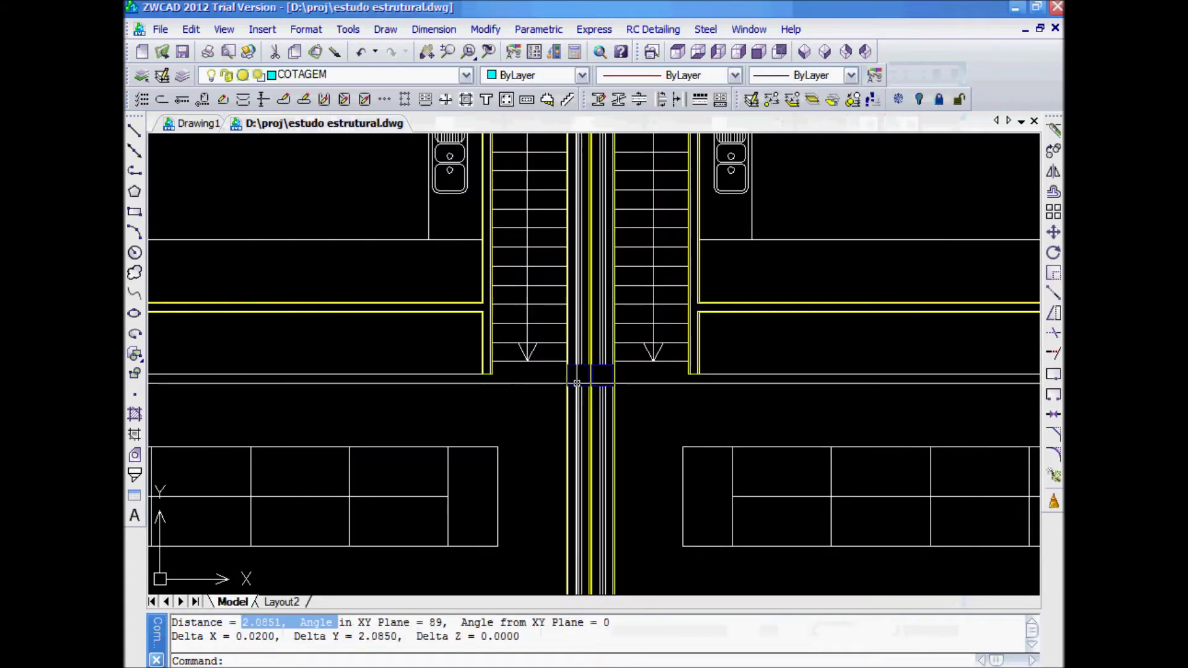
Measure the distance on the plan from the end line of the left stair flight to the adjacent column corner
{"action": "scroll", "coordinate": [565, 348], "scroll_direction": "up", "scroll_amount": 4}
{"action": "type", "text": "DI"}
{"action": "key", "text": "Return"}
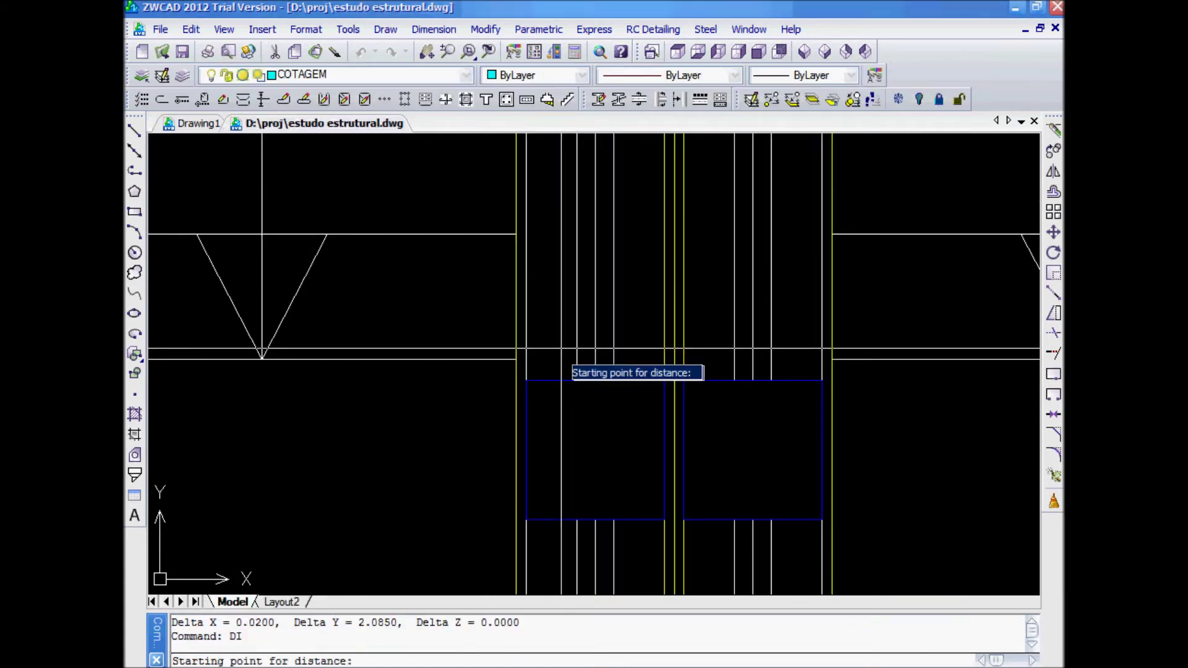
{"action": "left_click", "coordinate": [516, 359]}
{"action": "left_click", "coordinate": [548, 370]}
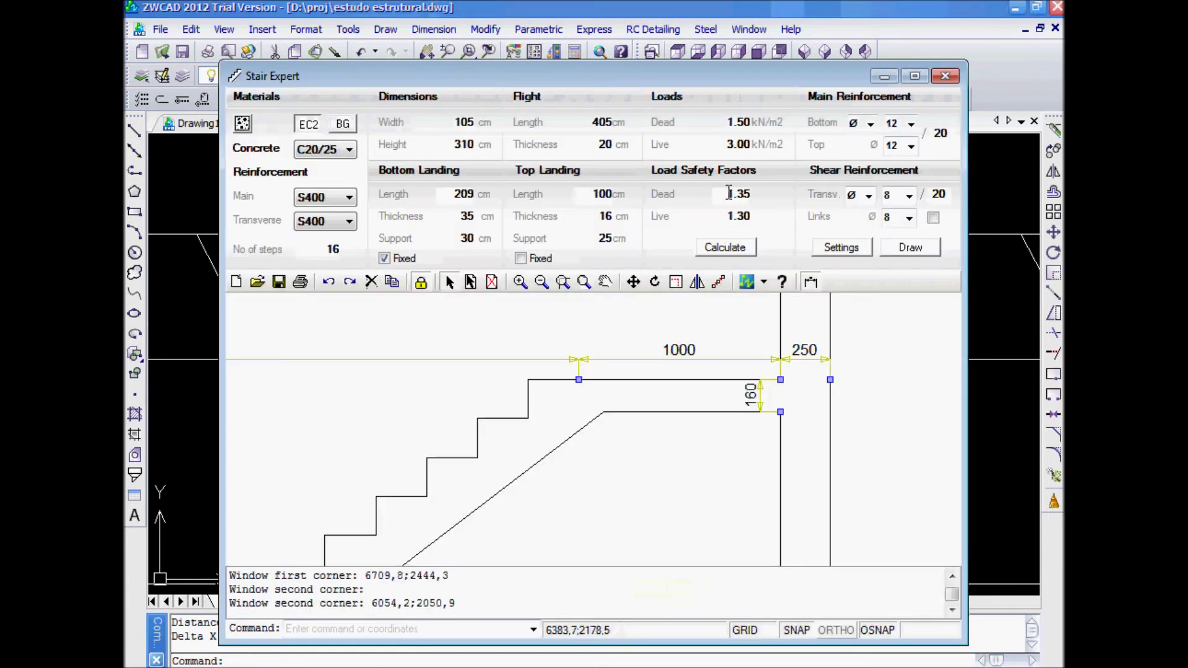
Set the top landing's length to 5 cm and its thickness to 35 cm in Stair Expert
{"action": "key", "text": "Tab"}
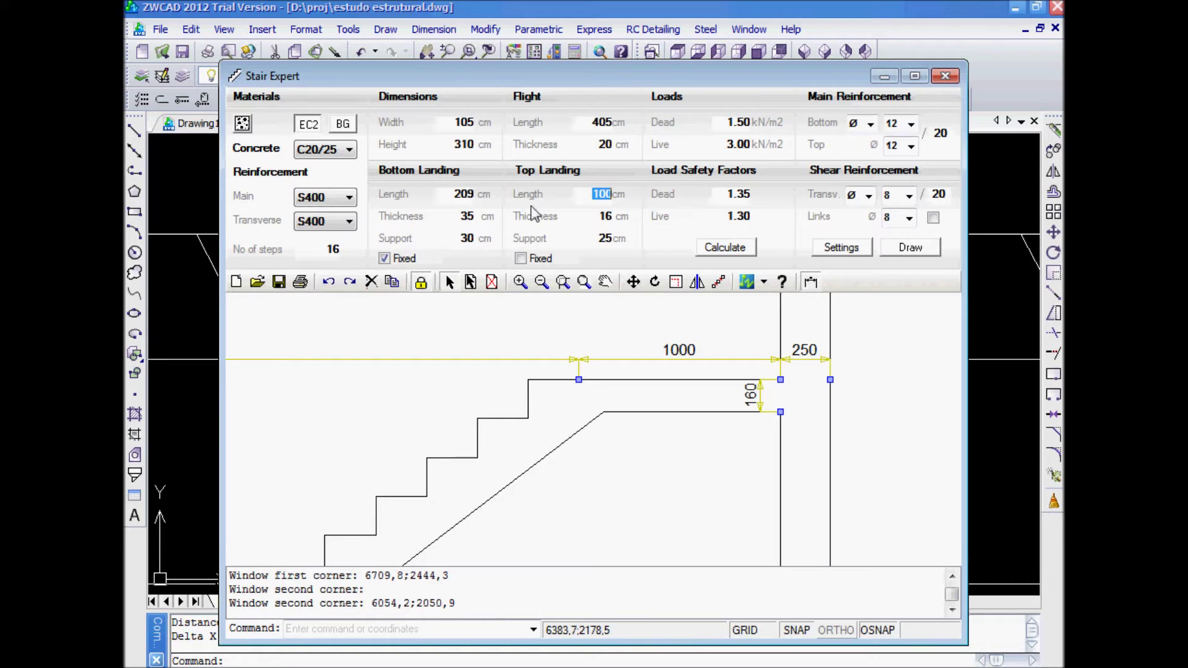
{"action": "type", "text": "5"}
{"action": "key", "text": "Tab"}
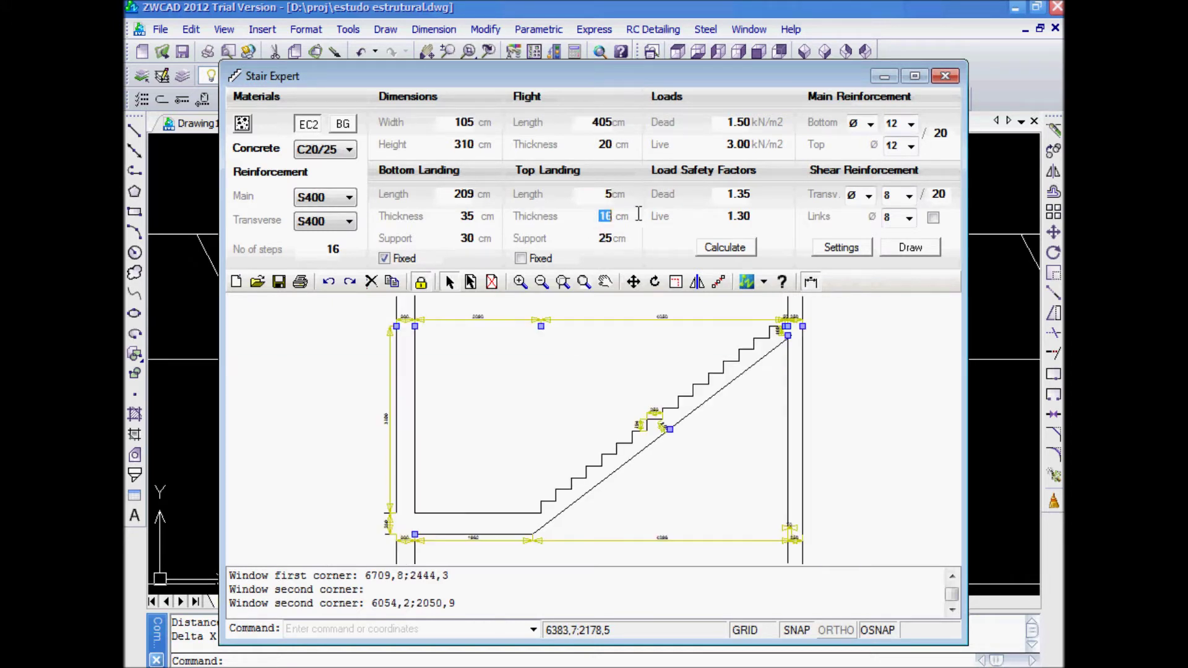
{"action": "type", "text": "3"}
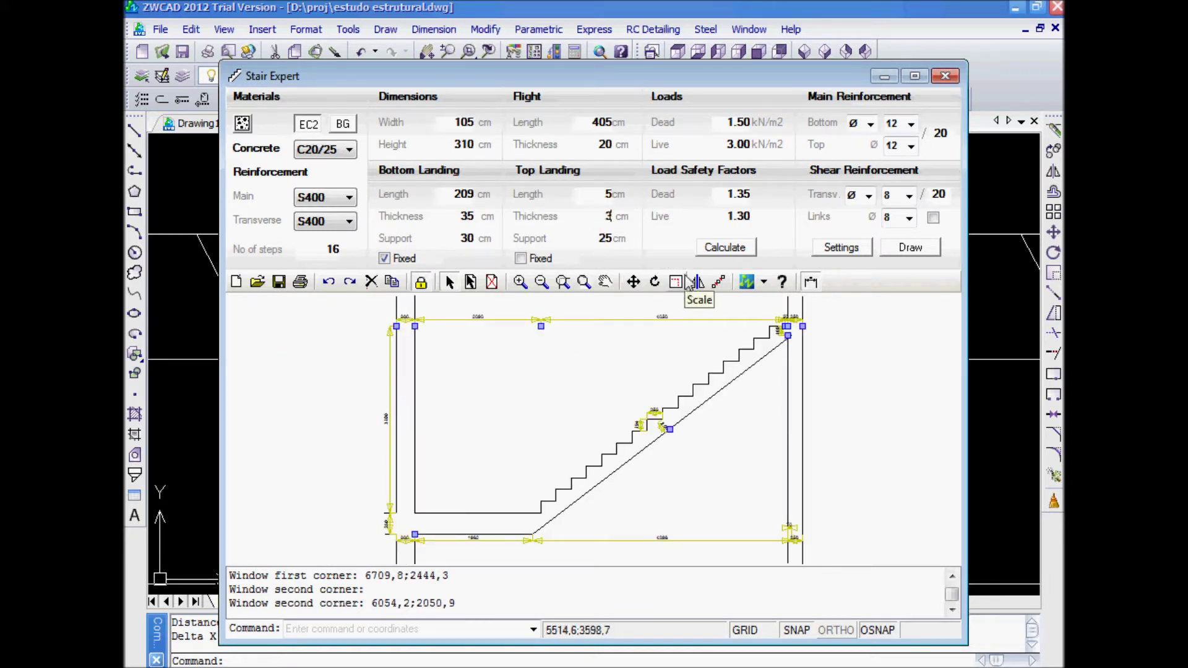
{"action": "type", "text": "5"}
{"action": "key", "text": "Tab"}
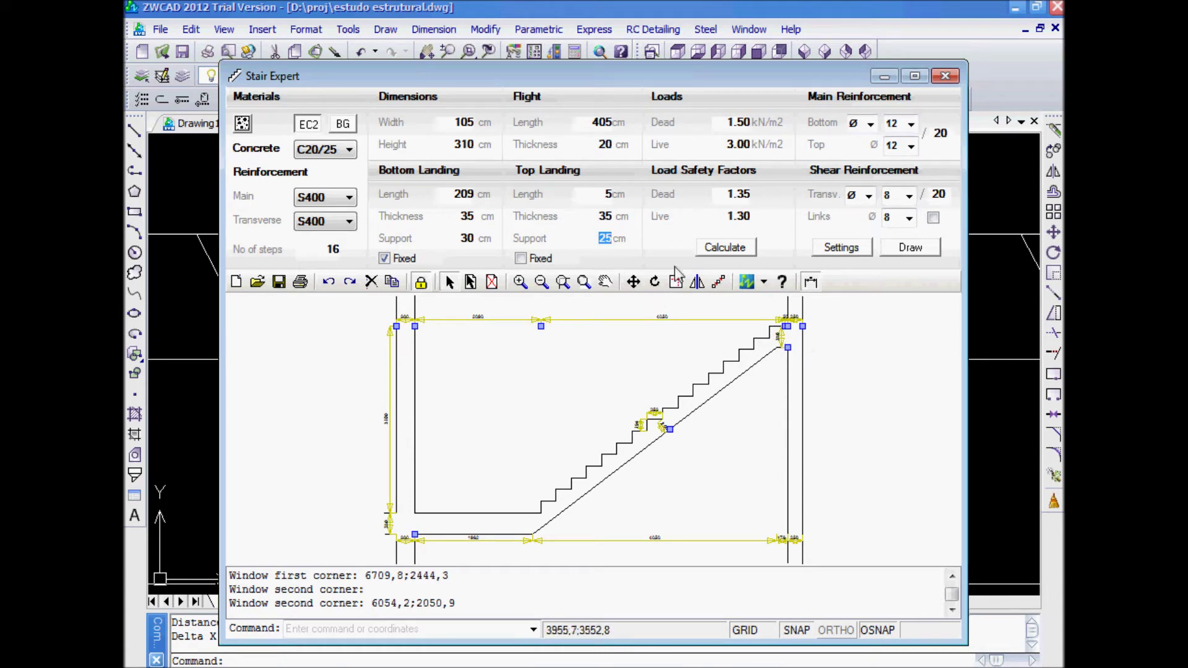
Set the top landing's support width to 30 cm and make that support fixed
{"action": "type", "text": "30"}
{"action": "double_click", "coordinate": [603, 217]}
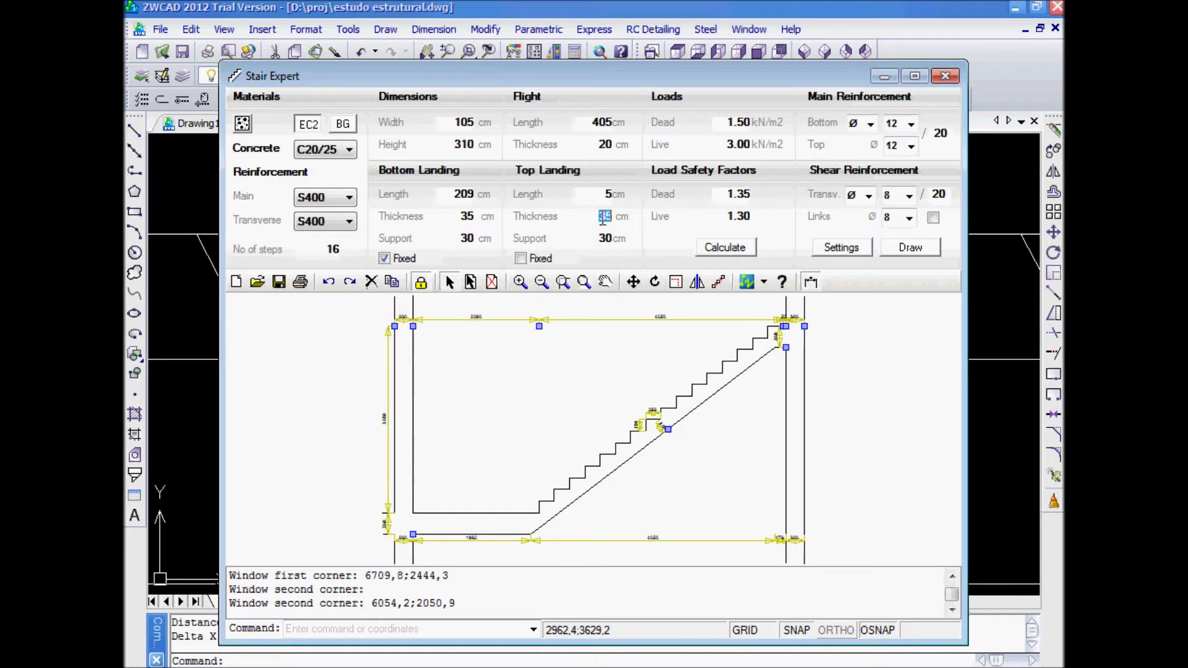
{"action": "left_click", "coordinate": [520, 258]}
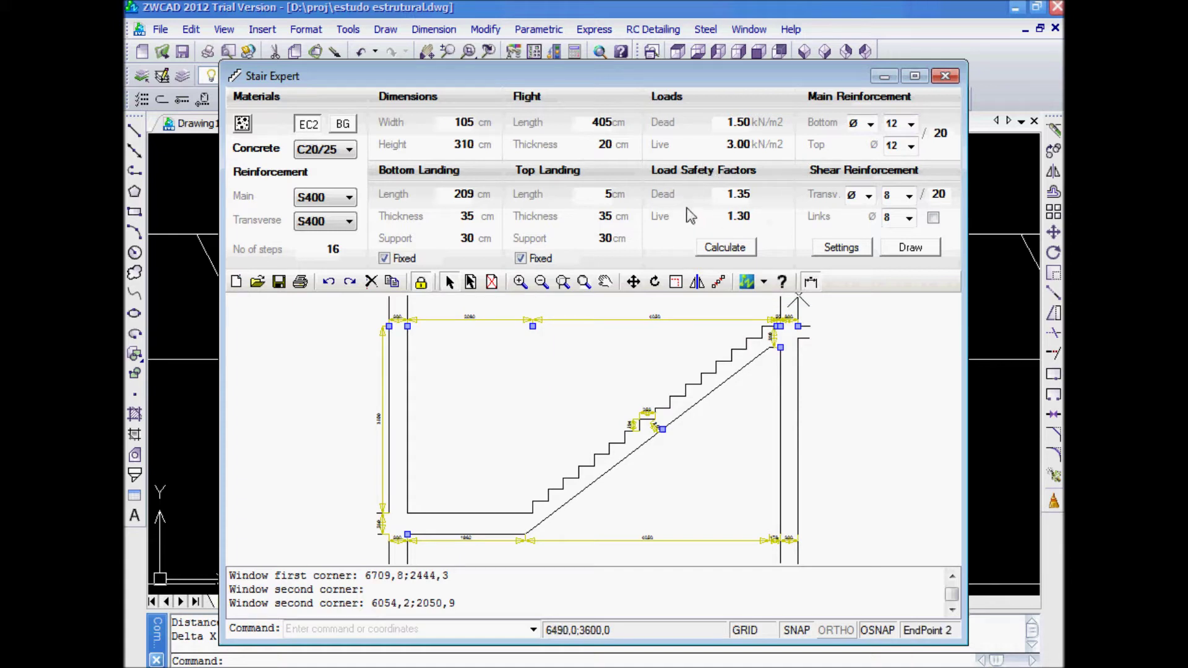
Check the dead and live load safety factors and calculate the stair's reinforcement
{"action": "left_click", "coordinate": [729, 196]}
{"action": "left_click", "coordinate": [733, 215]}
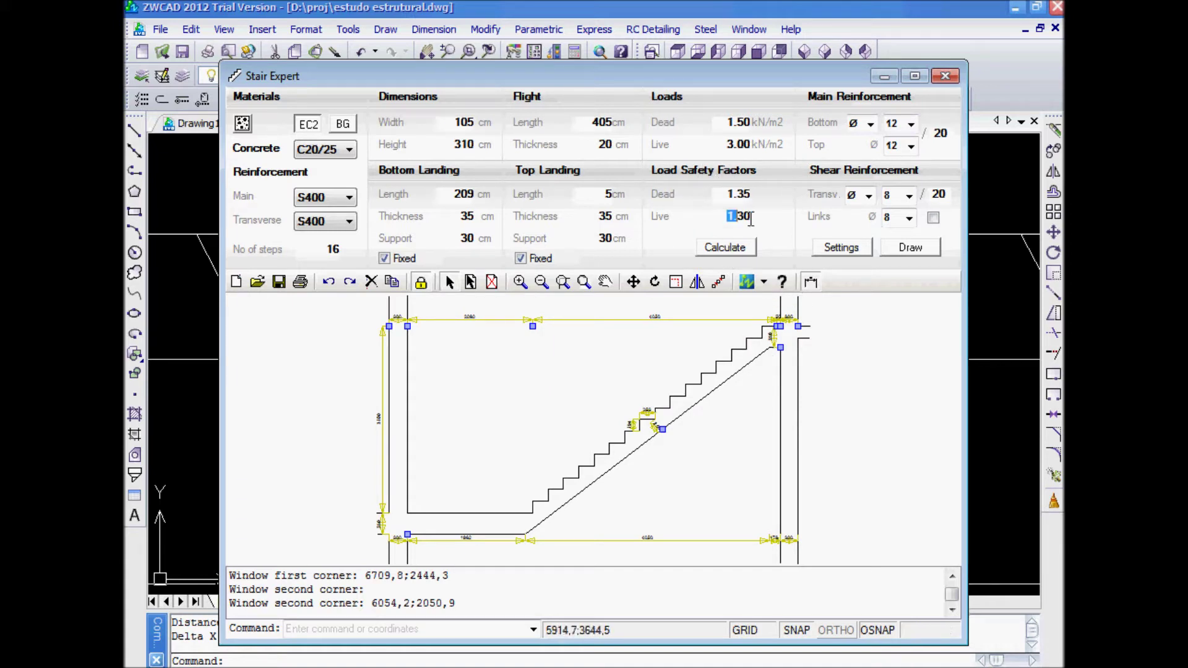
{"action": "left_click", "coordinate": [722, 251]}
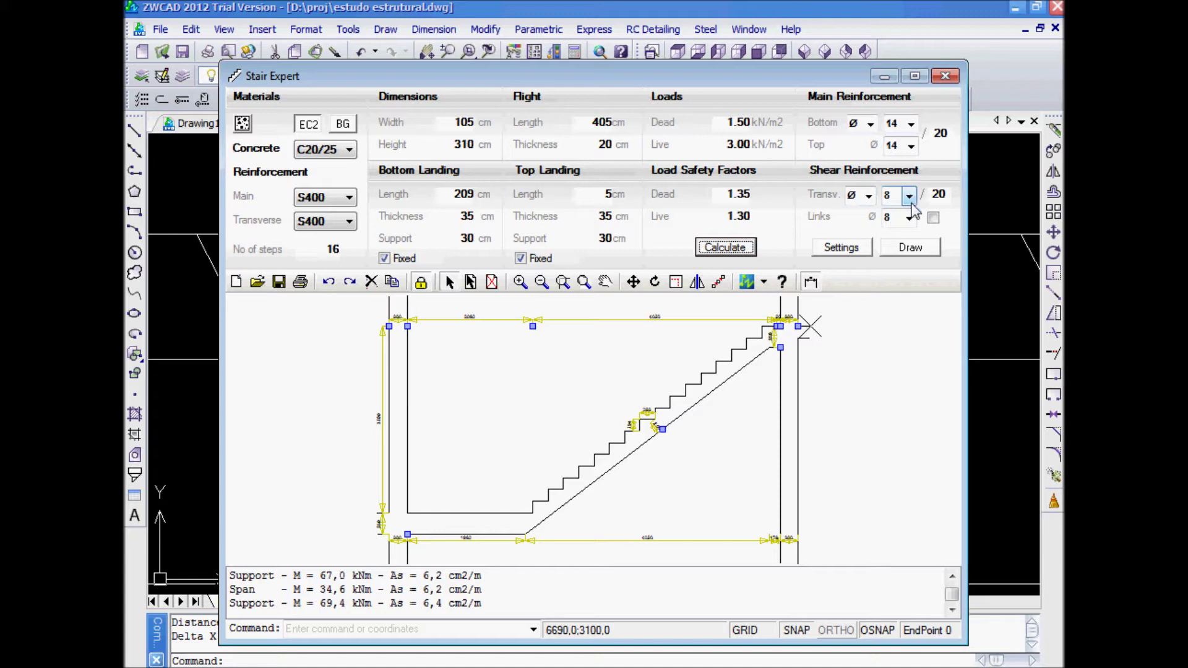
Open the drawing settings and review the rounding of bar dimensions and lengths and the start mark number
{"action": "left_click", "coordinate": [835, 247]}
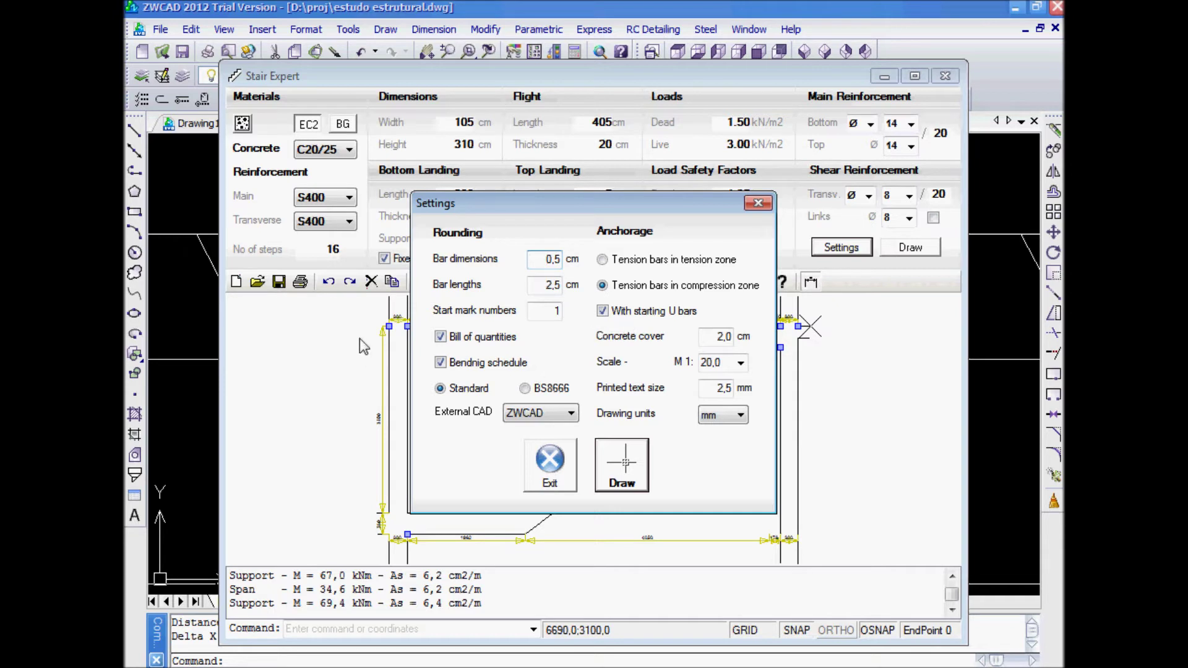
{"action": "double_click", "coordinate": [547, 259]}
{"action": "key", "text": "Tab"}
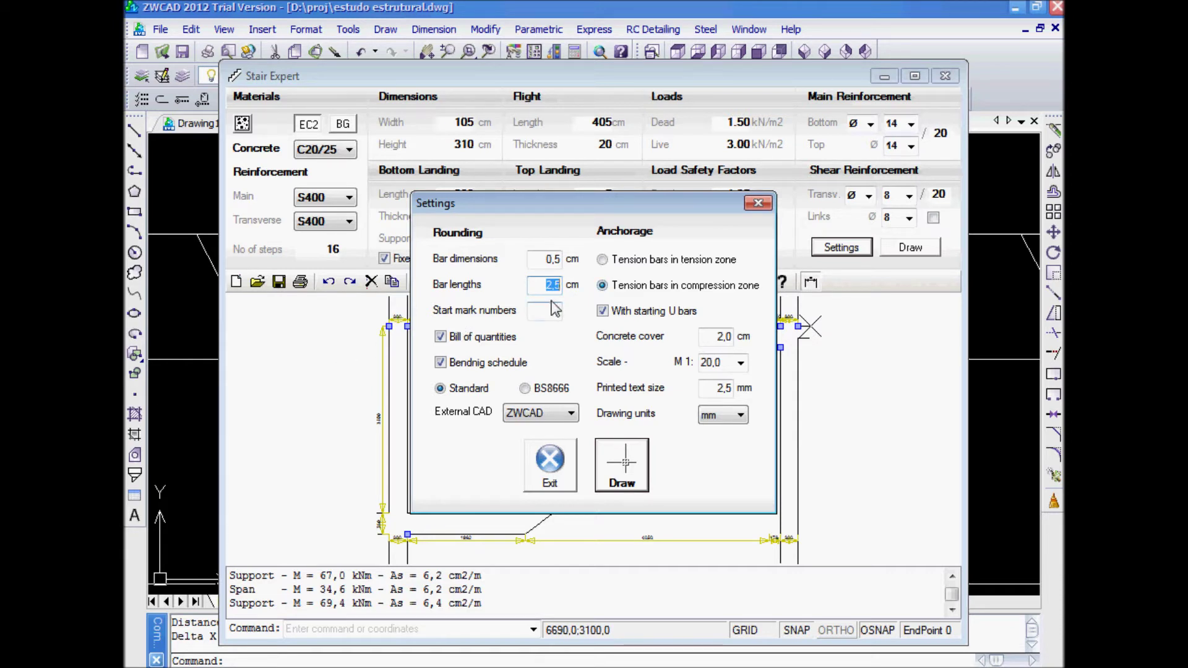
{"action": "left_click", "coordinate": [552, 311]}
{"action": "left_click", "coordinate": [555, 312]}
{"action": "double_click", "coordinate": [555, 311]}
{"action": "left_click", "coordinate": [545, 286]}
Try the BS8666 option, return to Standard, and keep ZWCAD selected as the external CAD
{"action": "left_click", "coordinate": [525, 388]}
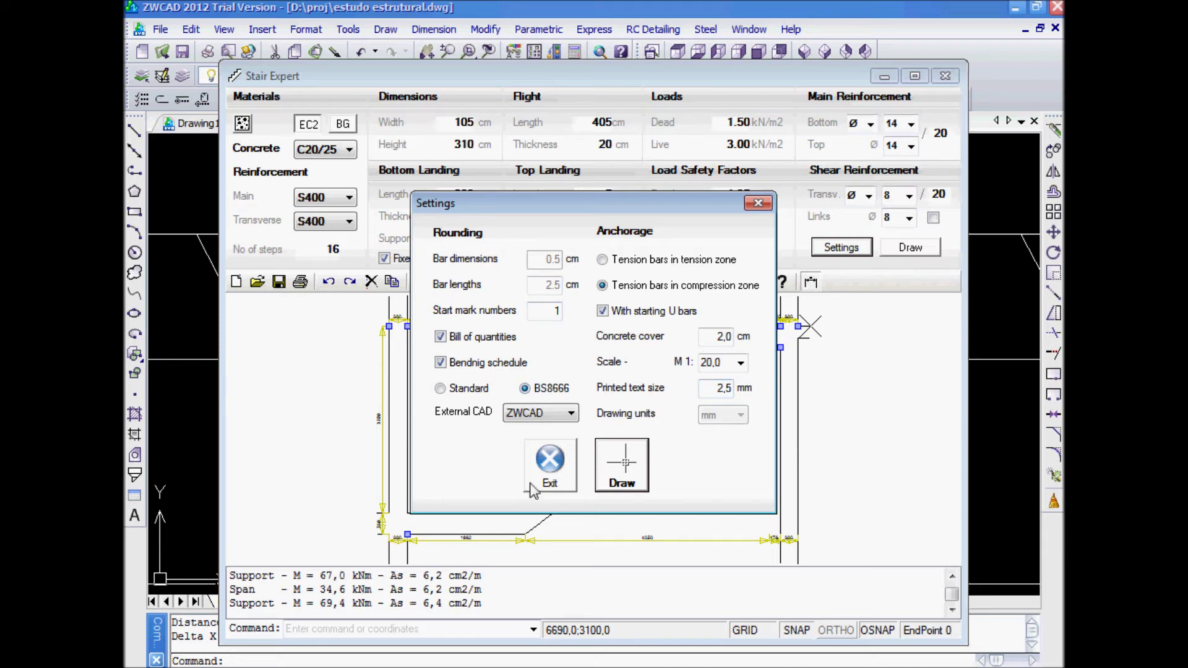
{"action": "left_click", "coordinate": [441, 388]}
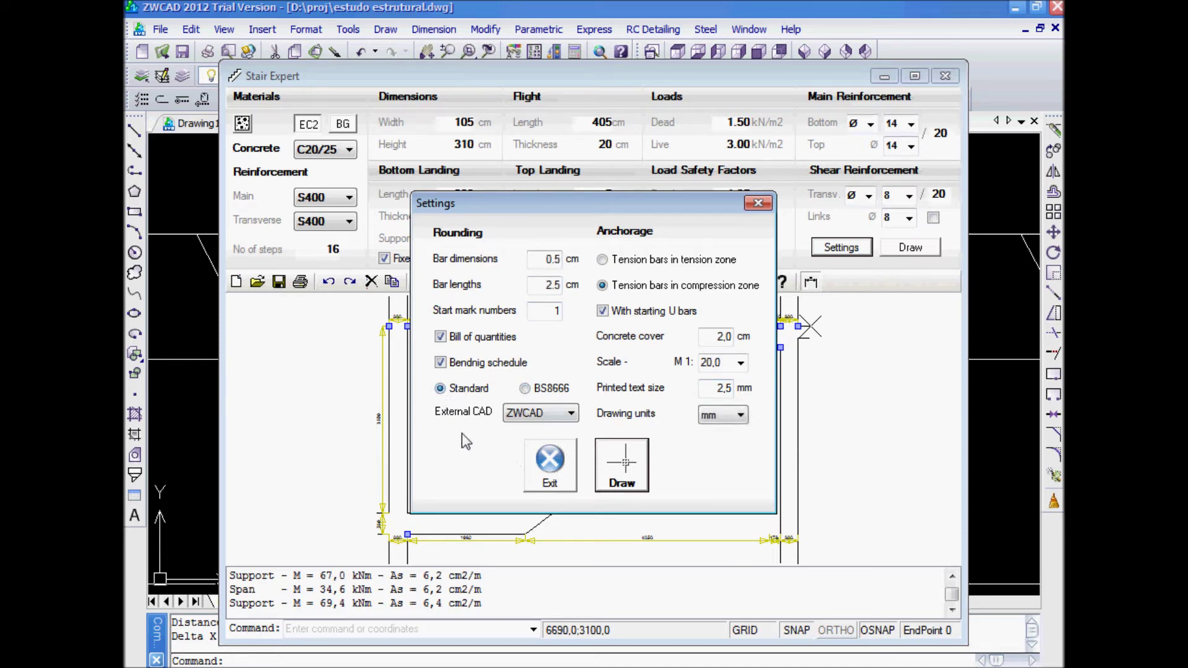
{"action": "left_click", "coordinate": [547, 414]}
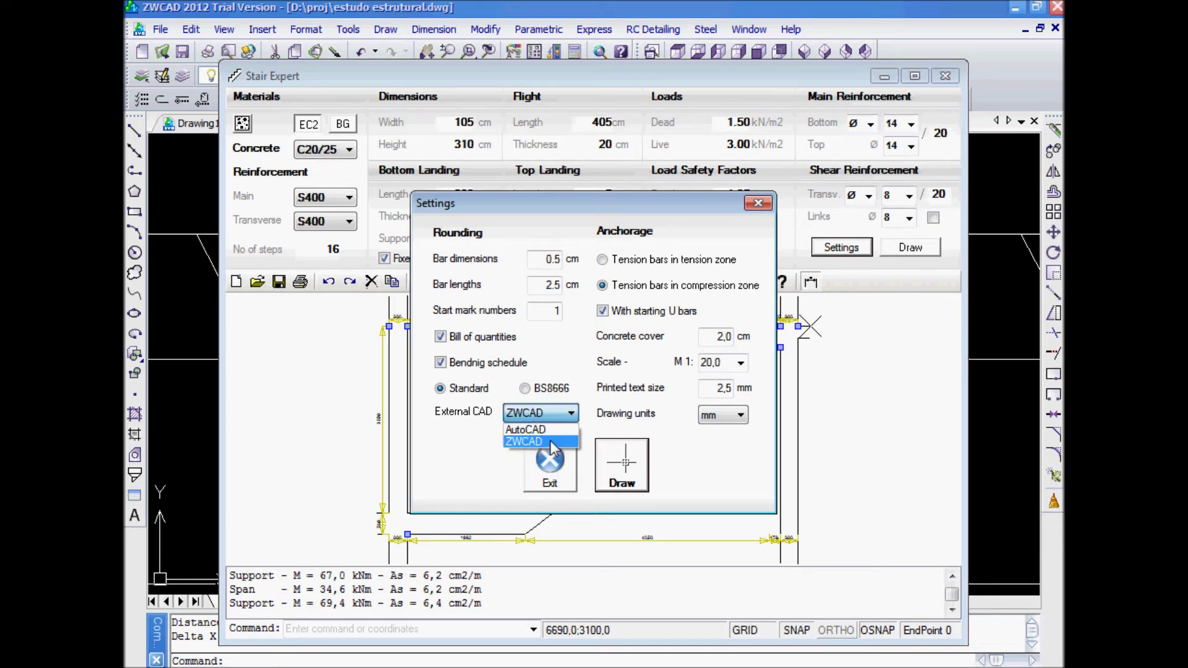
{"action": "left_click", "coordinate": [551, 442]}
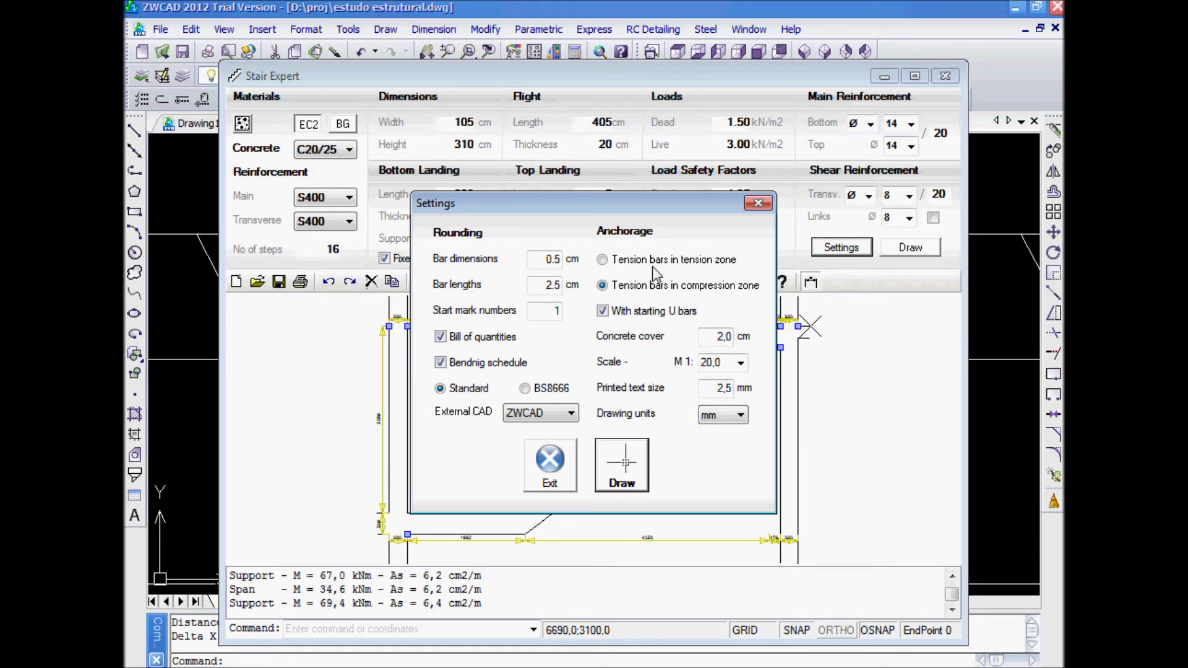
Try anchoring tension bars in the tension zone and return to anchorage in the compression zone
{"action": "left_click", "coordinate": [601, 260]}
{"action": "left_click", "coordinate": [648, 291]}
{"action": "left_click", "coordinate": [602, 260]}
{"action": "left_click", "coordinate": [603, 287]}
Turn off the starting U bars in the anchorage settings and check the concrete cover value
{"action": "left_click_drag", "start_coordinate": [528, 206], "coordinate": [667, 170]}
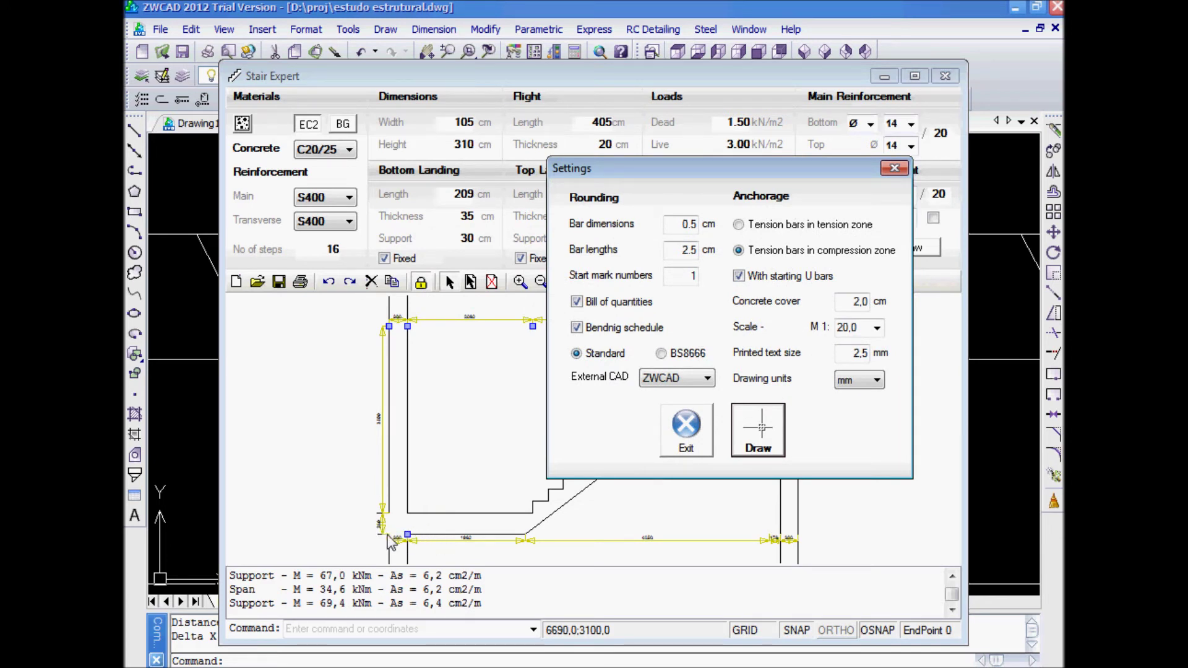
{"action": "left_click", "coordinate": [748, 278]}
{"action": "left_click_drag", "start_coordinate": [761, 169], "coordinate": [605, 134]}
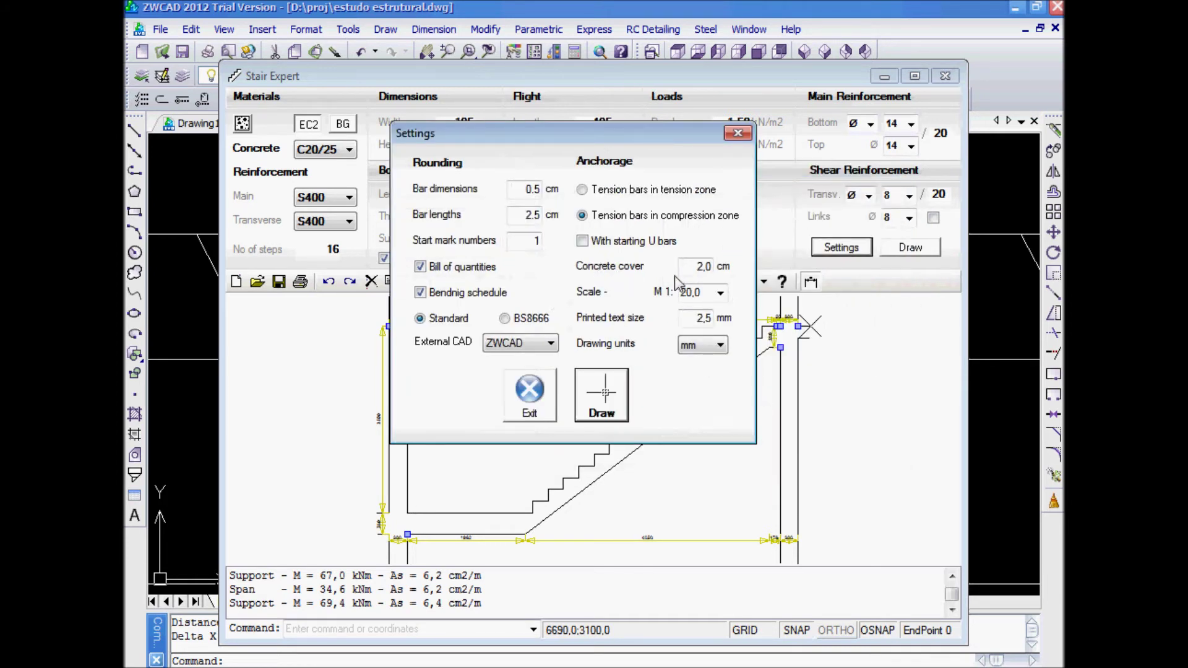
{"action": "double_click", "coordinate": [695, 269]}
Create a new blank drawing in ZWCAD and return to the Stair Expert settings
{"action": "key", "text": "Return"}
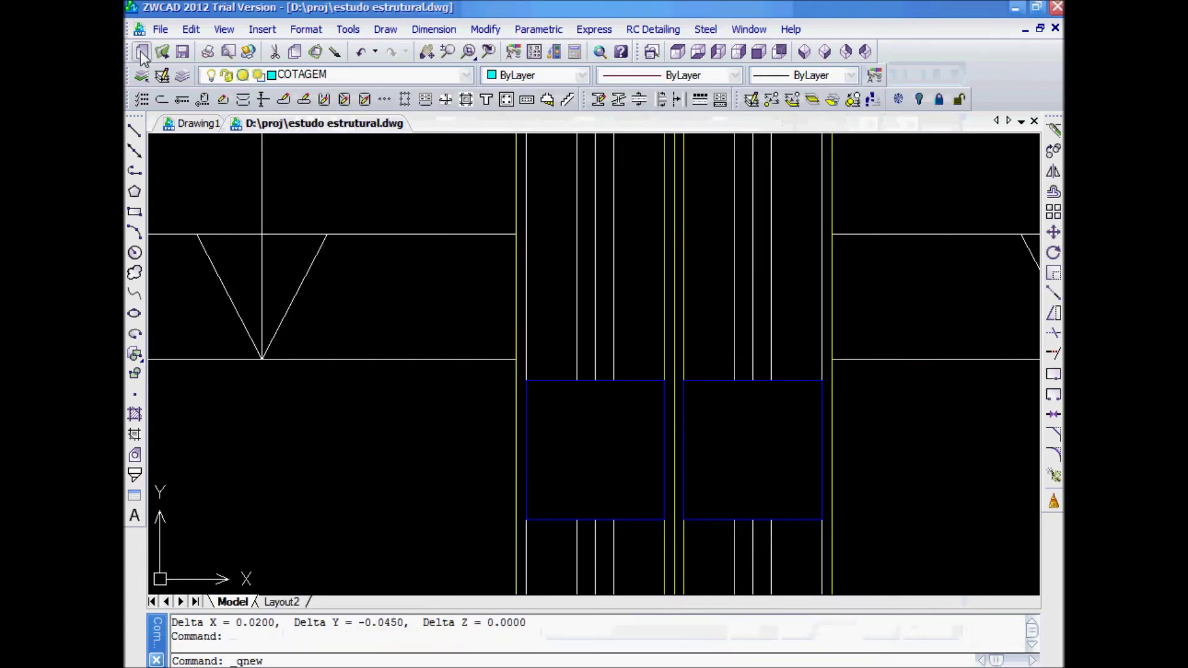
{"action": "left_click", "coordinate": [684, 478]}
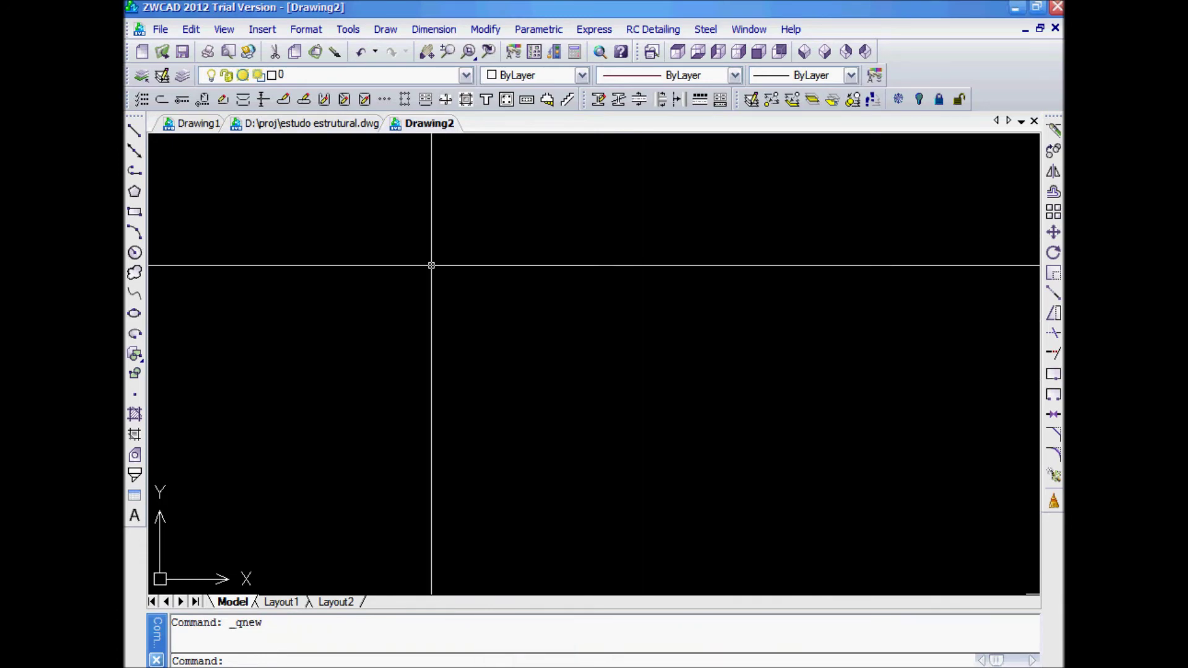
{"action": "left_click", "coordinate": [553, 667]}
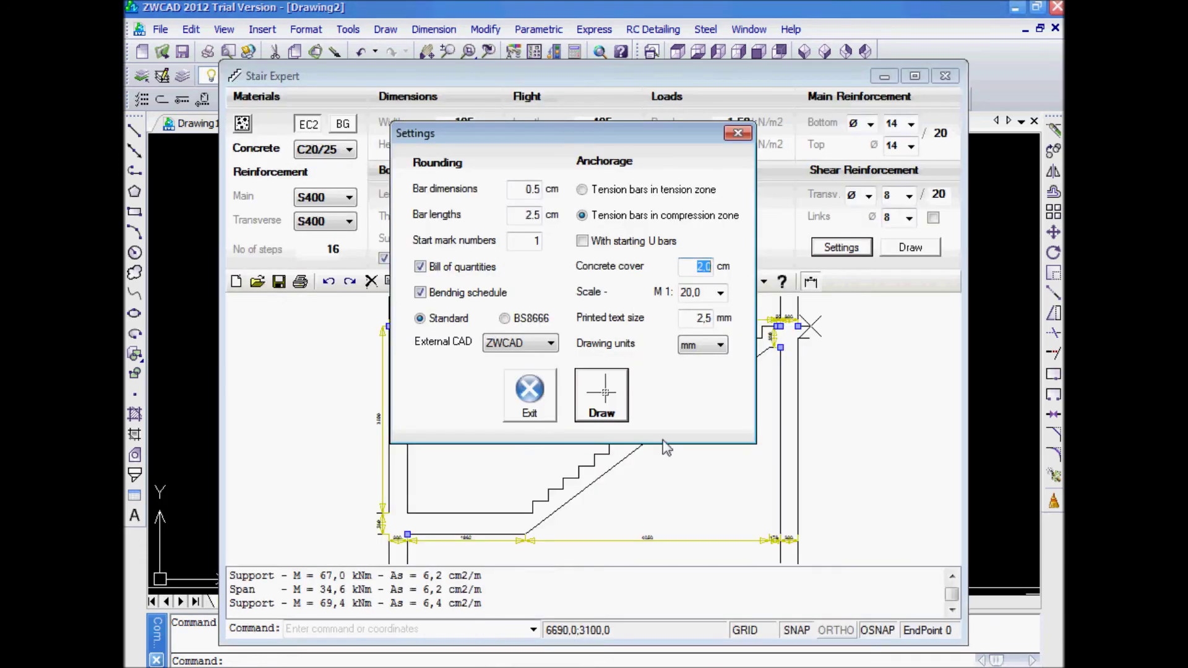
Generate the stair reinforcement drawing from the current settings and inspect the bars at the bottom landing
{"action": "left_click", "coordinate": [603, 393]}
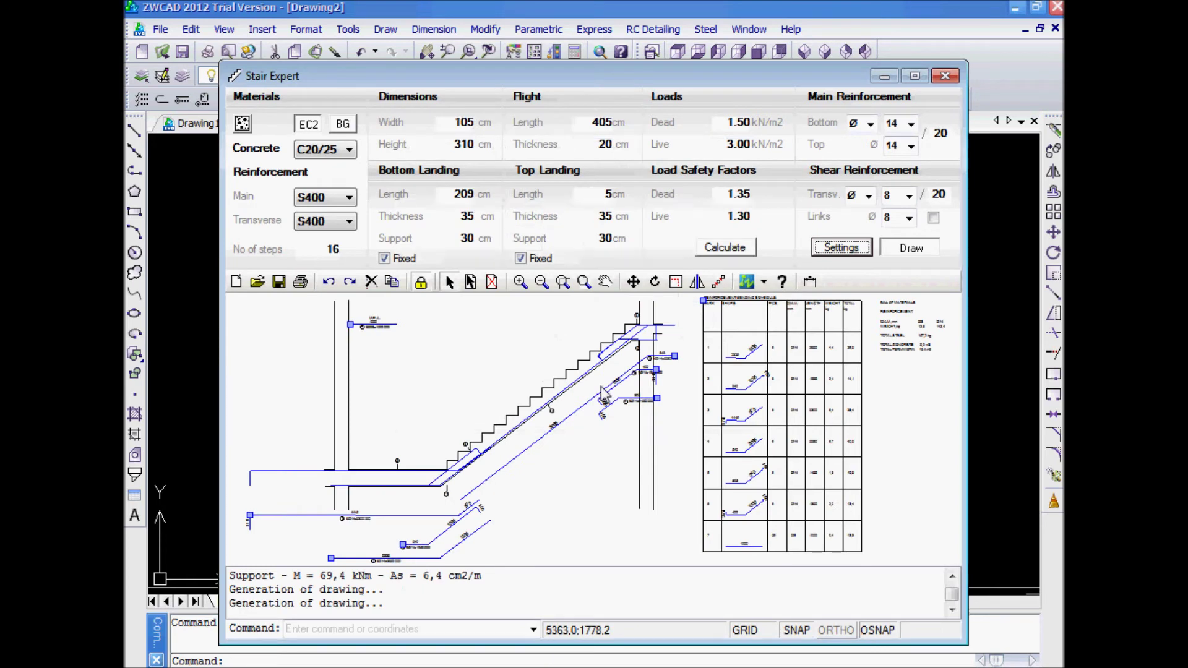
{"action": "scroll", "coordinate": [396, 426], "scroll_direction": "up", "scroll_amount": 4}
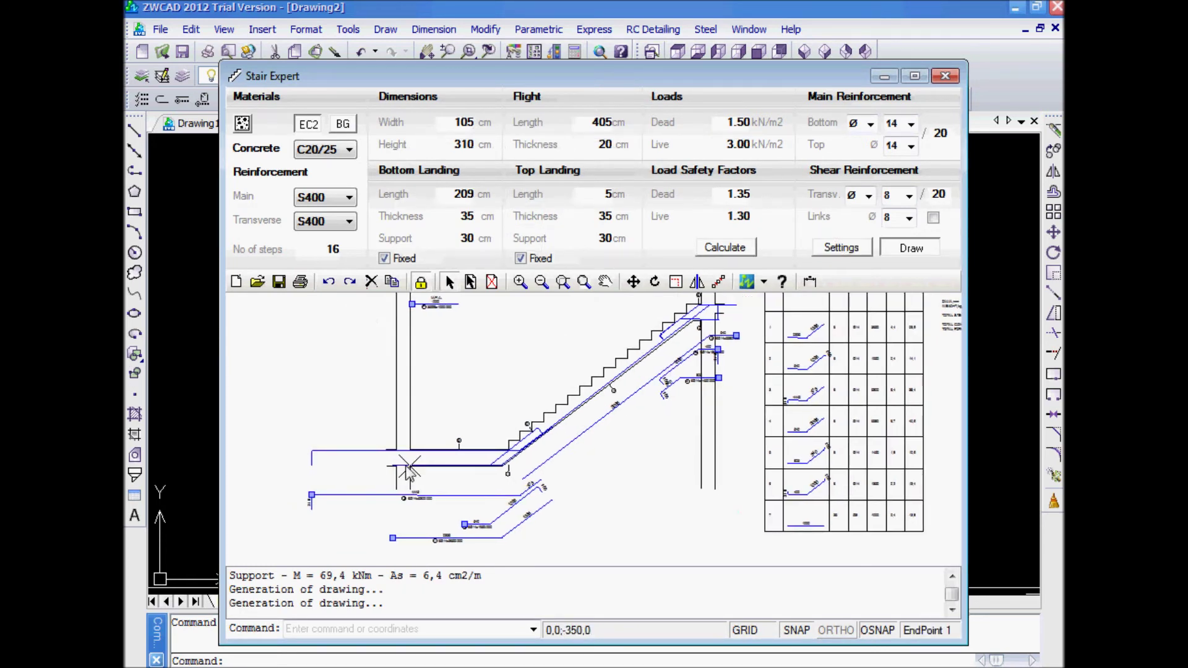
{"action": "scroll", "coordinate": [273, 451], "scroll_direction": "down", "scroll_amount": 5}
{"action": "middle_click_drag", "start_coordinate": [284, 451], "coordinate": [613, 424]}
{"action": "scroll", "coordinate": [498, 420], "scroll_direction": "up", "scroll_amount": 6}
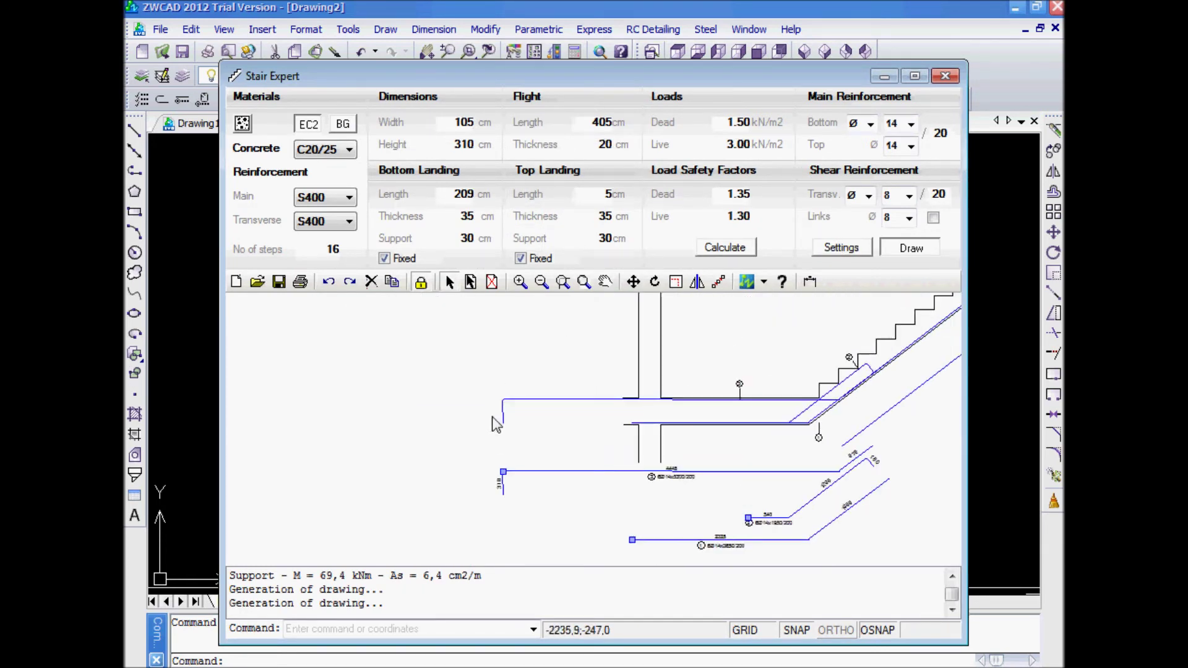
{"action": "scroll", "coordinate": [489, 390], "scroll_direction": "down", "scroll_amount": 5}
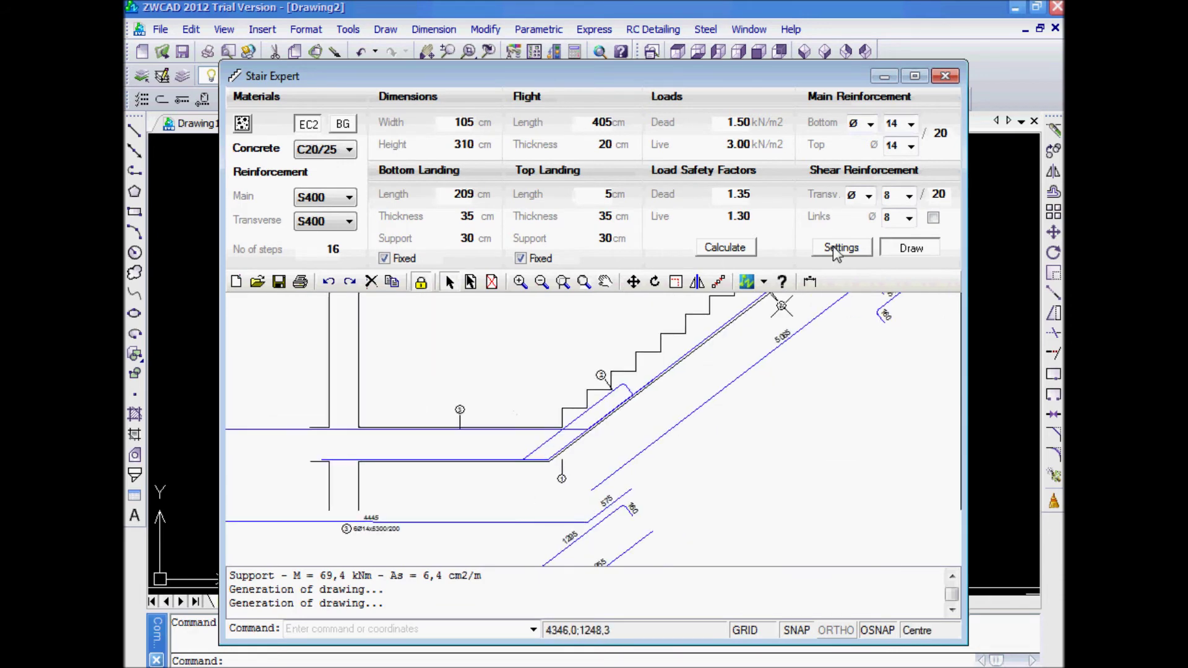
Try redrawing the reinforcement with starting U bars turned on, and return to the drawing without them
{"action": "left_click", "coordinate": [840, 247]}
{"action": "left_click", "coordinate": [655, 312]}
{"action": "left_click", "coordinate": [627, 473]}
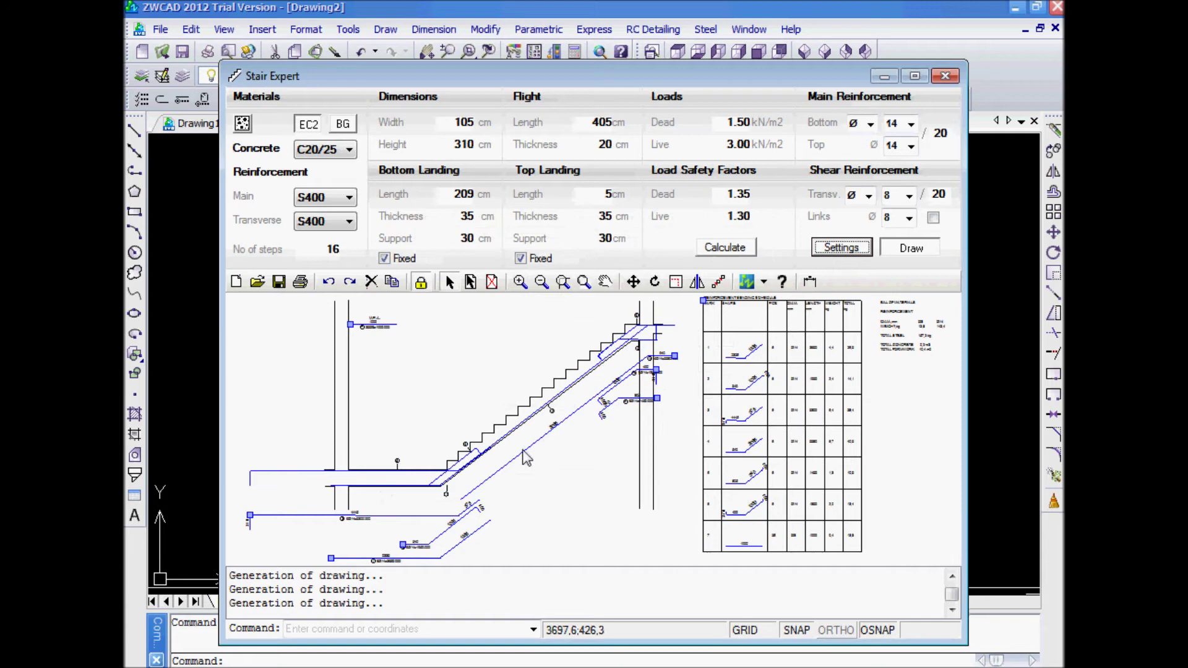
{"action": "left_click", "coordinate": [839, 249]}
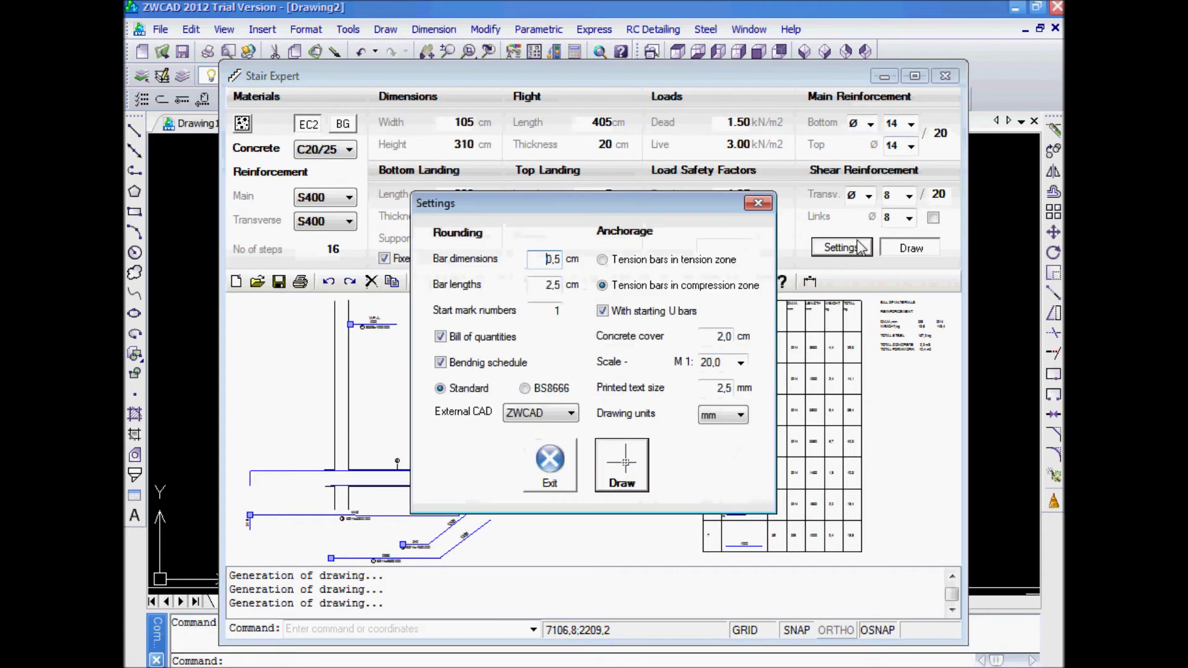
{"action": "left_click", "coordinate": [638, 313]}
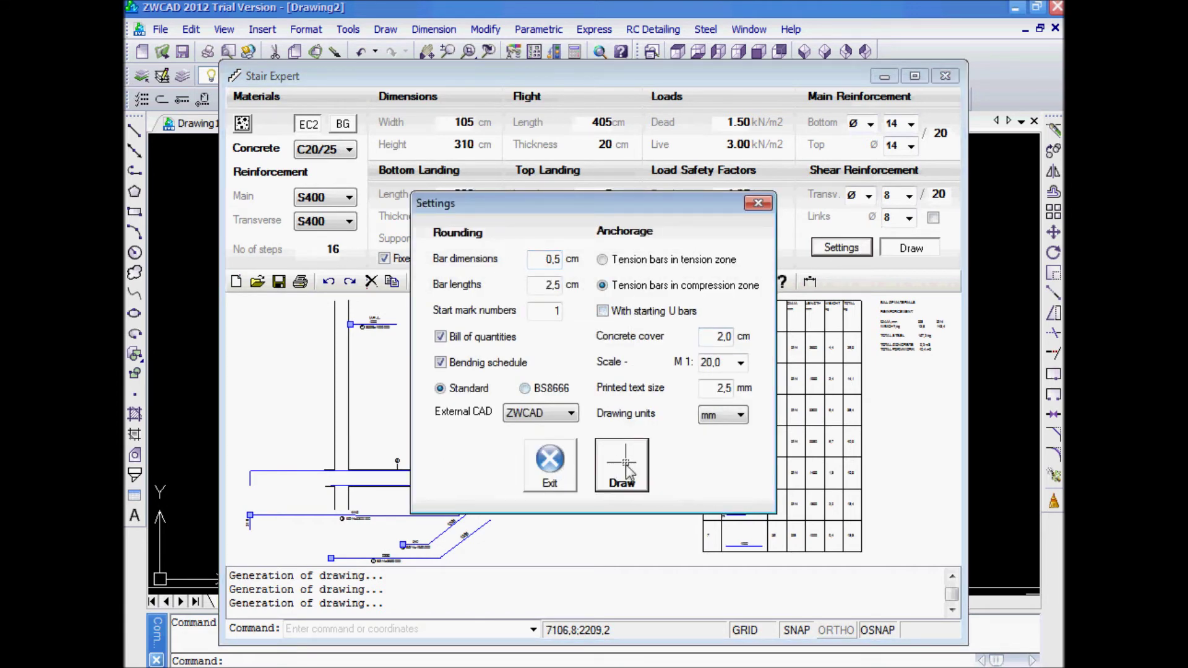
{"action": "left_click", "coordinate": [630, 470]}
Move the pulled-out bars marked 5 and 6 away from the top support into the clear space below the flight
{"action": "middle_click_drag", "start_coordinate": [526, 438], "coordinate": [620, 353]}
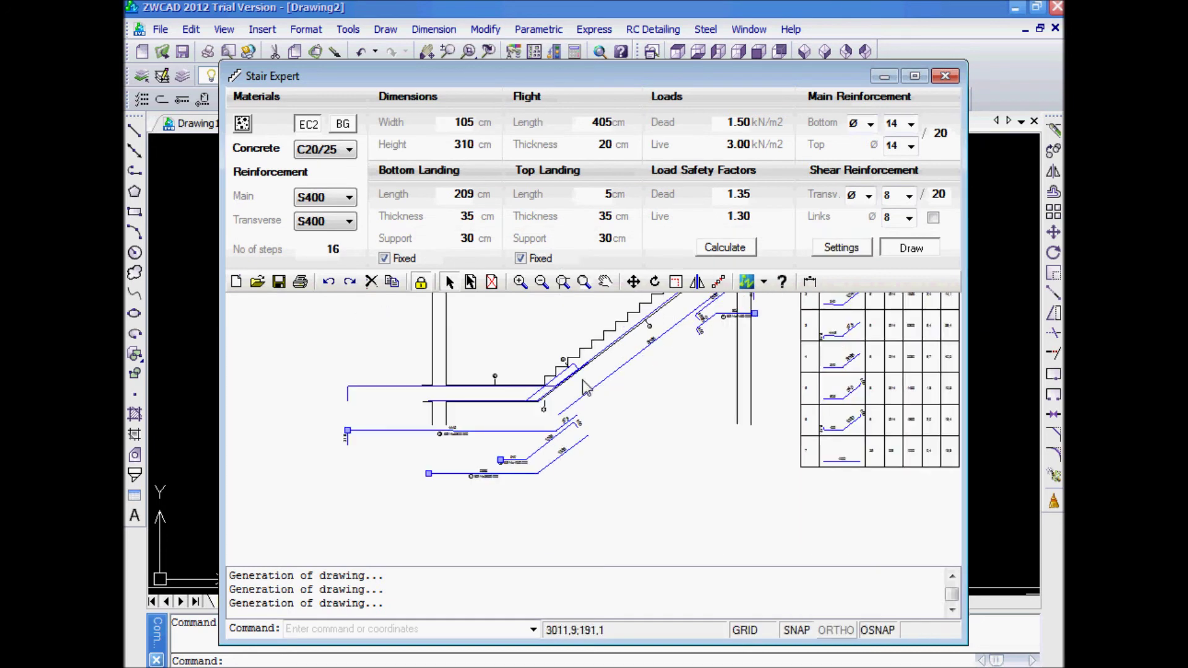
{"action": "scroll", "coordinate": [531, 404], "scroll_direction": "up", "scroll_amount": 1}
{"action": "middle_click_drag", "start_coordinate": [670, 432], "coordinate": [490, 452]}
{"action": "scroll", "coordinate": [485, 443], "scroll_direction": "down", "scroll_amount": 2}
{"action": "middle_click_drag", "start_coordinate": [648, 298], "coordinate": [619, 348]}
{"action": "scroll", "coordinate": [619, 349], "scroll_direction": "up", "scroll_amount": 2}
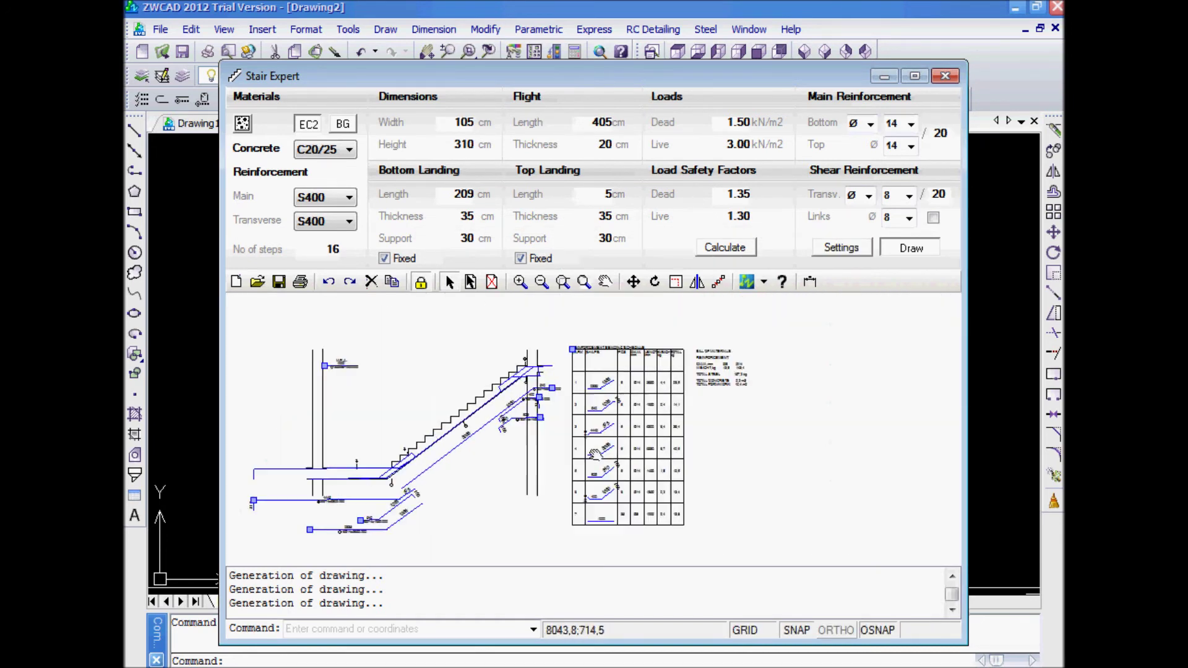
{"action": "scroll", "coordinate": [586, 398], "scroll_direction": "down", "scroll_amount": 2}
{"action": "scroll", "coordinate": [549, 415], "scroll_direction": "up", "scroll_amount": 5}
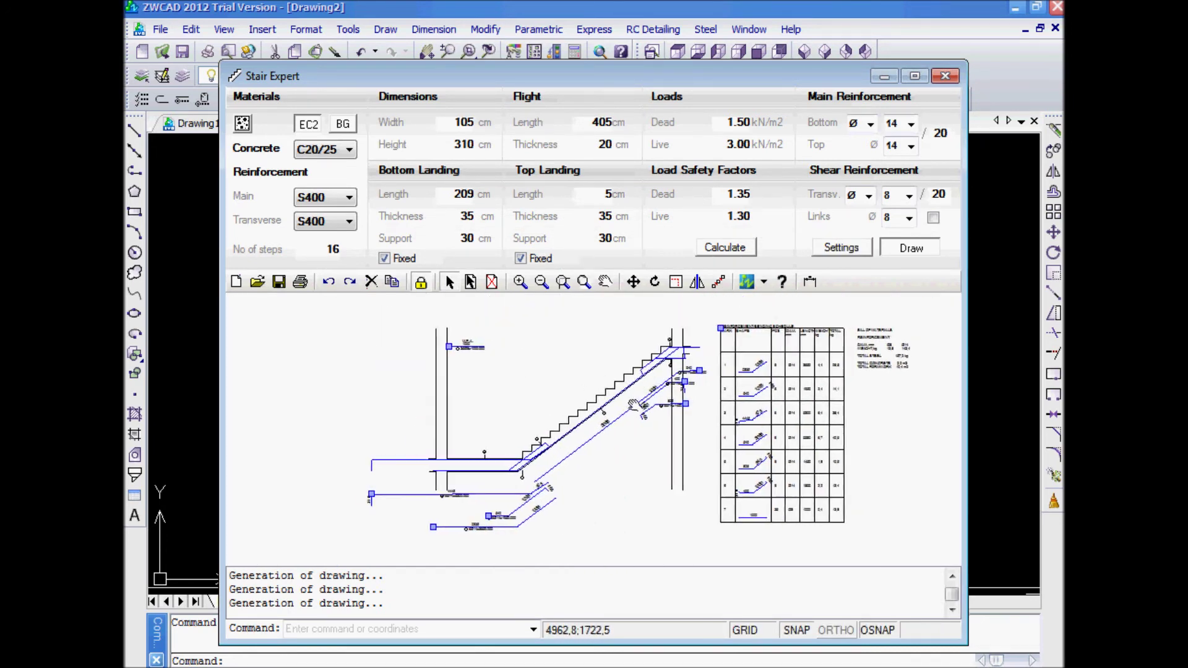
{"action": "scroll", "coordinate": [671, 417], "scroll_direction": "up", "scroll_amount": 2}
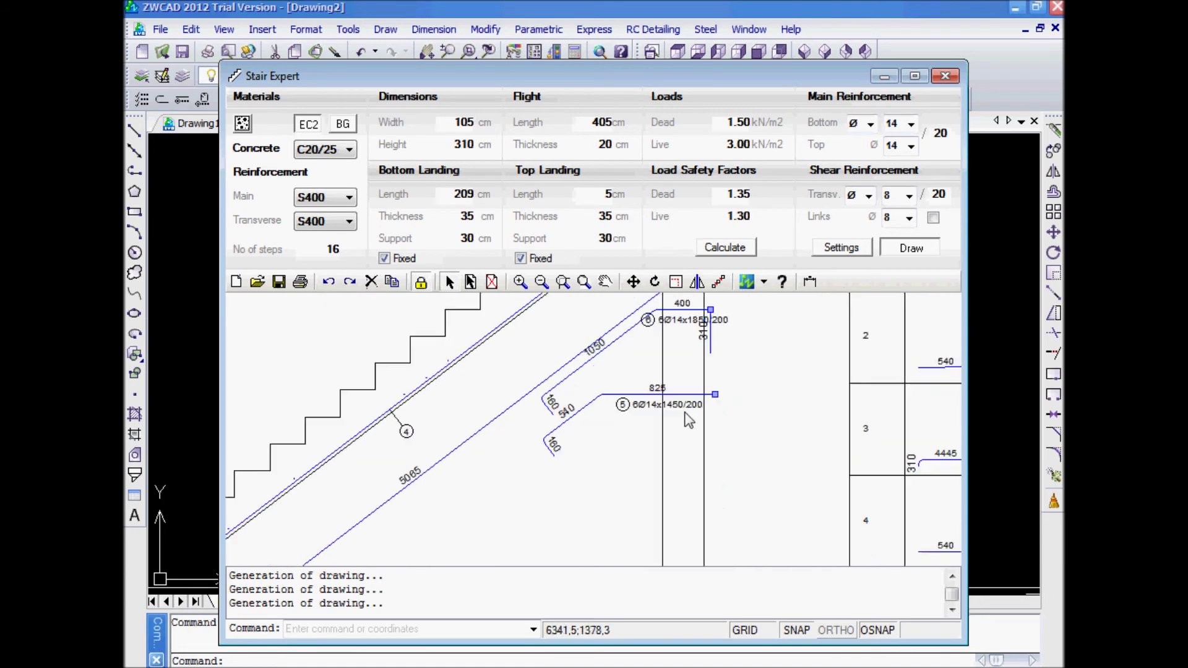
{"action": "left_click", "coordinate": [715, 394]}
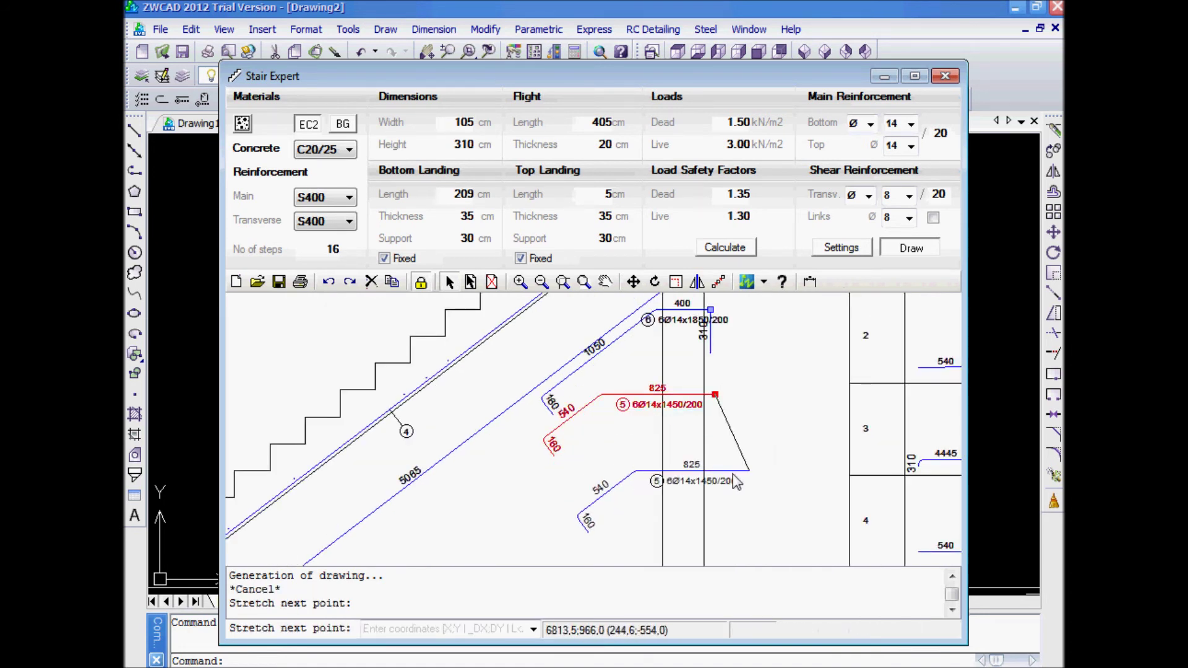
{"action": "left_click", "coordinate": [619, 515]}
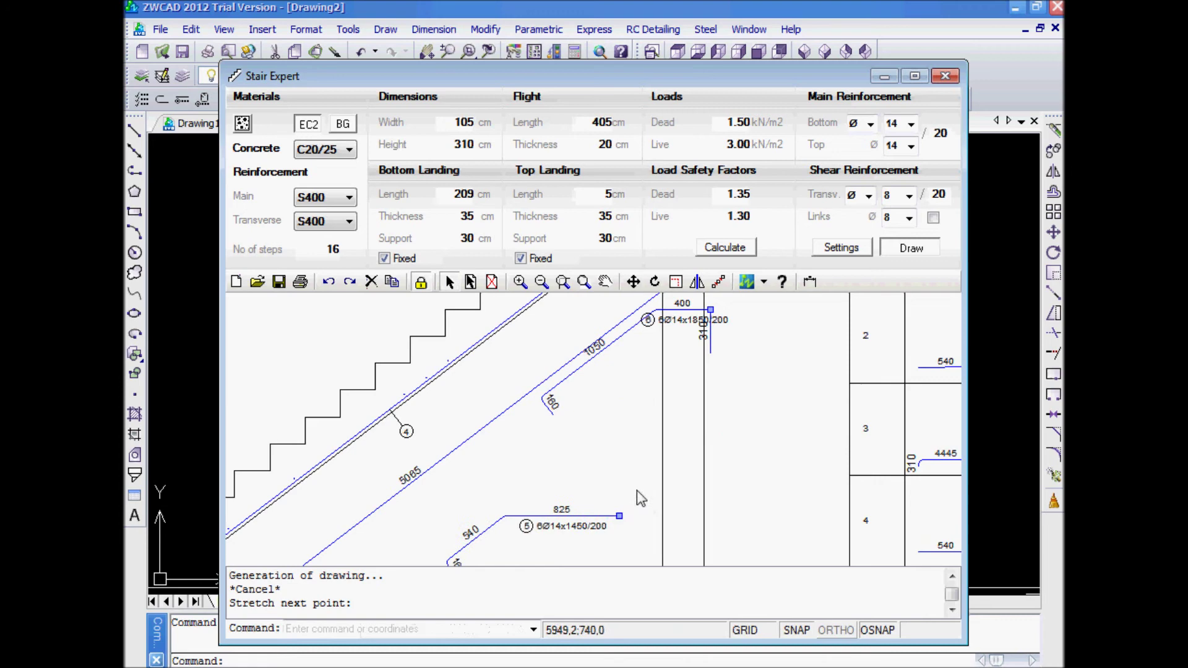
{"action": "left_click", "coordinate": [711, 310]}
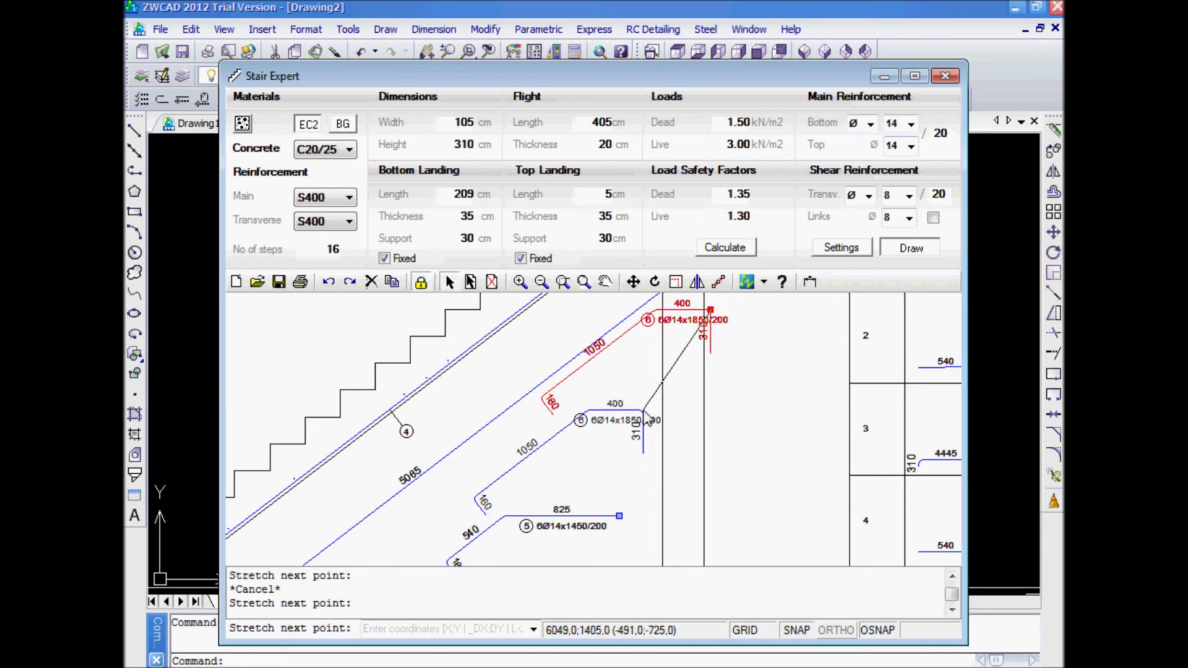
{"action": "left_click", "coordinate": [643, 401]}
Turn on ortho and move the pulled-out bars marked 1 and 2 further down below the bottom landing
{"action": "scroll", "coordinate": [705, 396], "scroll_direction": "down", "scroll_amount": 4}
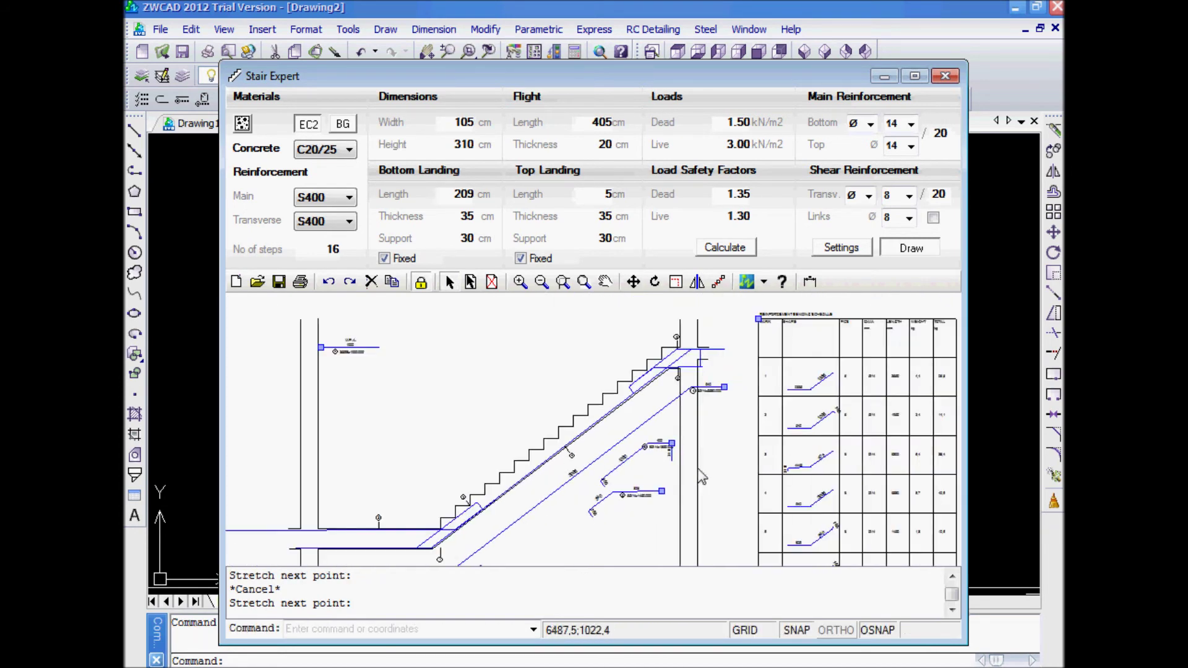
{"action": "scroll", "coordinate": [463, 538], "scroll_direction": "up", "scroll_amount": 2}
{"action": "left_click", "coordinate": [632, 436]}
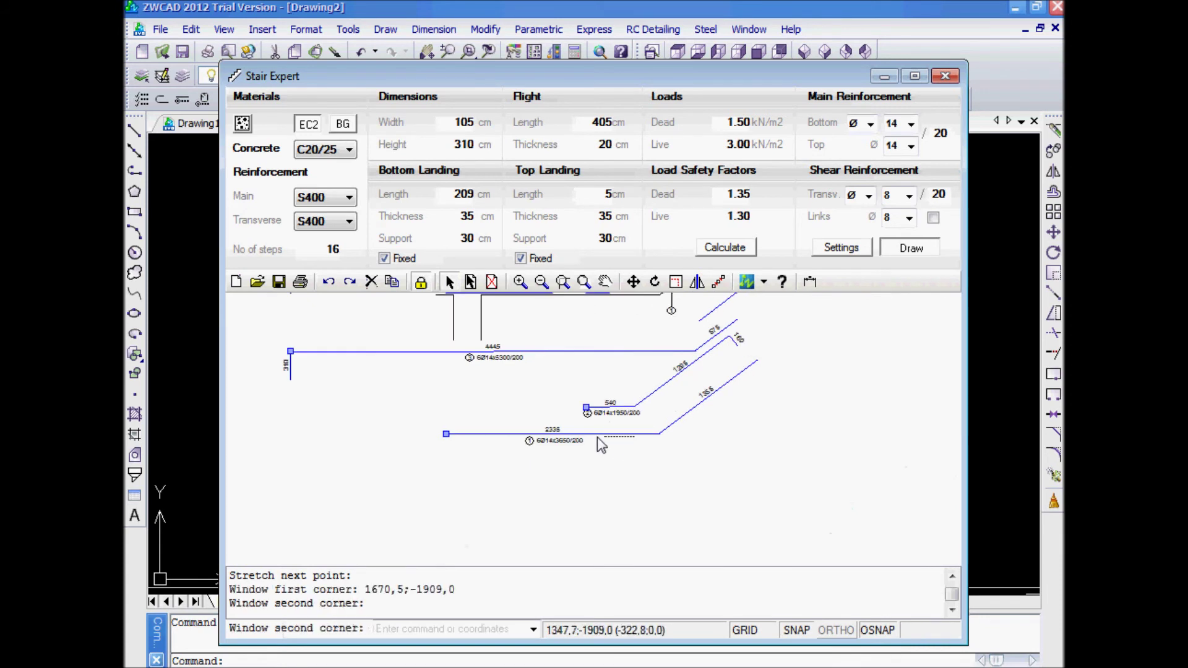
{"action": "left_click", "coordinate": [581, 430]}
{"action": "left_click", "coordinate": [446, 434]}
{"action": "left_click", "coordinate": [447, 434]}
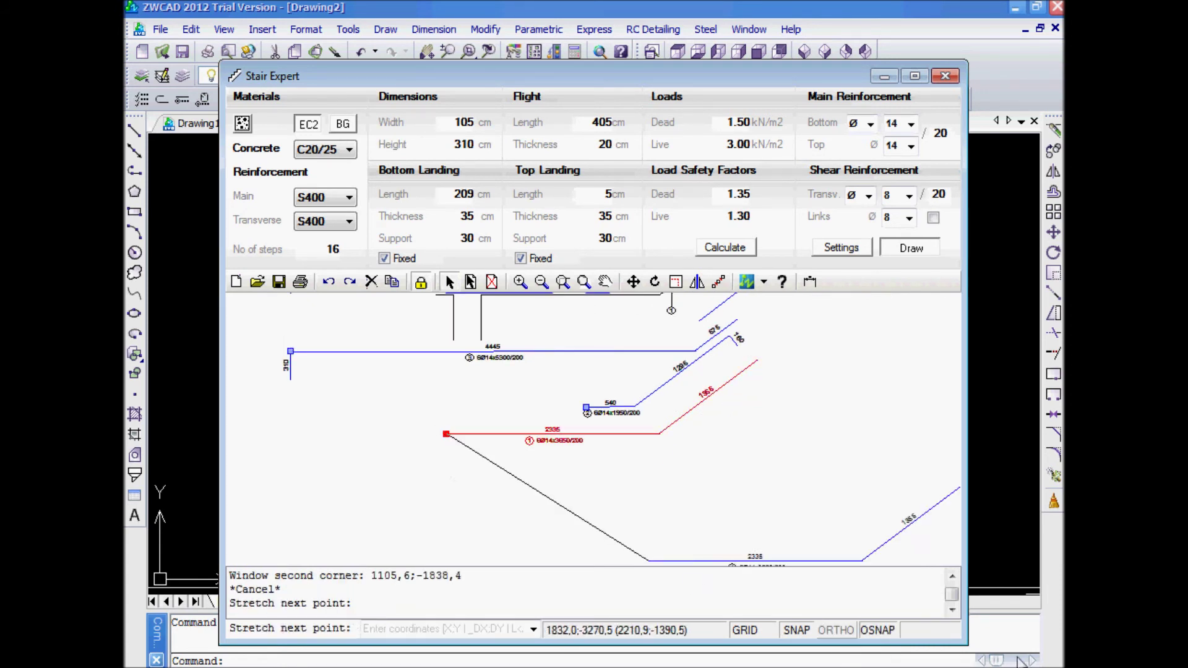
{"action": "left_click", "coordinate": [854, 632]}
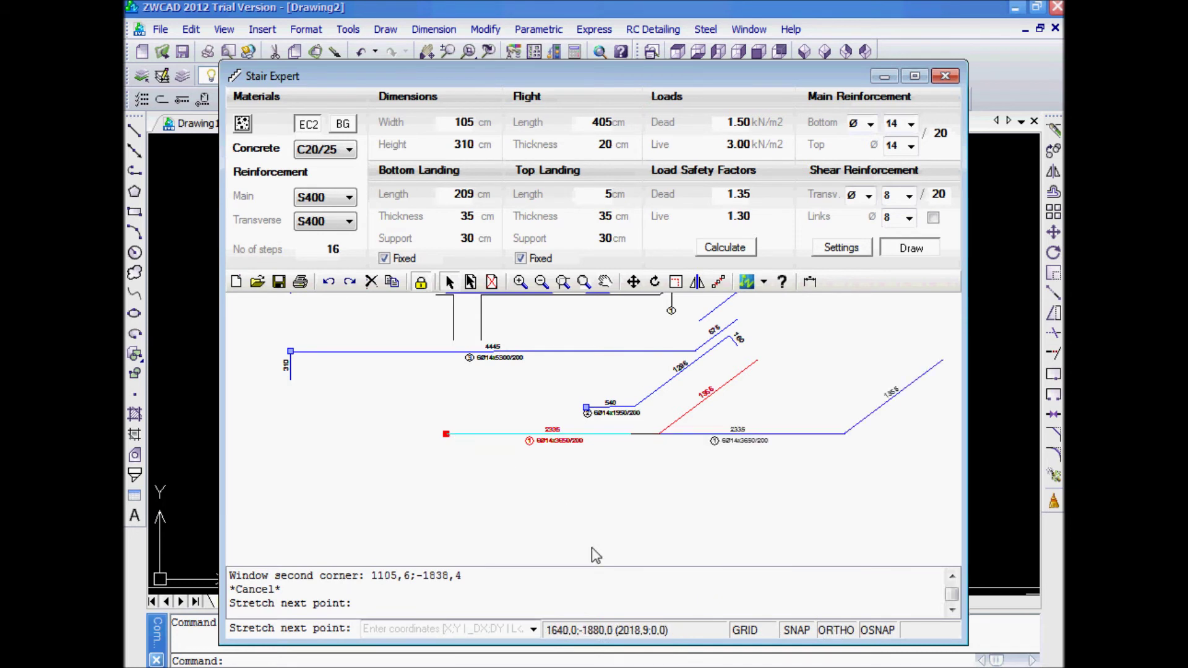
{"action": "left_click", "coordinate": [439, 469]}
{"action": "left_click", "coordinate": [586, 408]}
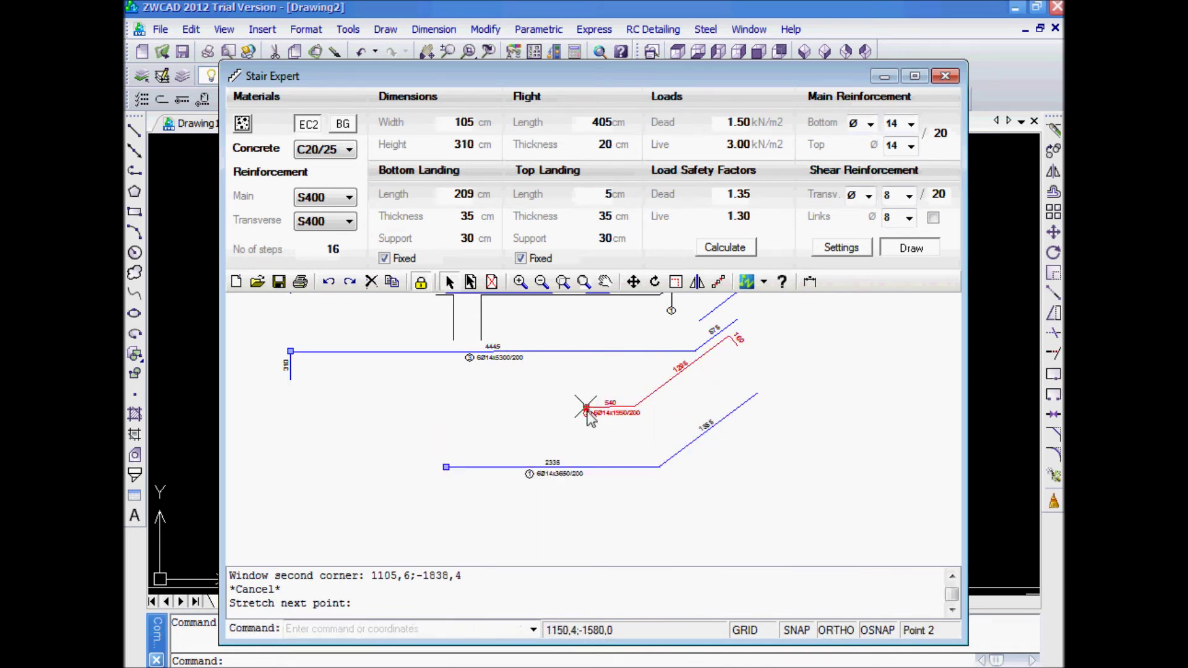
{"action": "left_click", "coordinate": [586, 409]}
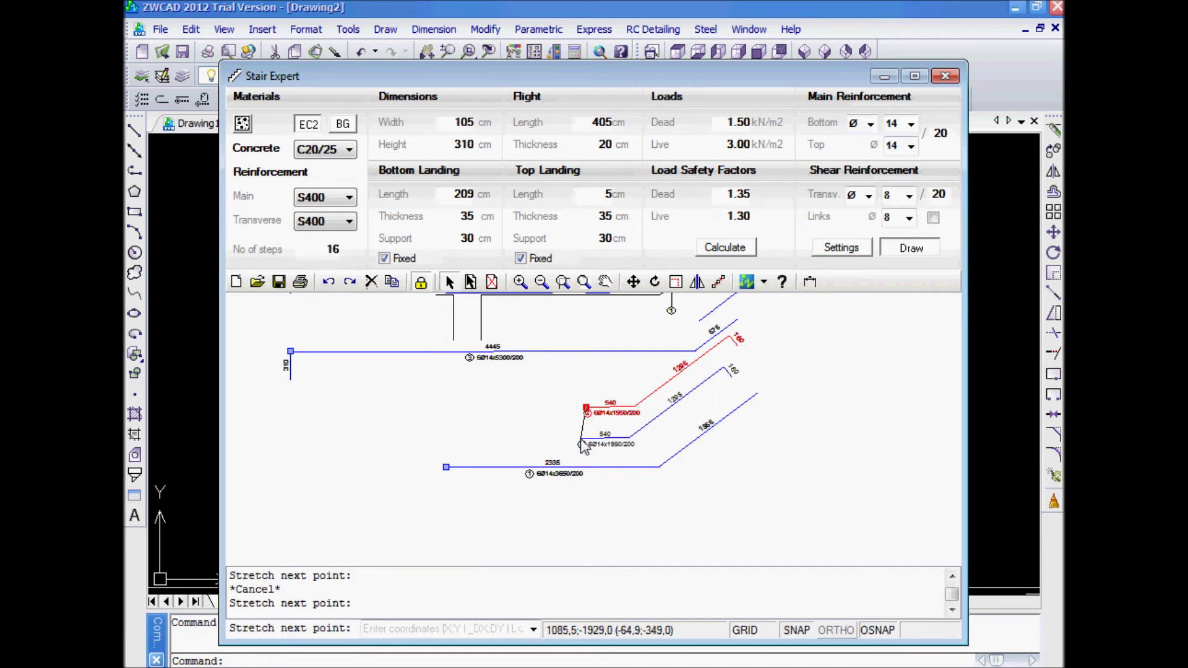
{"action": "left_click", "coordinate": [582, 437]}
Export the finished reinforcement drawing with its bending schedule and bill of materials to ZWCAD
{"action": "scroll", "coordinate": [723, 383], "scroll_direction": "down", "scroll_amount": 3}
{"action": "mouse_move", "coordinate": [742, 371]}
{"action": "middle_mouse_down"}
{"action": "mouse_move", "coordinate": [621, 481]}
{"action": "mouse_move", "coordinate": [491, 503]}
{"action": "middle_mouse_up"}
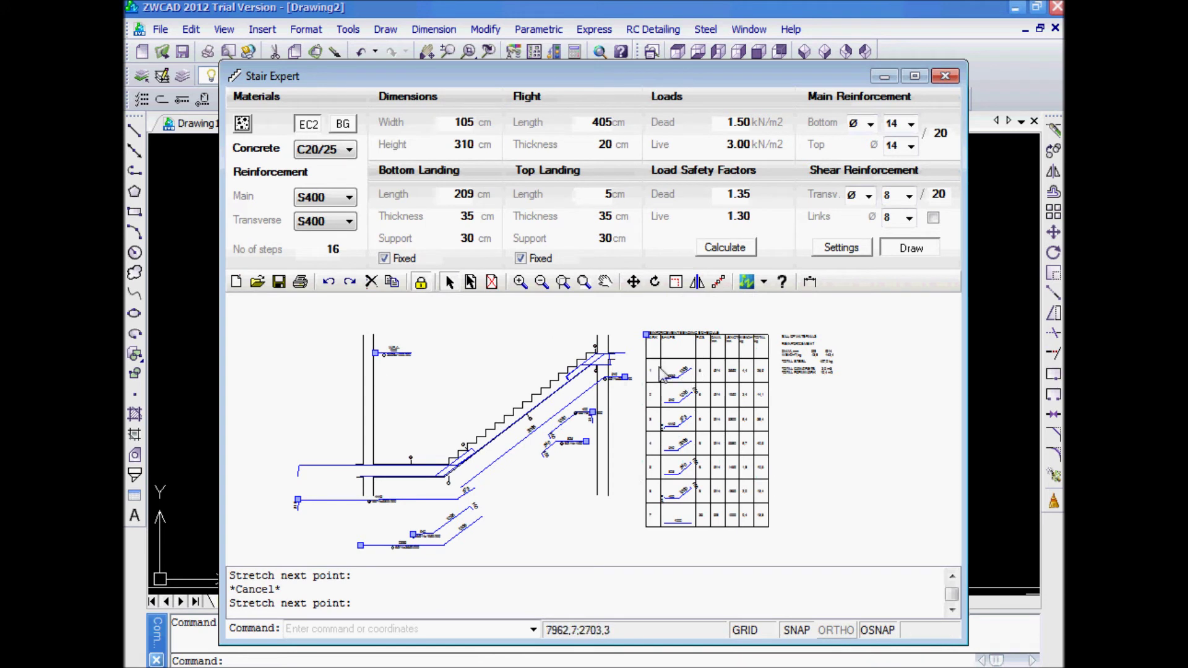
{"action": "middle_click_drag", "start_coordinate": [675, 376], "coordinate": [692, 368]}
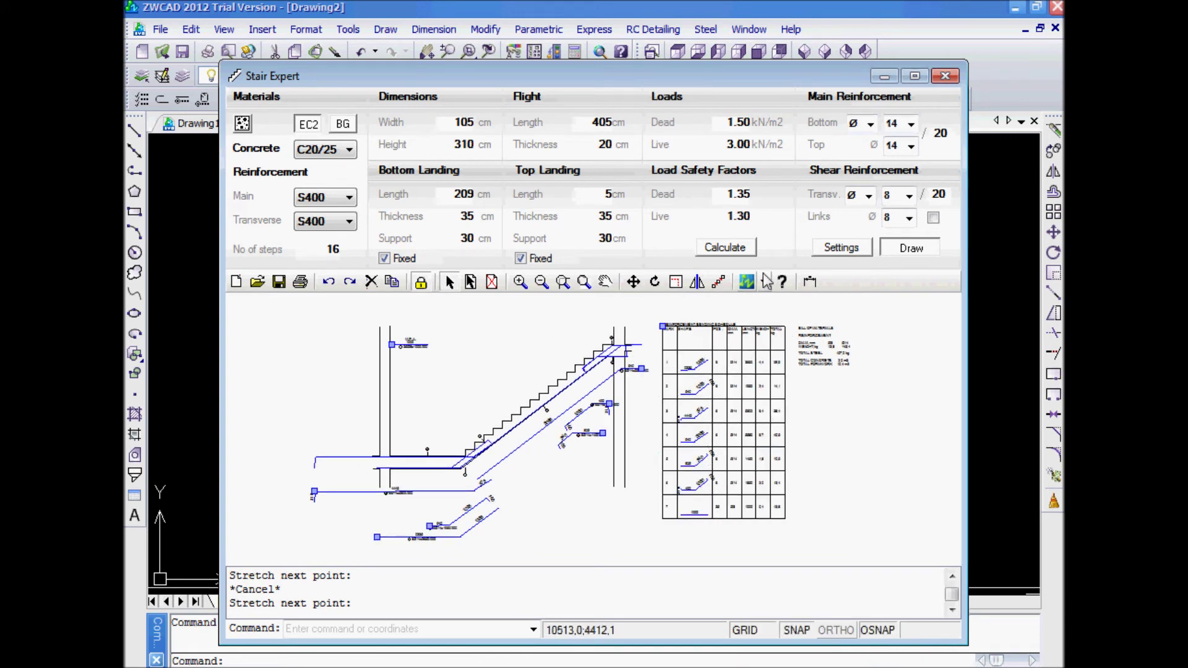
{"action": "left_click", "coordinate": [746, 283]}
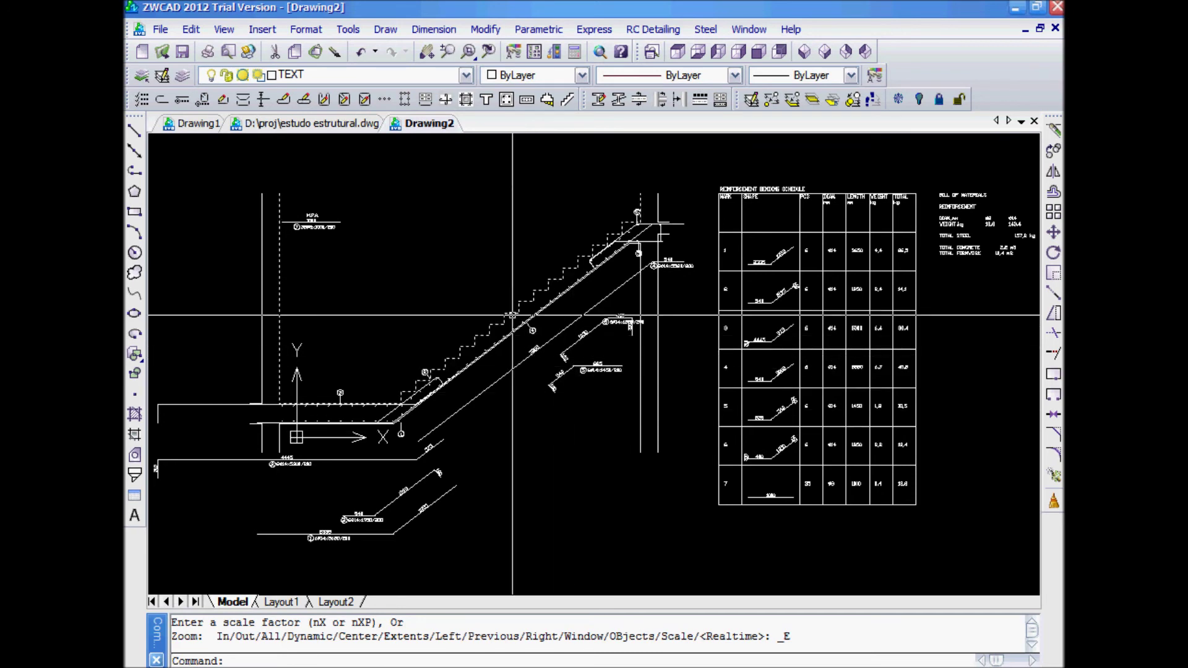
Start the reinforcement schedule command and select all the bars of the stair detail
{"action": "middle_click_drag", "start_coordinate": [409, 268], "coordinate": [428, 268]}
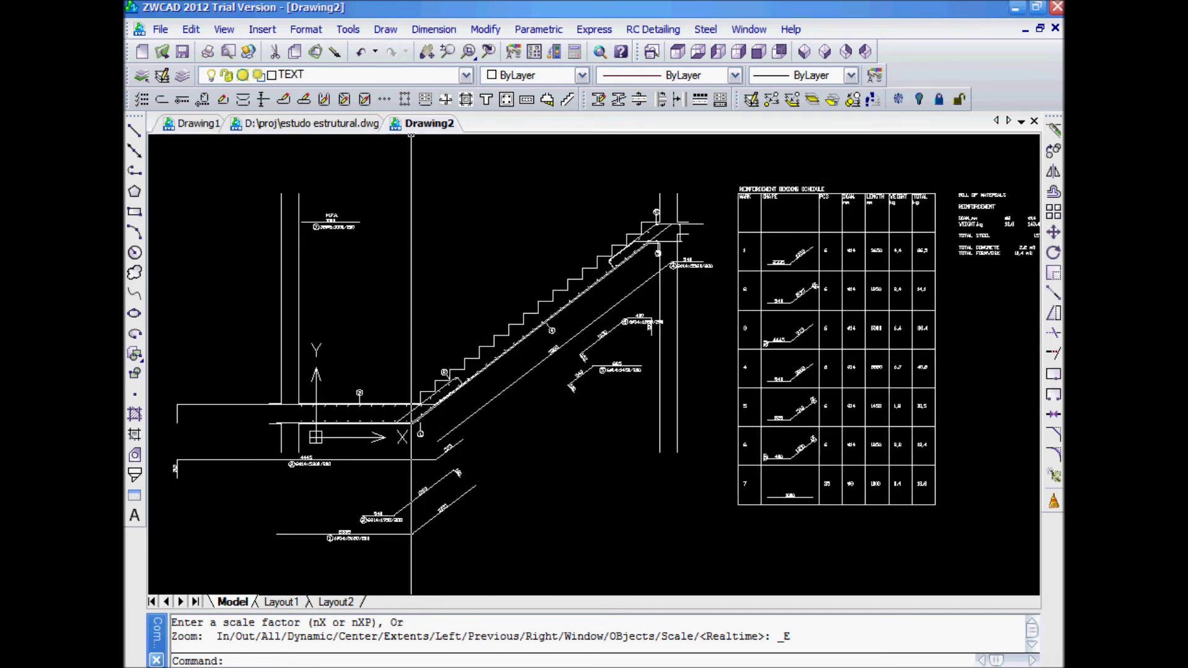
{"action": "left_click", "coordinate": [427, 102]}
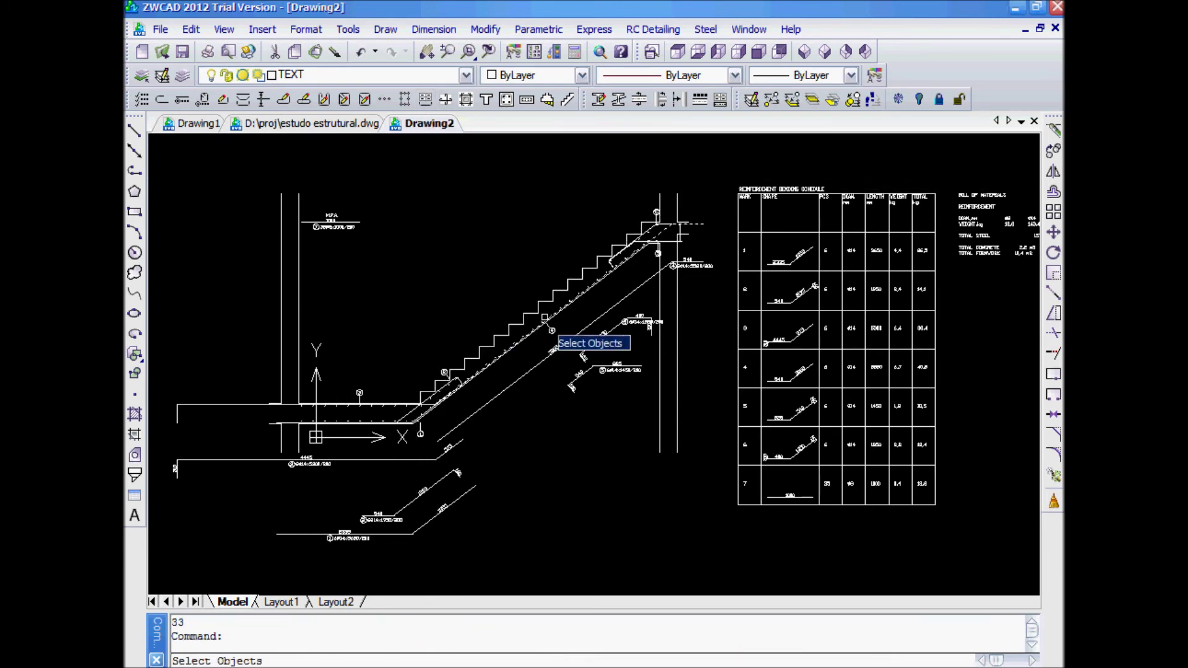
{"action": "left_click", "coordinate": [728, 156]}
{"action": "left_click", "coordinate": [162, 558]}
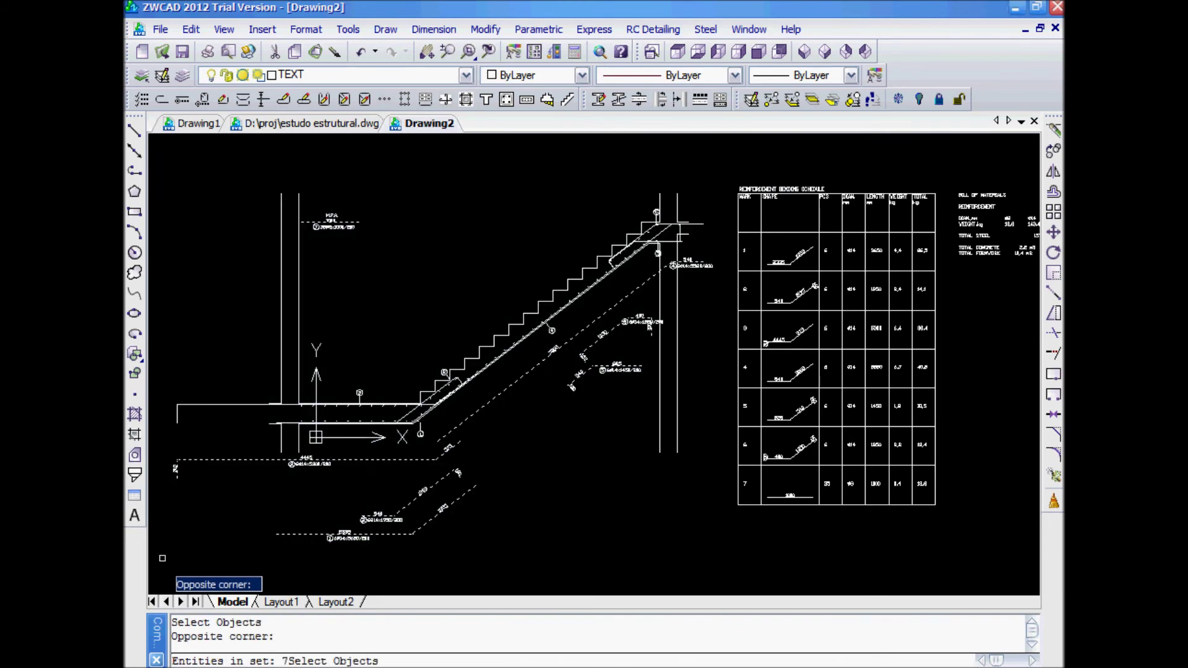
Examine the selected bars, their marks and dimensions at the landings and along the flight
{"action": "scroll", "coordinate": [436, 392], "scroll_direction": "up", "scroll_amount": 8}
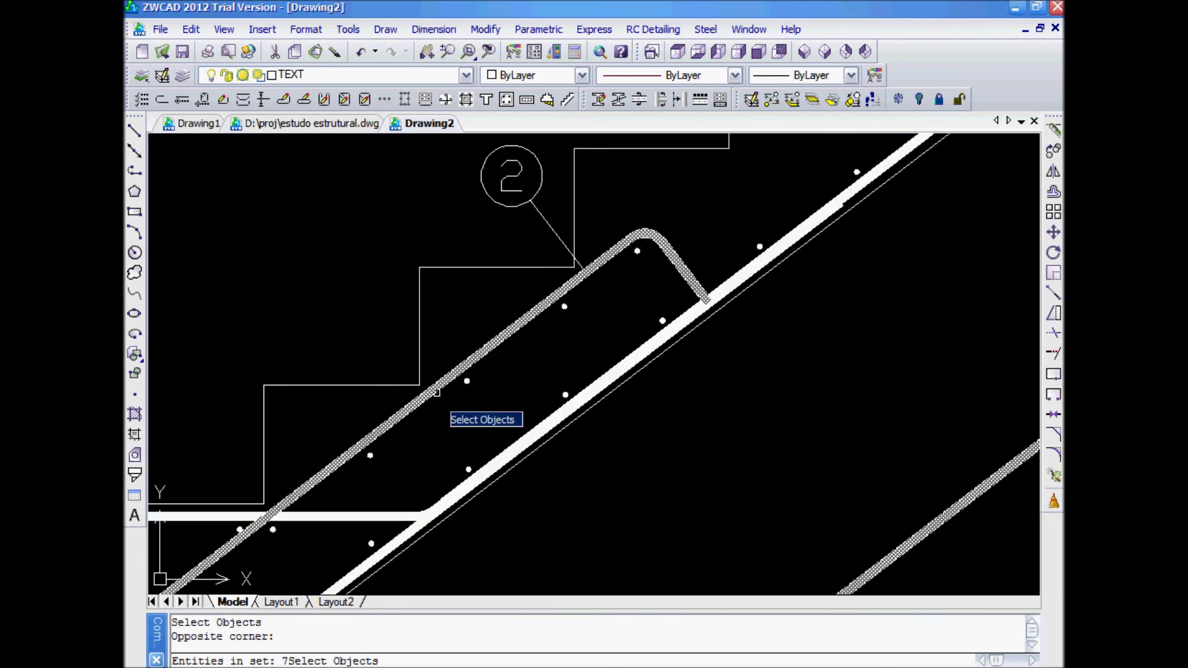
{"action": "scroll", "coordinate": [752, 405], "scroll_direction": "down", "scroll_amount": 6}
{"action": "scroll", "coordinate": [643, 378], "scroll_direction": "up", "scroll_amount": 2}
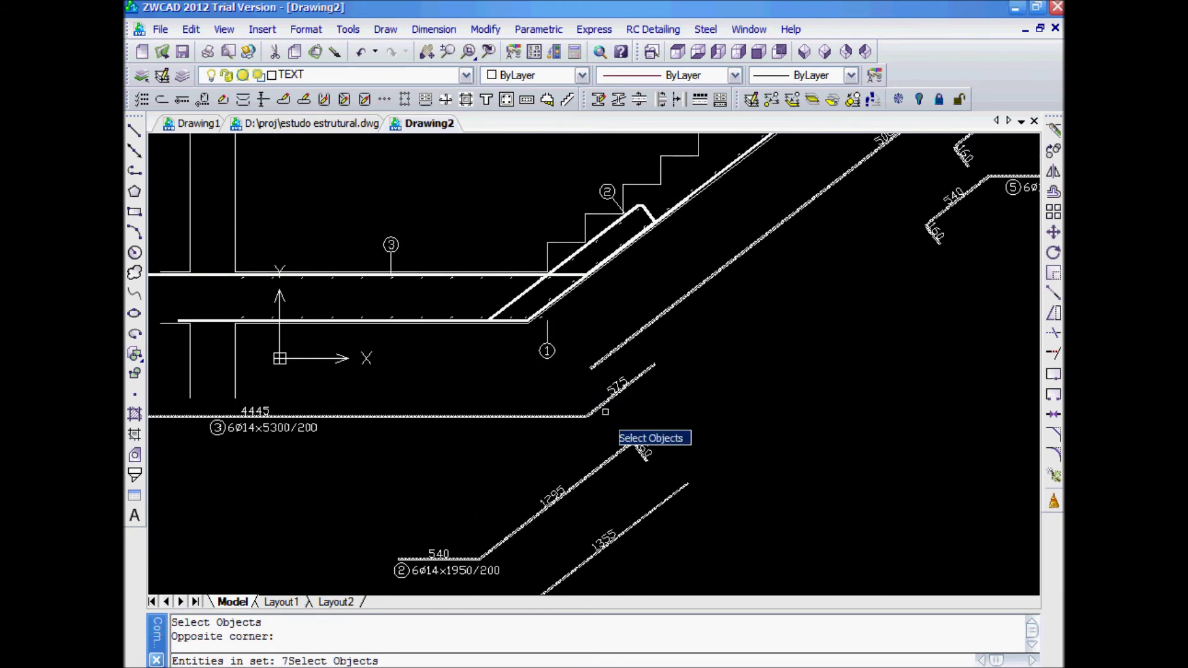
{"action": "scroll", "coordinate": [622, 381], "scroll_direction": "up", "scroll_amount": 2}
{"action": "scroll", "coordinate": [513, 318], "scroll_direction": "down", "scroll_amount": 5}
{"action": "scroll", "coordinate": [521, 297], "scroll_direction": "up", "scroll_amount": 4}
{"action": "scroll", "coordinate": [530, 270], "scroll_direction": "down", "scroll_amount": 5}
{"action": "scroll", "coordinate": [588, 334], "scroll_direction": "up", "scroll_amount": 4}
{"action": "scroll", "coordinate": [553, 266], "scroll_direction": "down", "scroll_amount": 2}
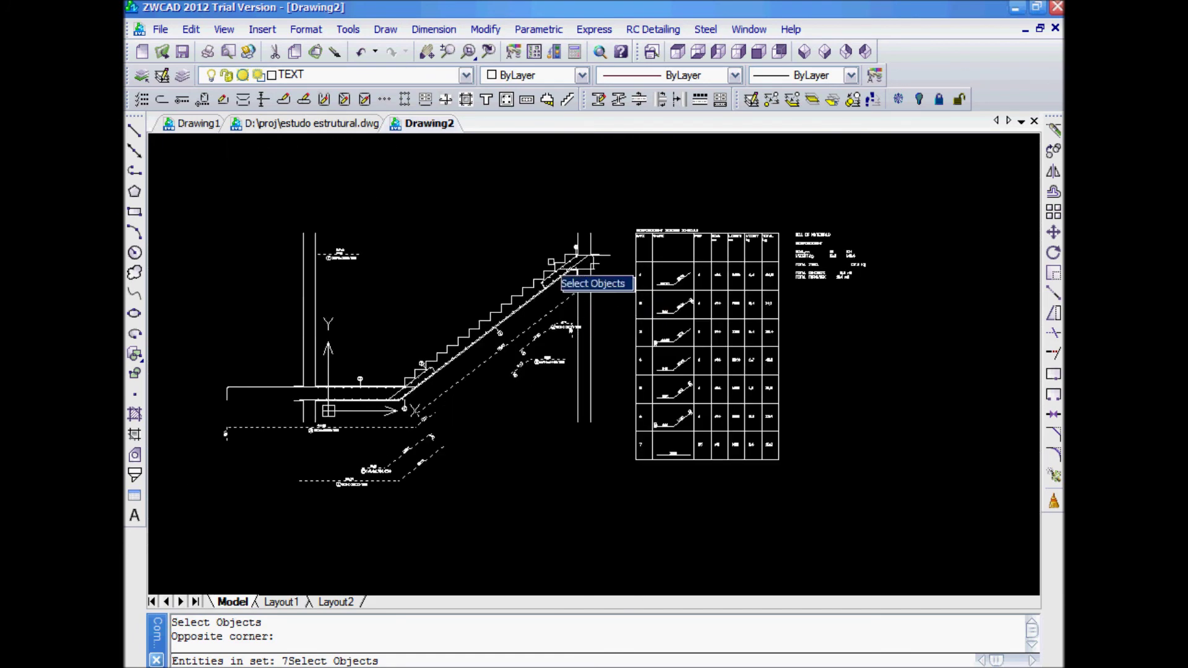
Create the reinforcement schedule and BOM from the selected bars and place the table beside the existing bending schedule
{"action": "key", "text": "Return"}
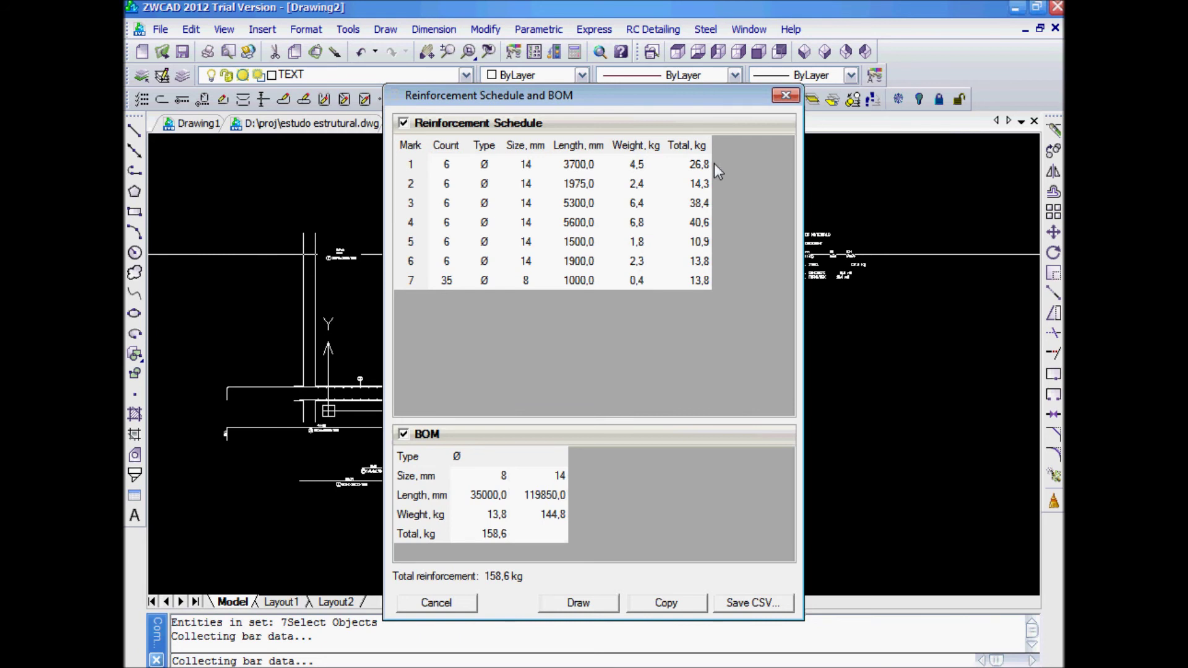
{"action": "left_click", "coordinate": [574, 607]}
{"action": "middle_click_drag", "start_coordinate": [836, 315], "coordinate": [456, 246]}
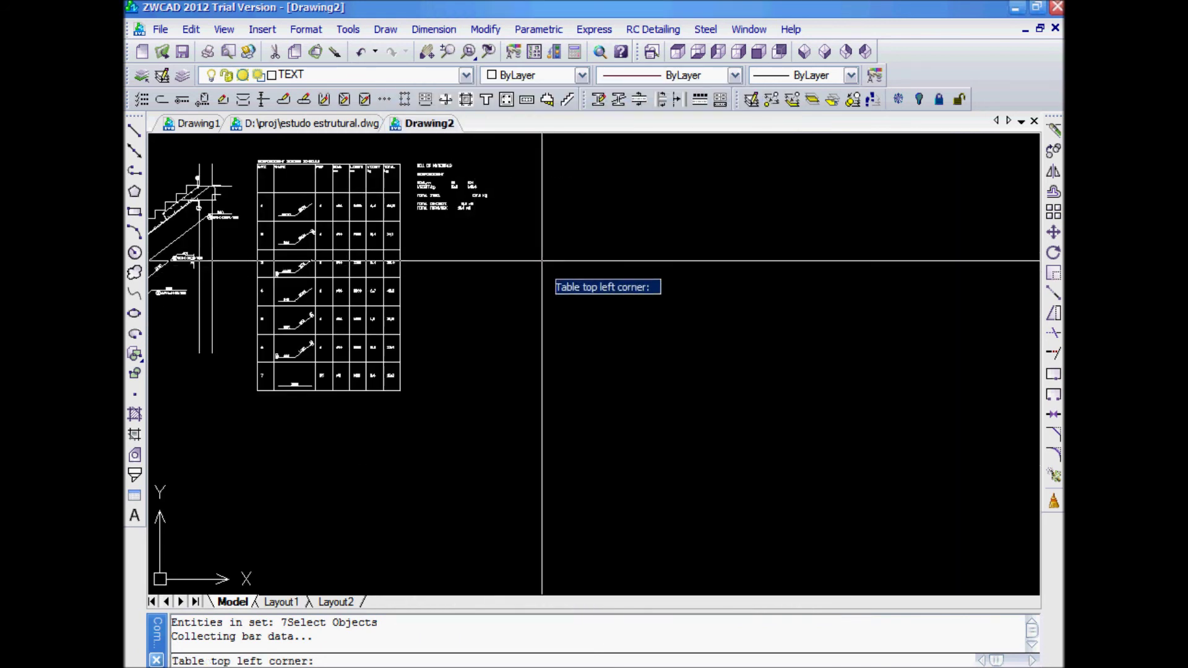
{"action": "left_click", "coordinate": [536, 193]}
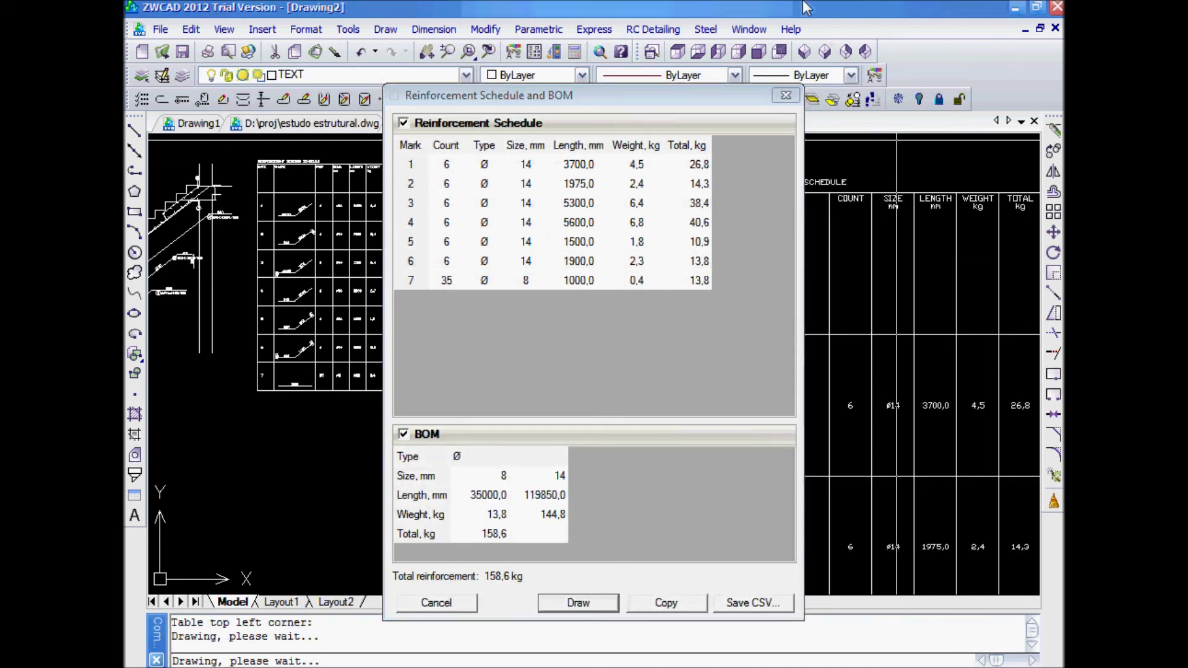
Examine the inserted schedule and BOM tables beside the stair detail, moving the schedule dialog aside and back
{"action": "scroll", "coordinate": [858, 273], "scroll_direction": "down", "scroll_amount": 6}
{"action": "left_click_drag", "start_coordinate": [721, 102], "coordinate": [389, 54]}
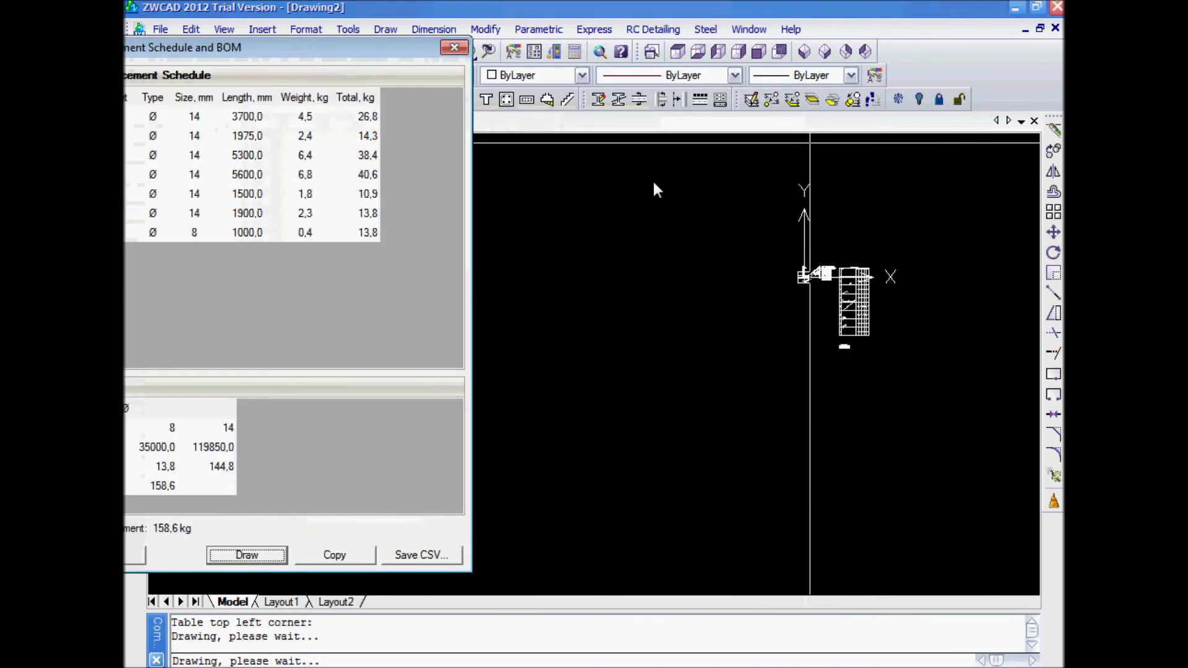
{"action": "left_click", "coordinate": [865, 293]}
{"action": "left_click", "coordinate": [865, 292]}
{"action": "scroll", "coordinate": [864, 292], "scroll_direction": "up", "scroll_amount": 5}
{"action": "scroll", "coordinate": [866, 303], "scroll_direction": "down", "scroll_amount": 1}
{"action": "middle_click_drag", "start_coordinate": [866, 302], "coordinate": [859, 263]}
{"action": "scroll", "coordinate": [858, 263], "scroll_direction": "down", "scroll_amount": 2}
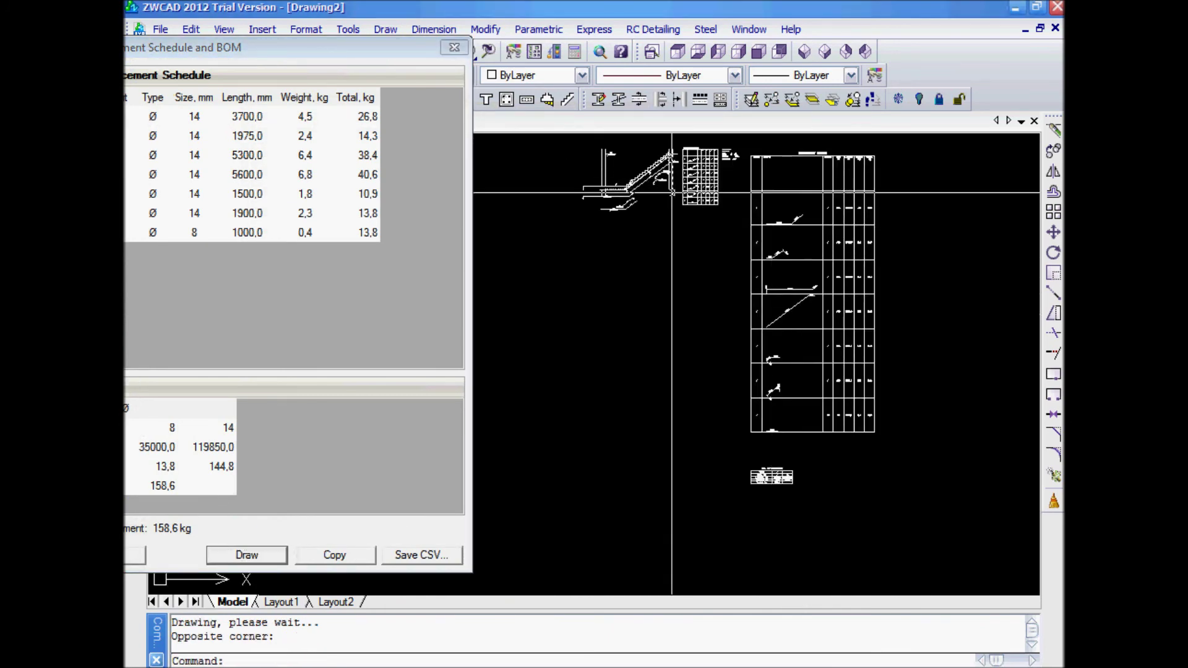
{"action": "scroll", "coordinate": [699, 154], "scroll_direction": "up", "scroll_amount": 5}
{"action": "scroll", "coordinate": [732, 256], "scroll_direction": "down", "scroll_amount": 5}
{"action": "middle_click_drag", "start_coordinate": [644, 283], "coordinate": [780, 290]}
{"action": "left_click", "coordinate": [257, 55]}
{"action": "left_click_drag", "start_coordinate": [261, 61], "coordinate": [577, 32]}
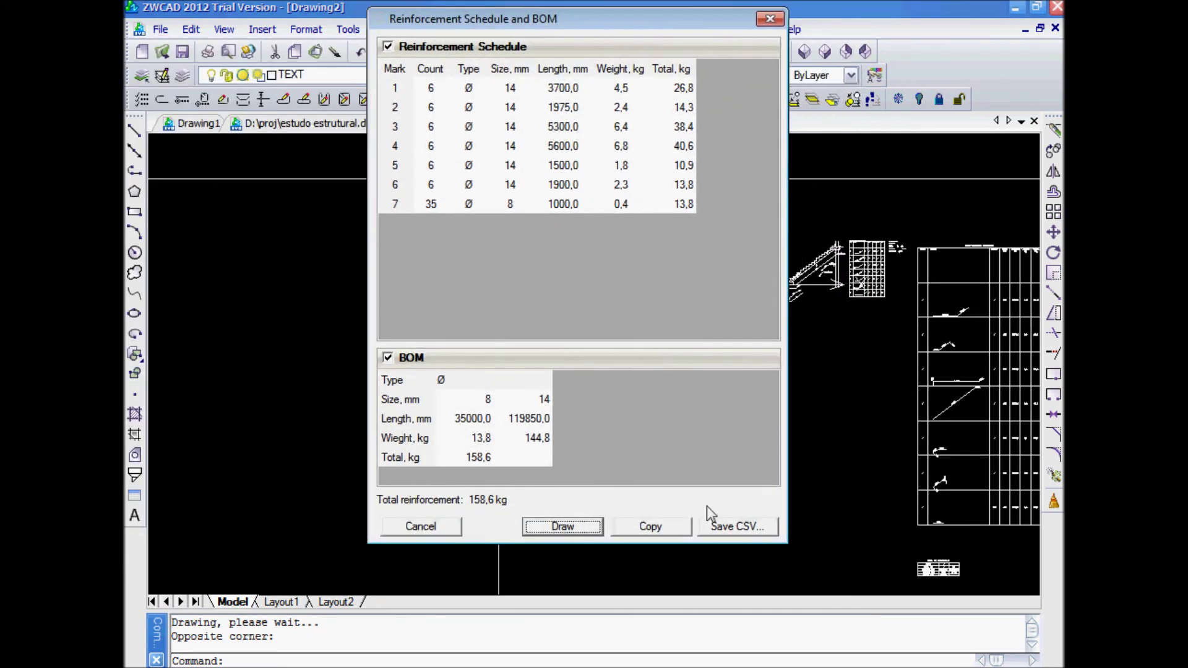
Export the reinforcement schedule and BOM to the desktop as the CSV file ESCADA2.csv
{"action": "left_click", "coordinate": [728, 525]}
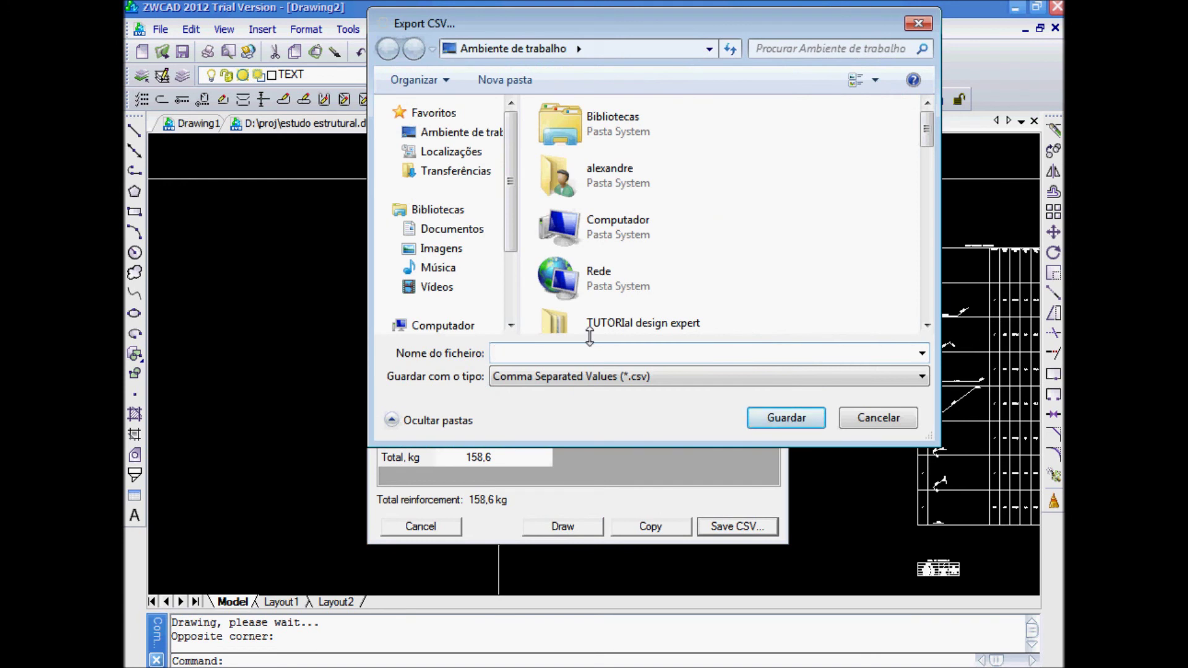
{"action": "type", "text": "ESCAD"}
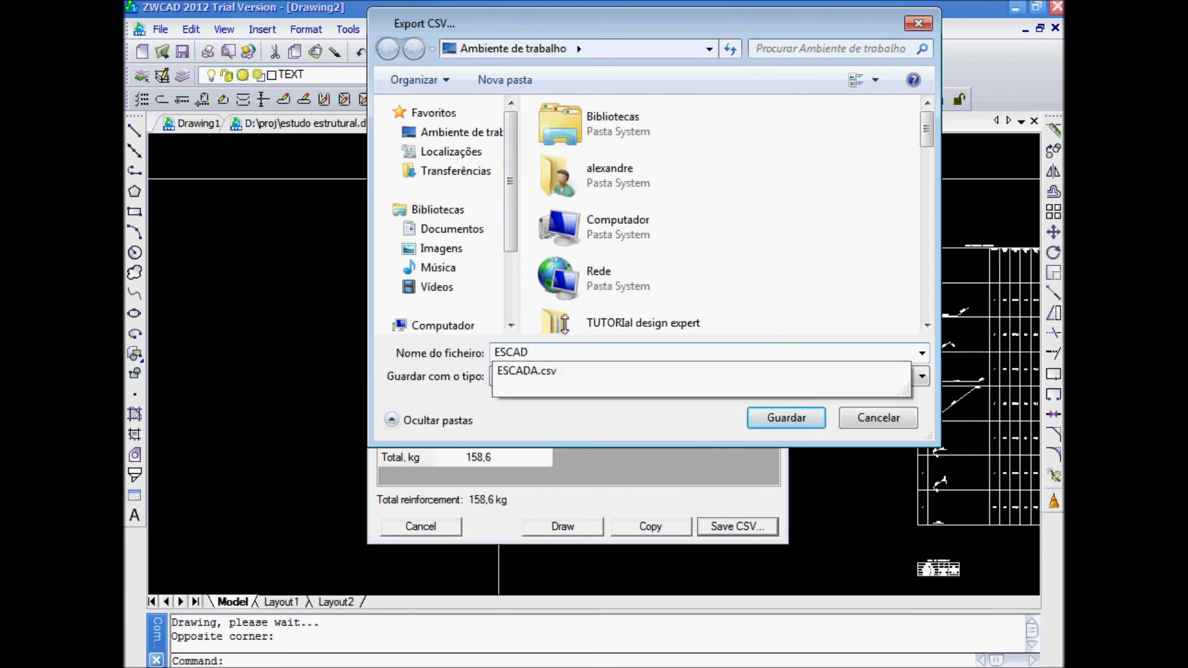
{"action": "left_click", "coordinate": [542, 366]}
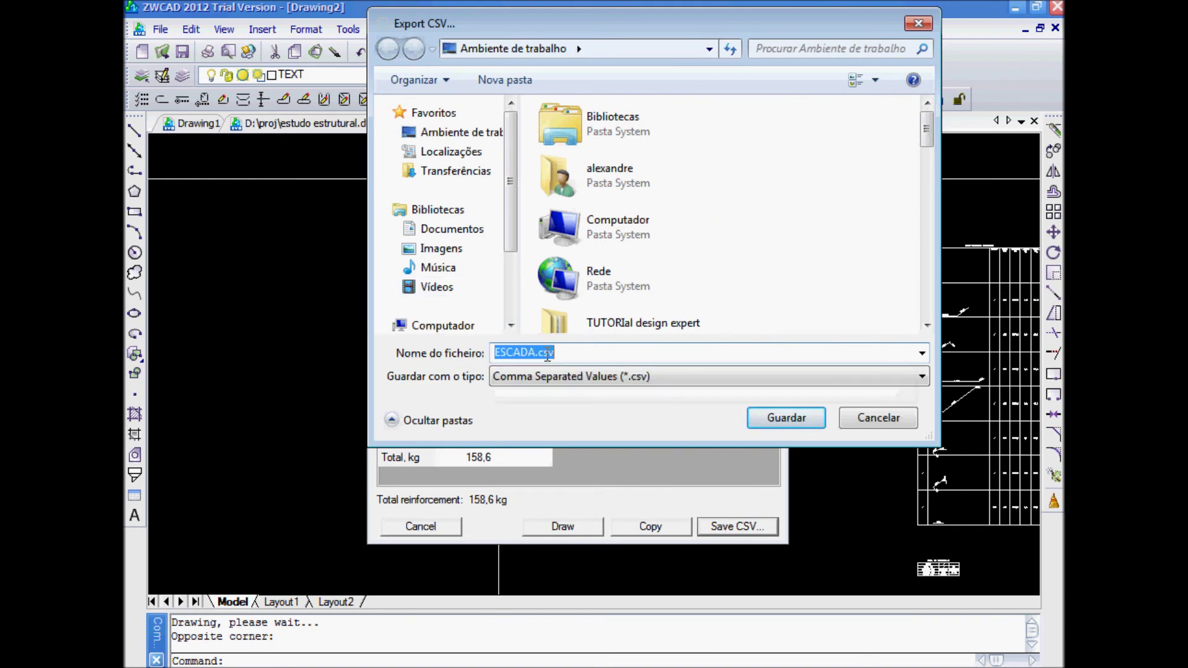
{"action": "left_click", "coordinate": [535, 355]}
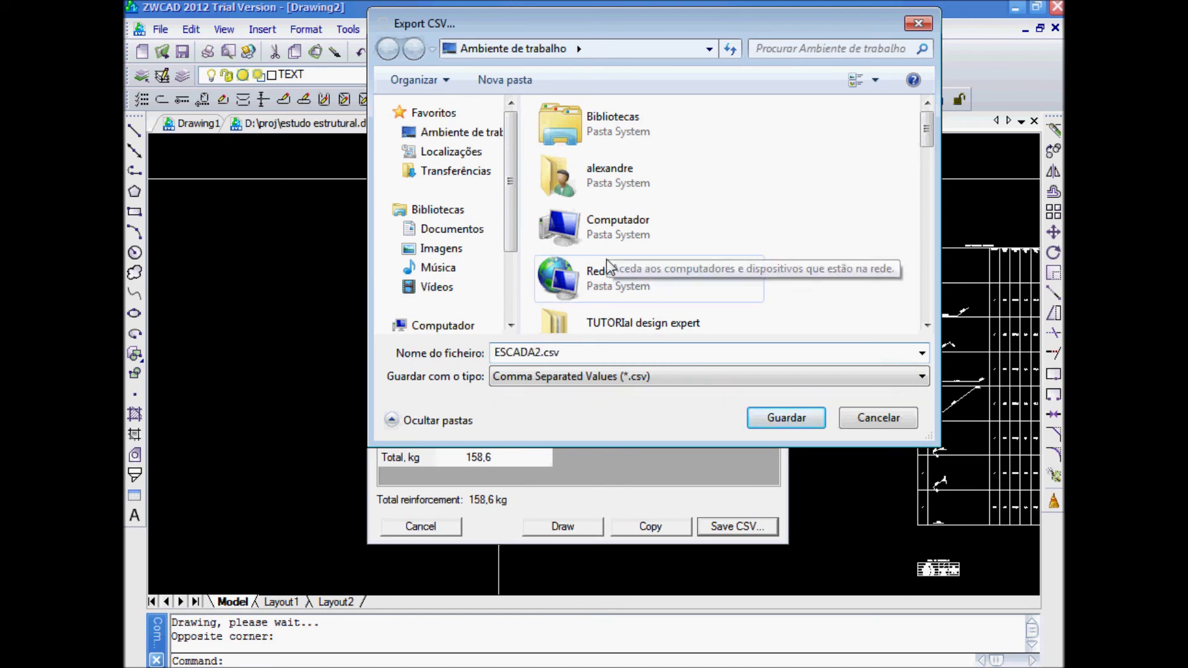
{"action": "key", "text": "Return"}
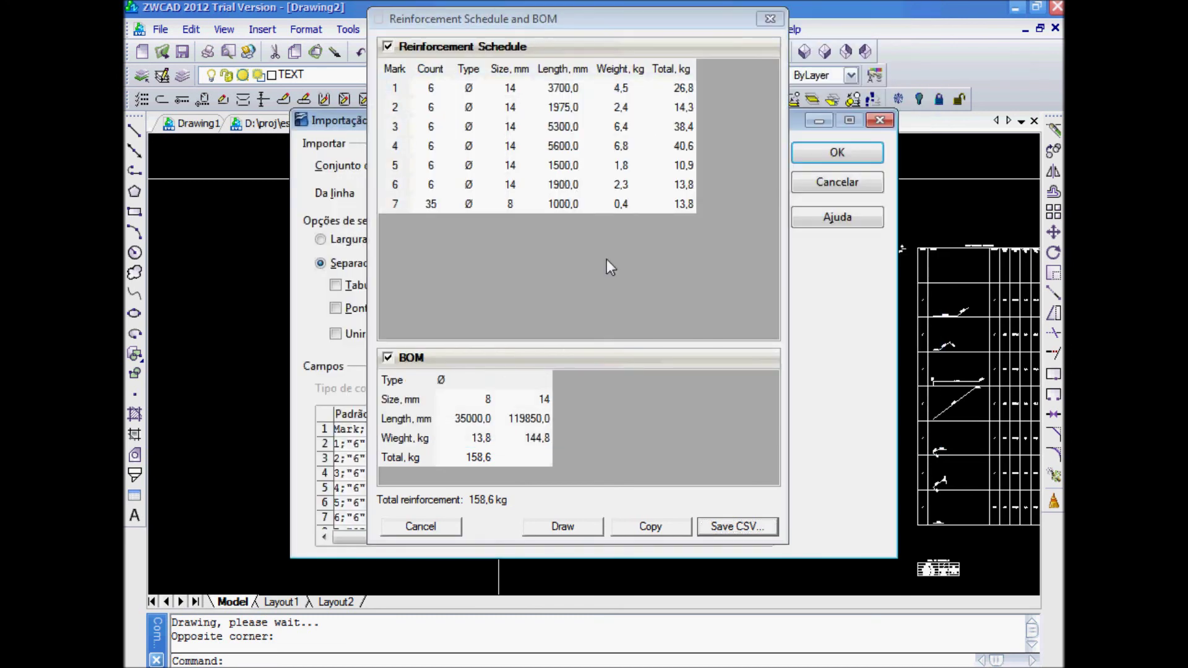
Close the reinforcement schedule dialog and import ESCADA2.csv into OpenOffice.org Calc with semicolon added as a separator alongside comma
{"action": "left_click", "coordinate": [773, 16]}
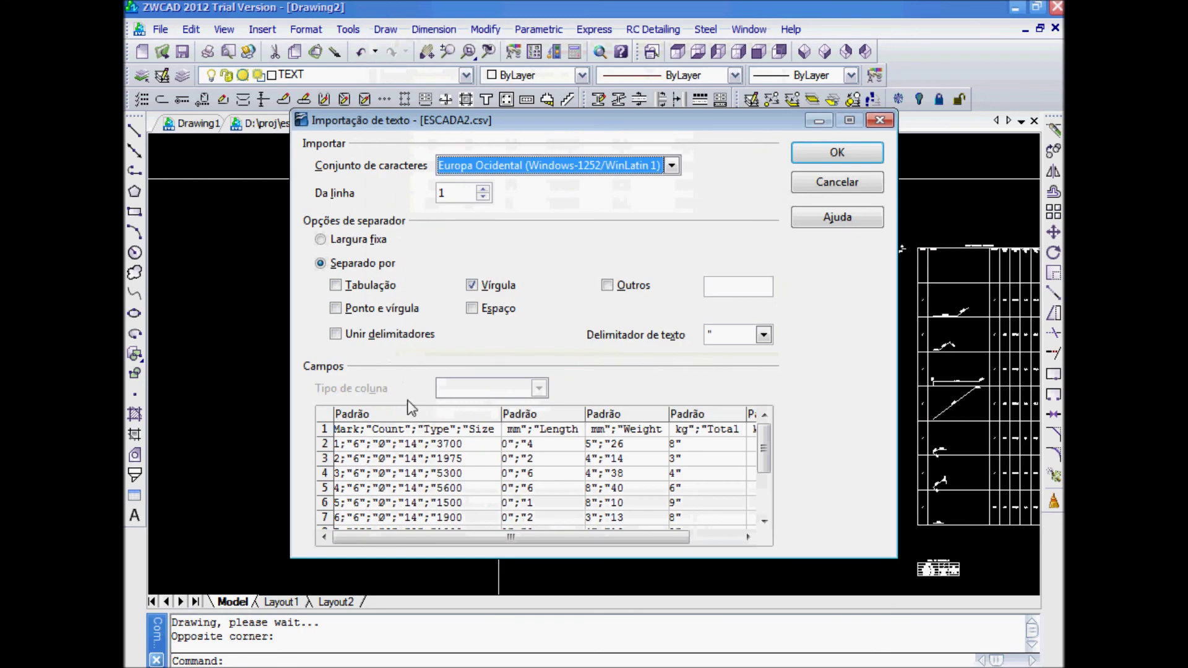
{"action": "left_click", "coordinate": [335, 308]}
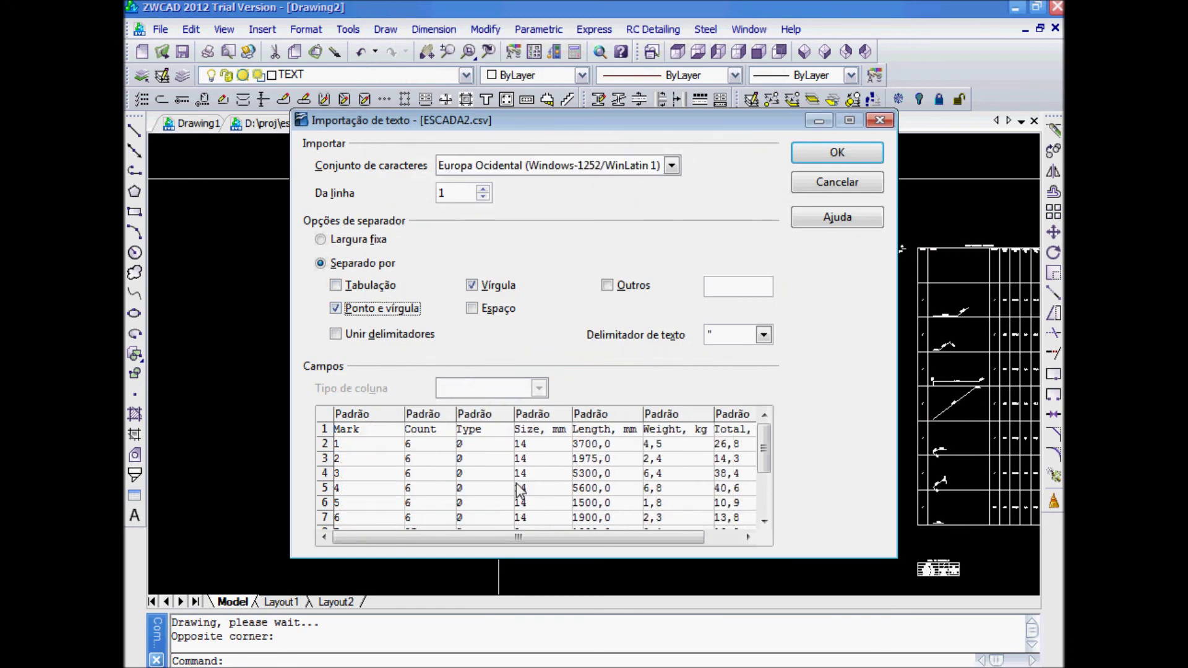
{"action": "left_click", "coordinate": [815, 154]}
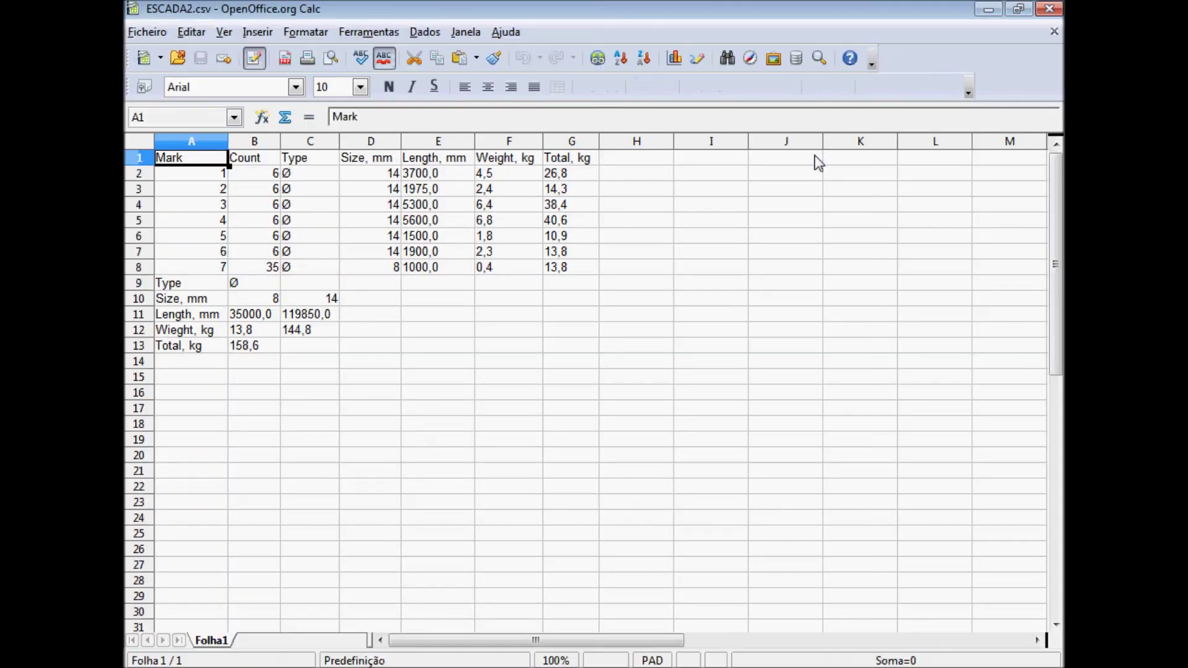
Enter a sum of the bar weights G2:G8 in cell G9, below the Total, kg column
{"action": "left_click", "coordinate": [576, 284]}
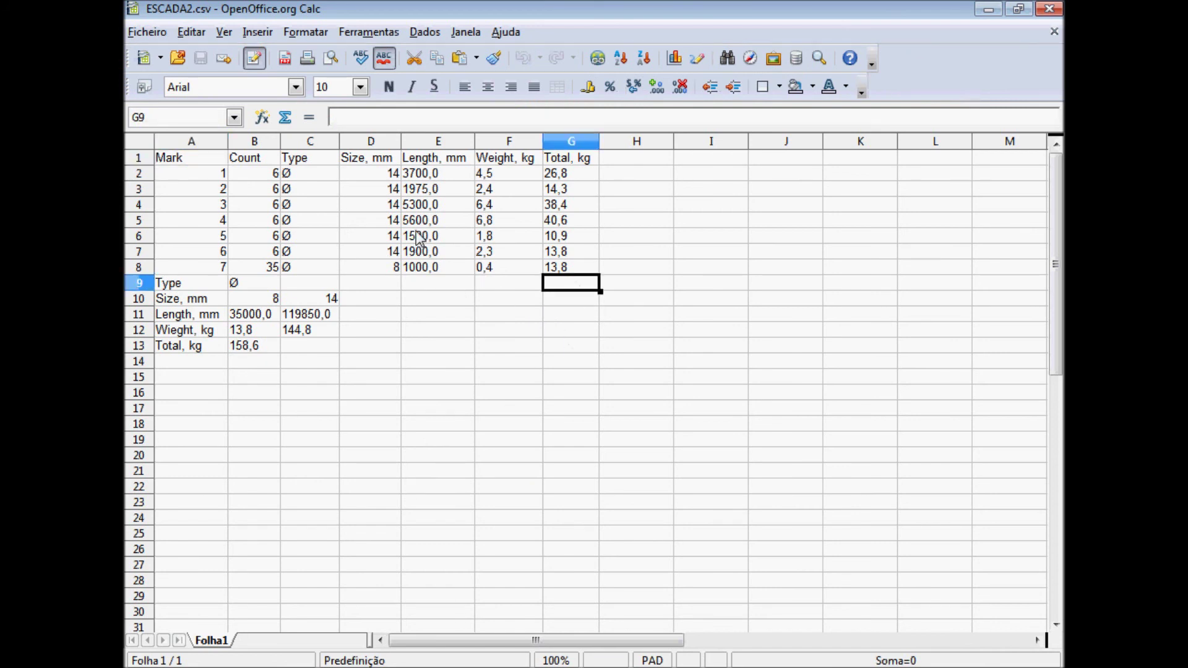
{"action": "left_click", "coordinate": [288, 123]}
{"action": "left_click_drag", "start_coordinate": [595, 177], "coordinate": [596, 278]}
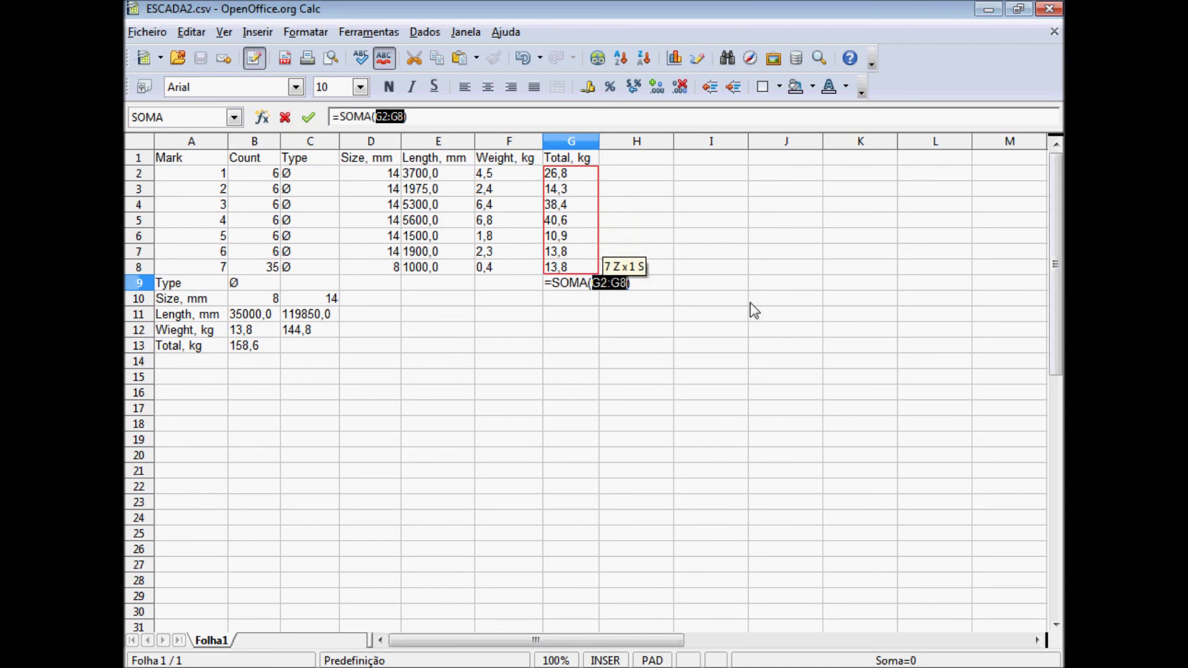